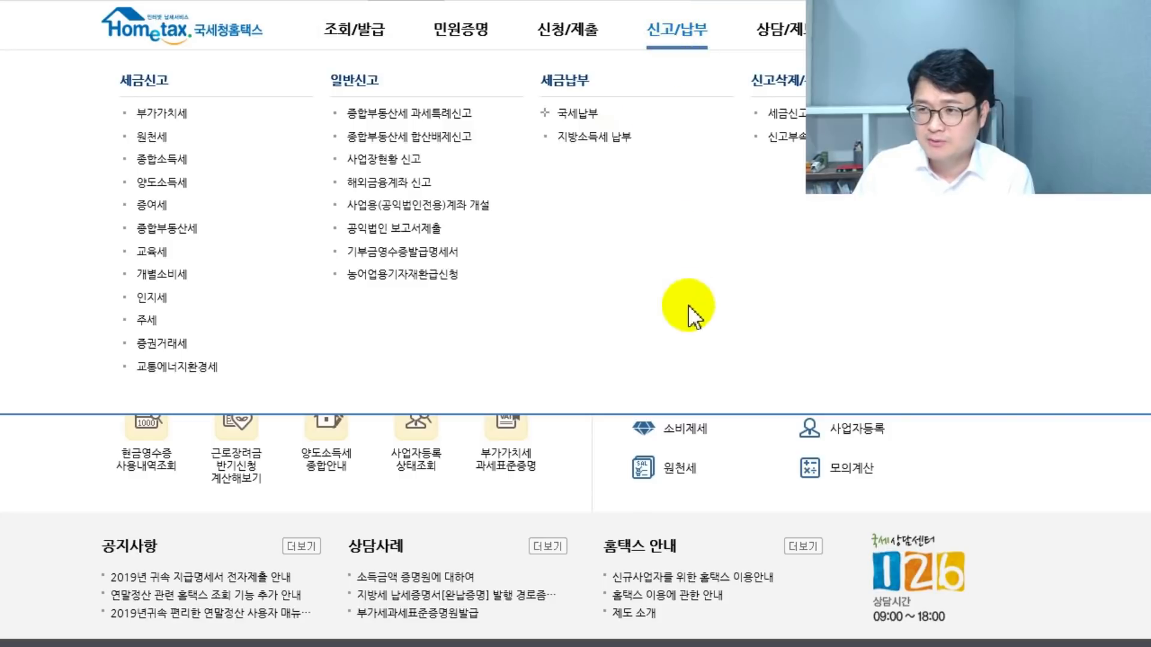
- Go to 신고/납부 and open 사업장현황 신고 under 일반신고
left_click(670, 42)
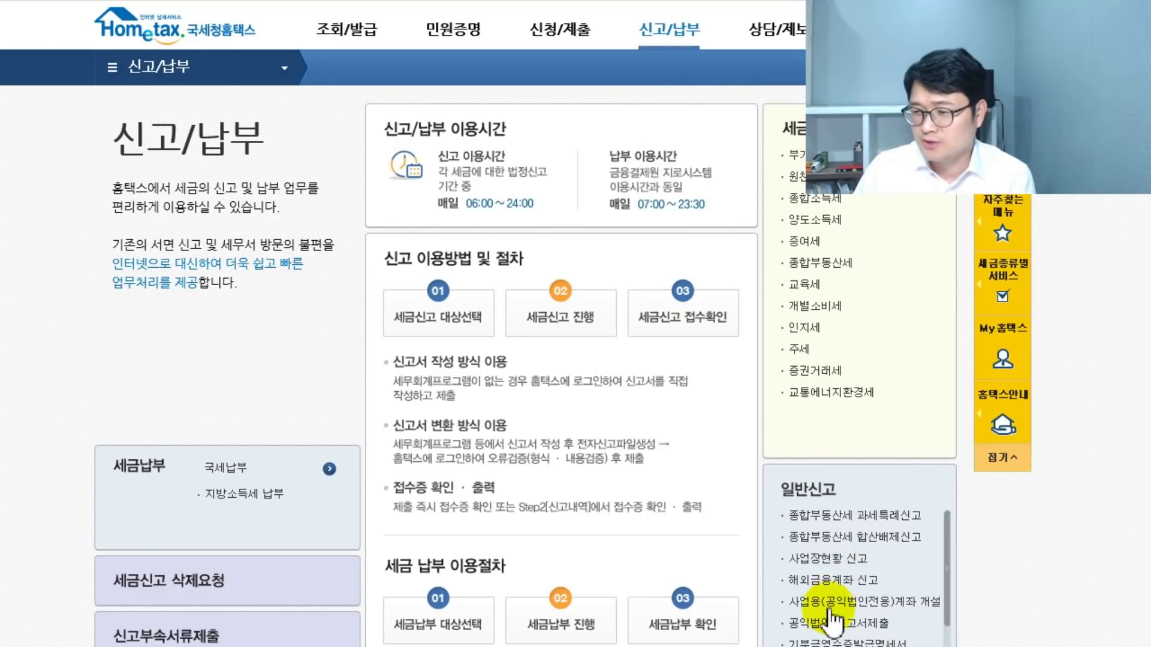
left_click(852, 558)
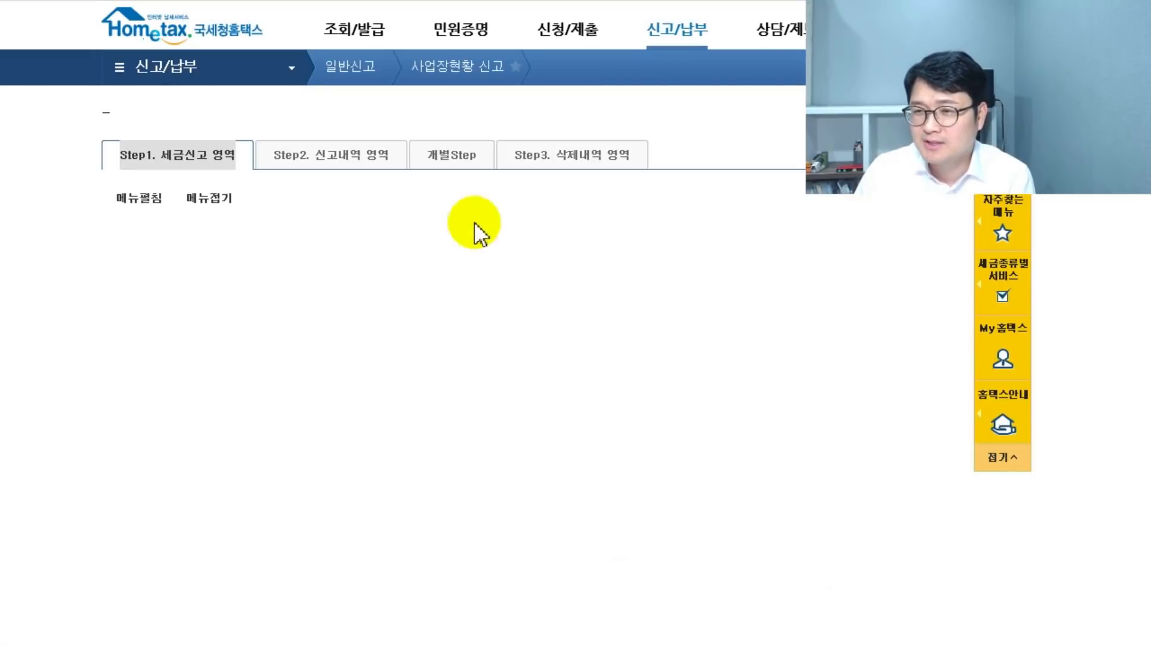
- Review the 신고도움 서비스 popup's registration number options and filing notes, then close it
left_click(786, 371)
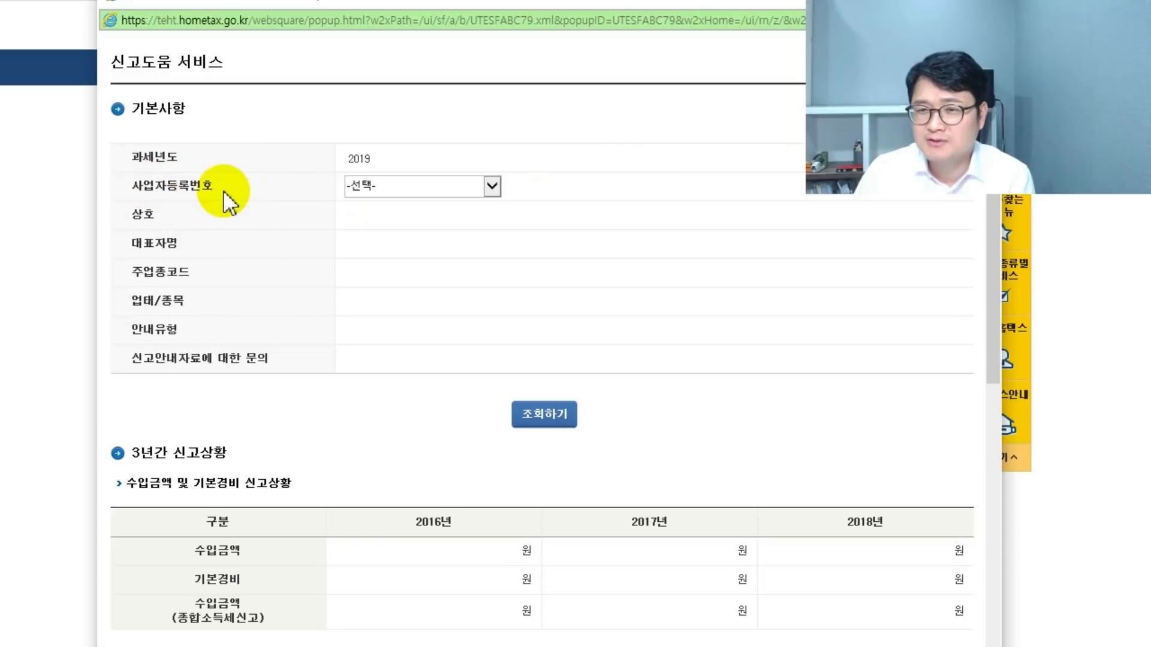
left_click(491, 188)
left_click(491, 188)
left_click(434, 164)
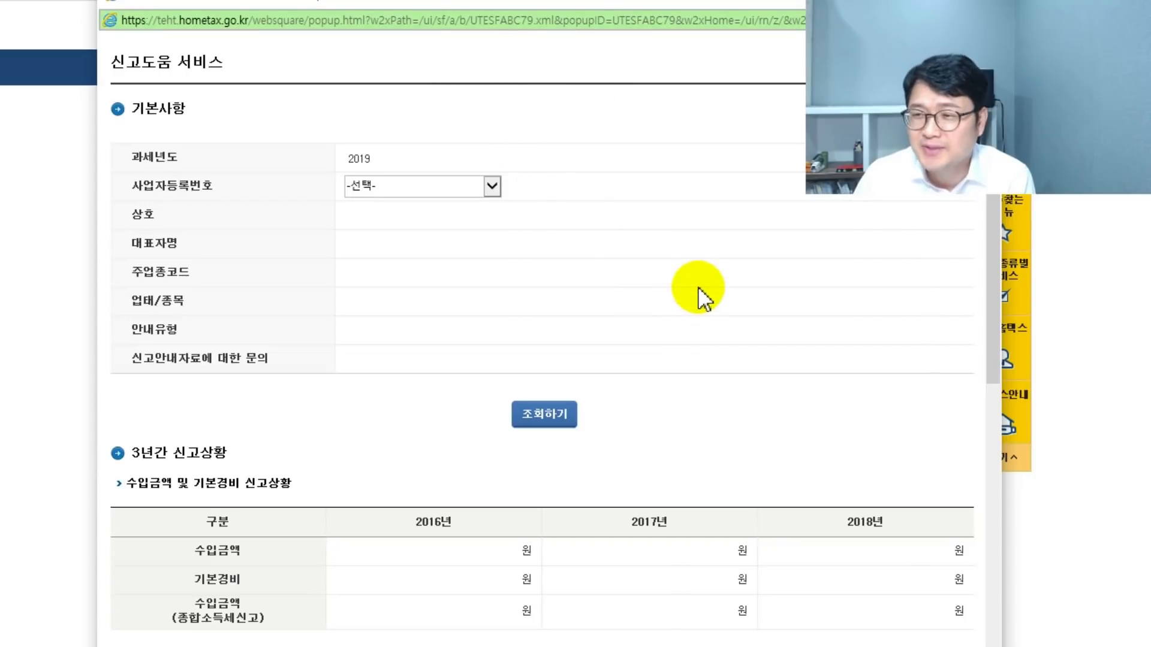
scroll(586, 403, "down", 10)
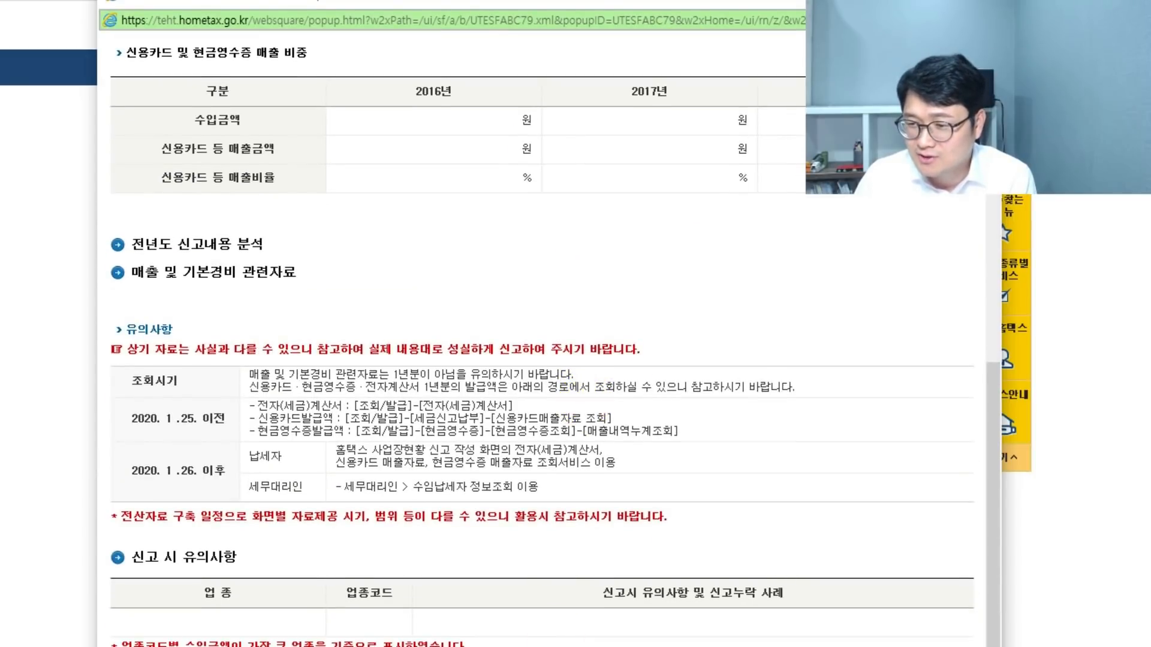
left_click(986, 2)
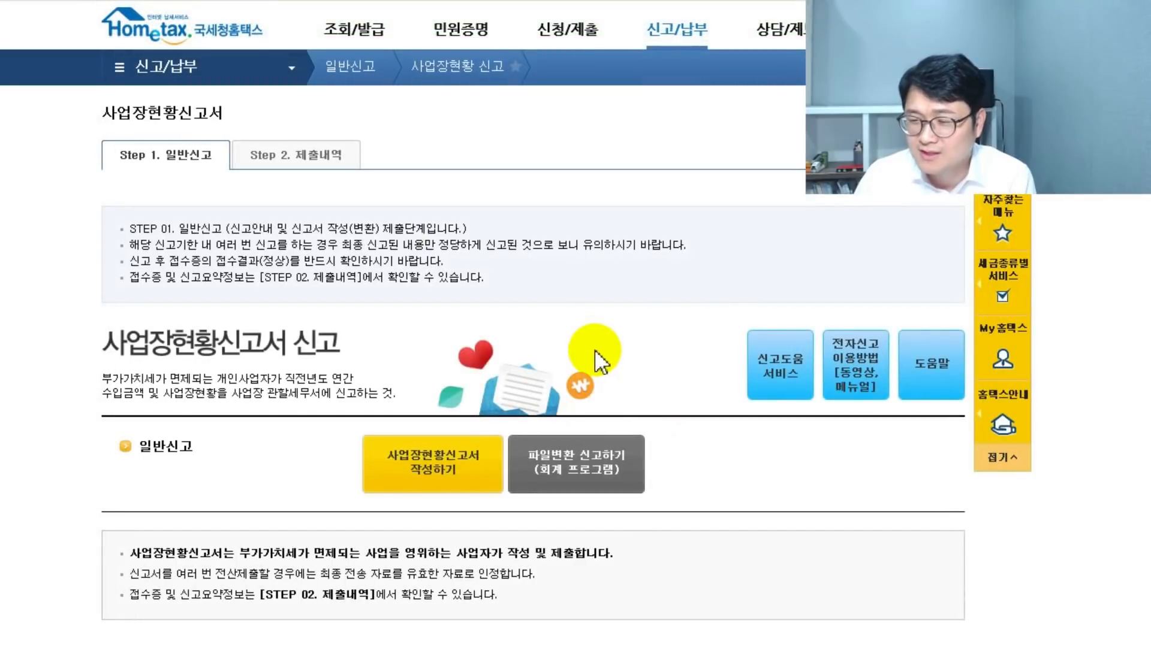
- Start a new 사업장현황신고서 and confirm the owner's resident registration number to load their details
left_click(465, 464)
scroll(165, 57, "down", 3)
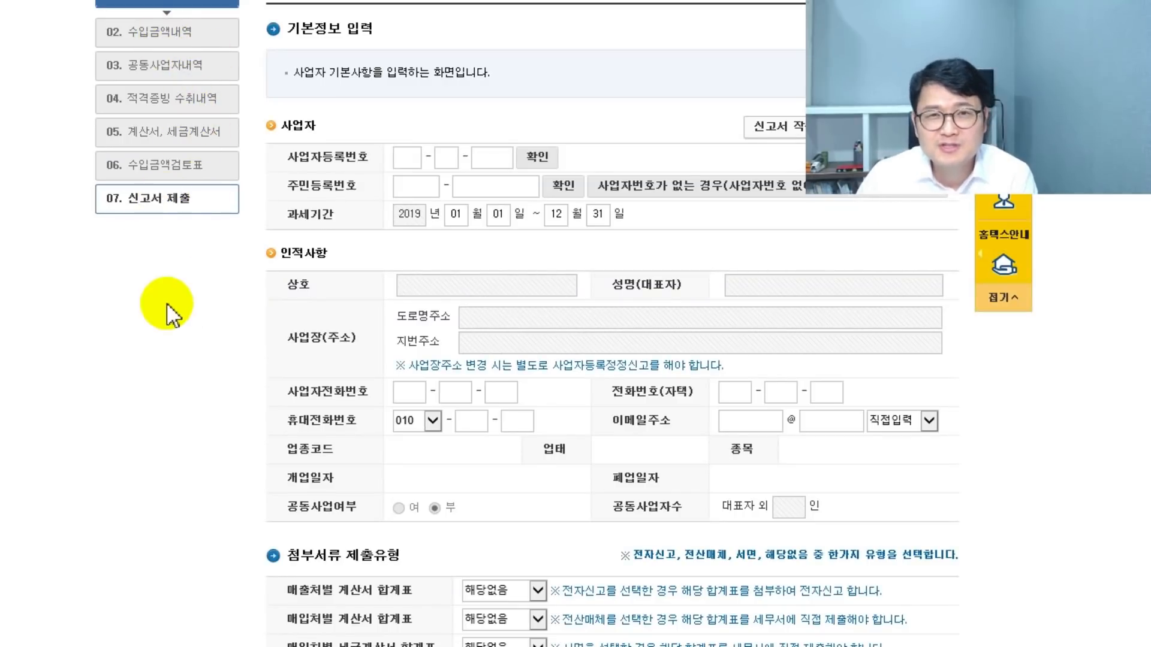
left_click(410, 156)
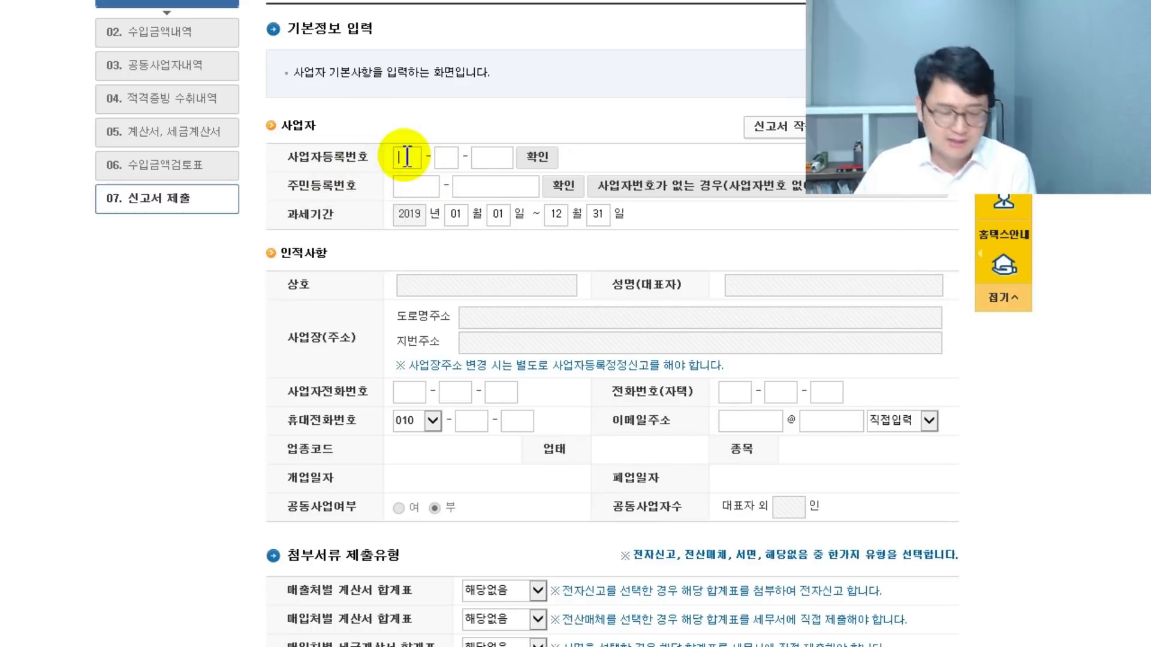
left_click(422, 190)
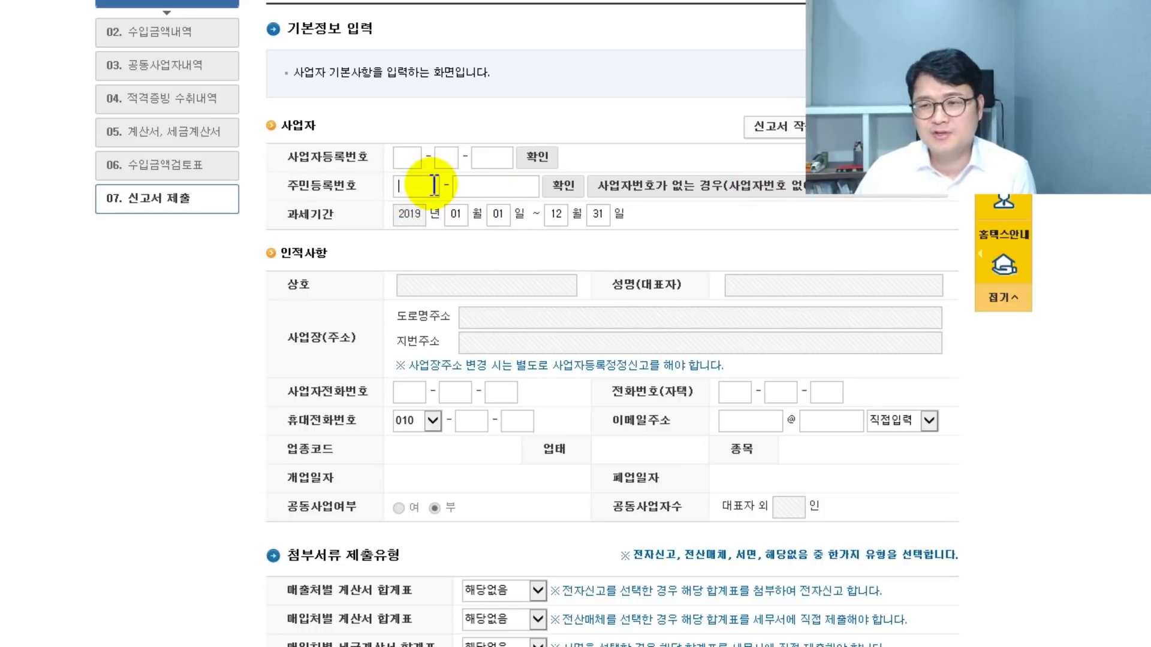
left_click(564, 185)
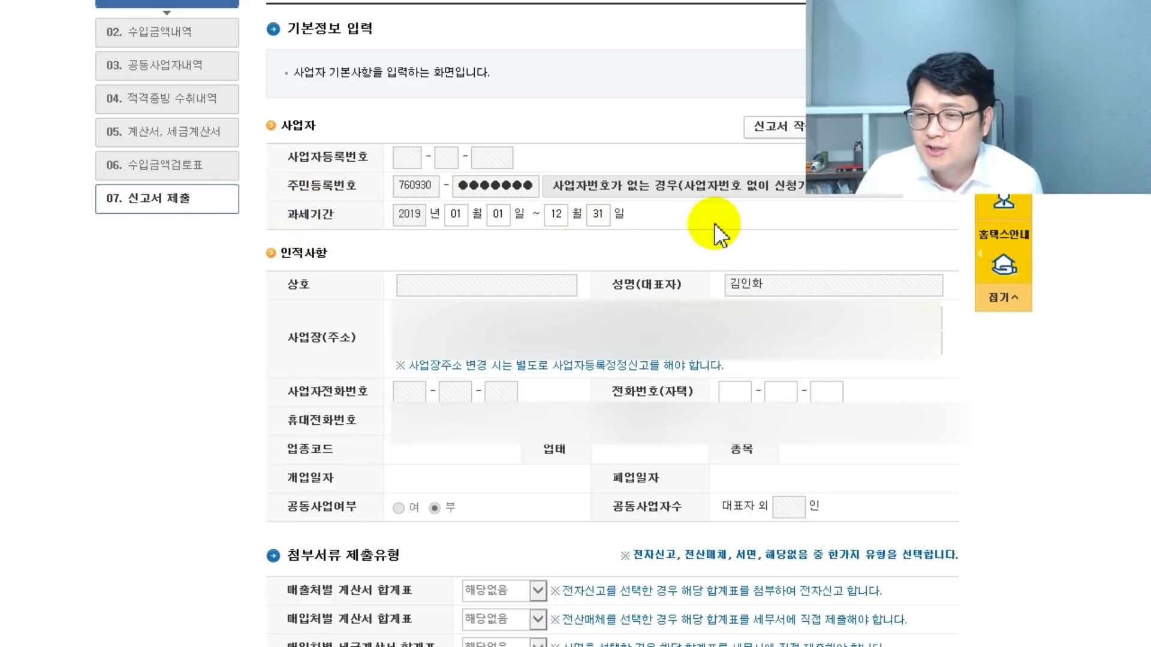
scroll(624, 234, "down", 2)
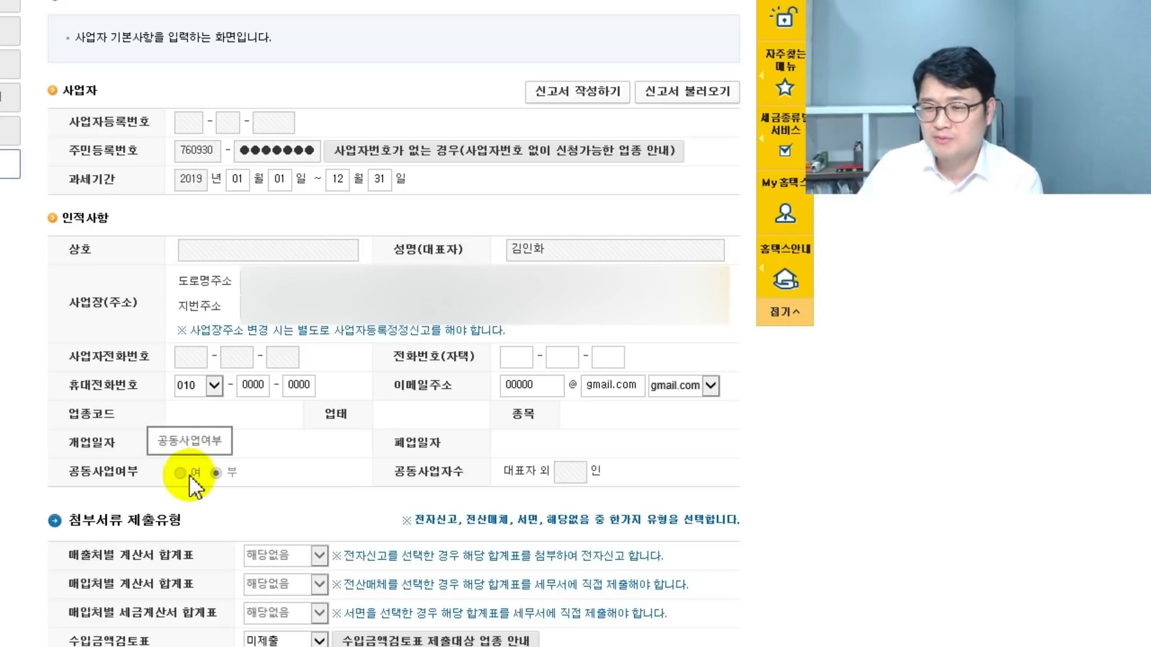
scroll(170, 470, "down", 4)
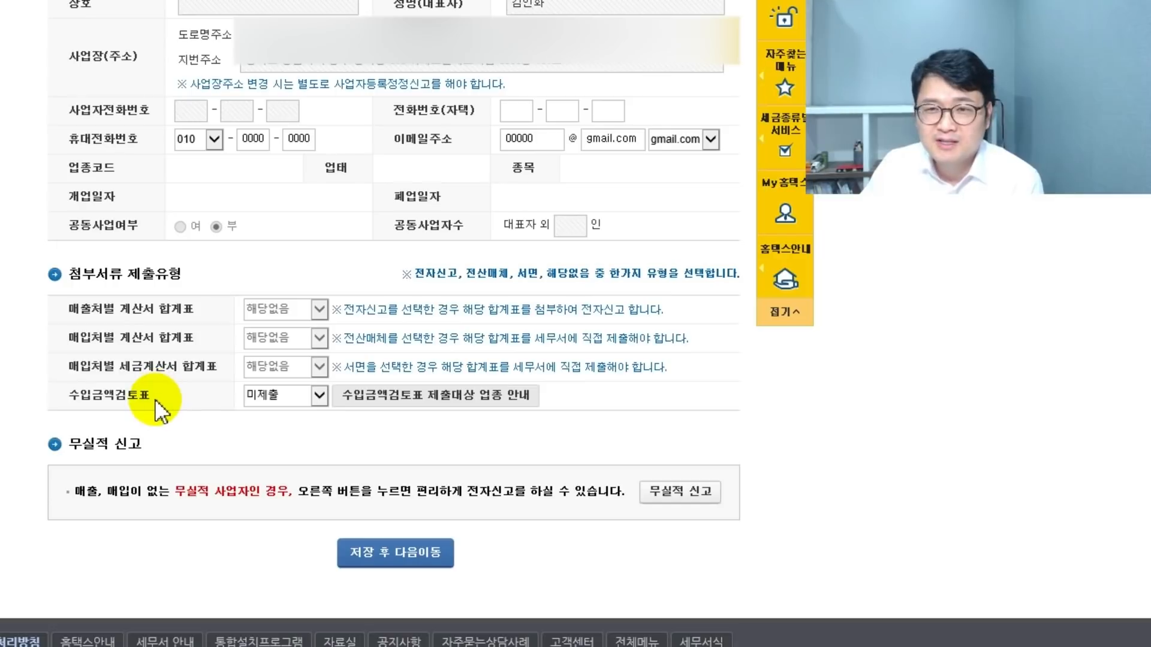
left_click_drag(79, 376, 214, 368)
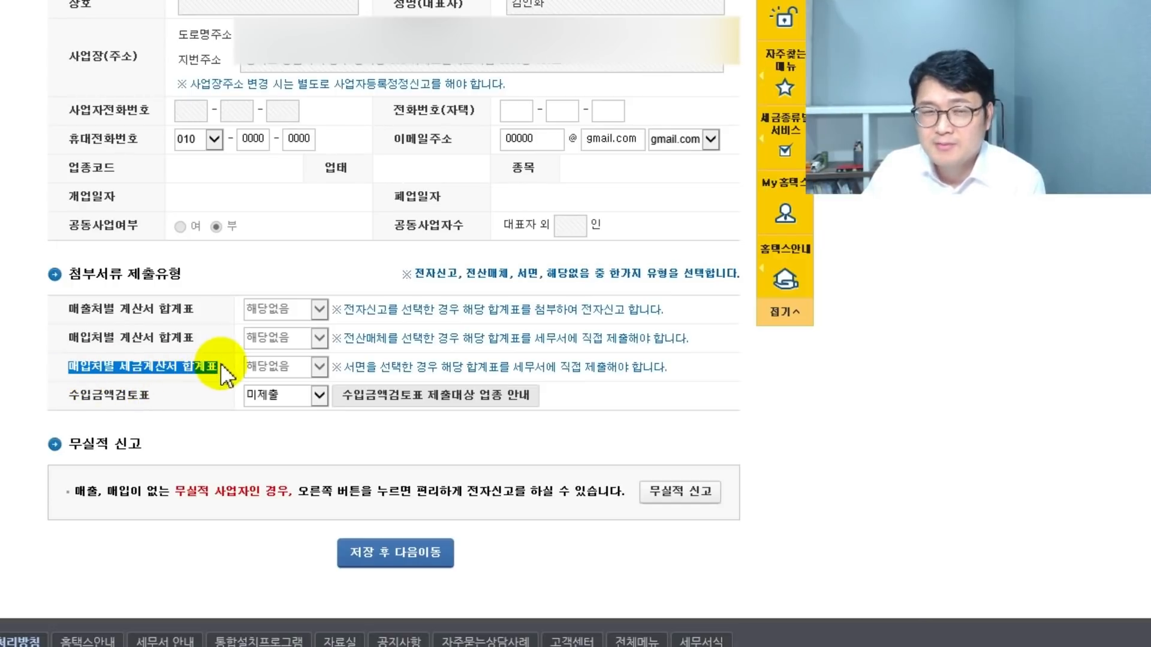
left_click(201, 422)
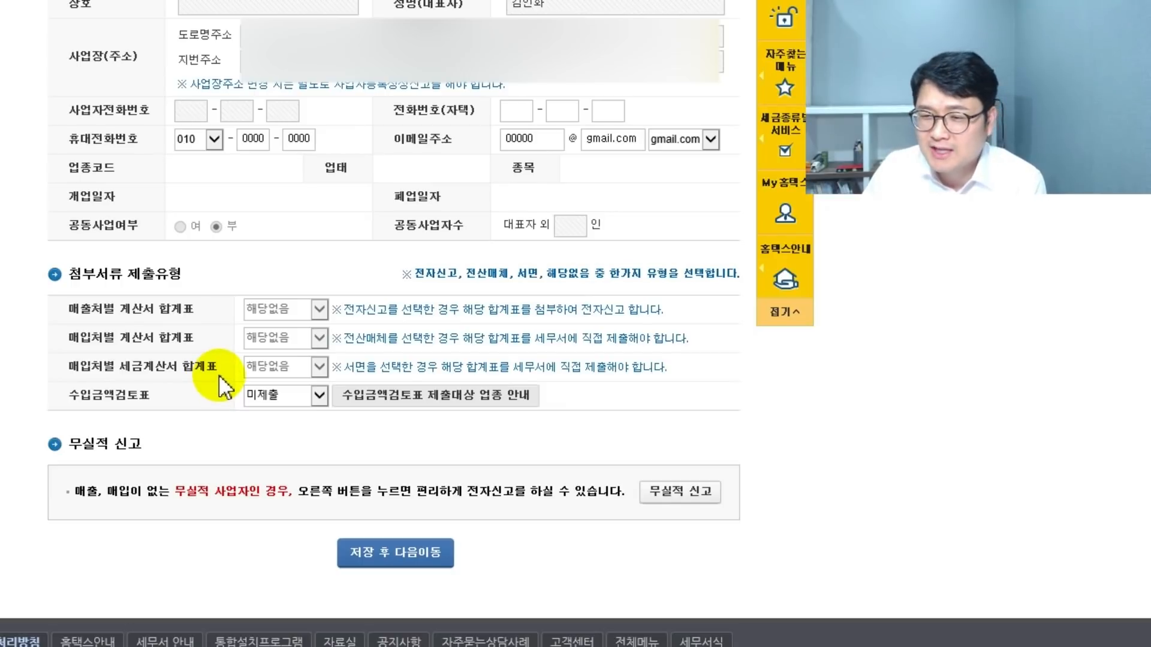
left_click_drag(69, 402, 177, 403)
left_click(183, 403)
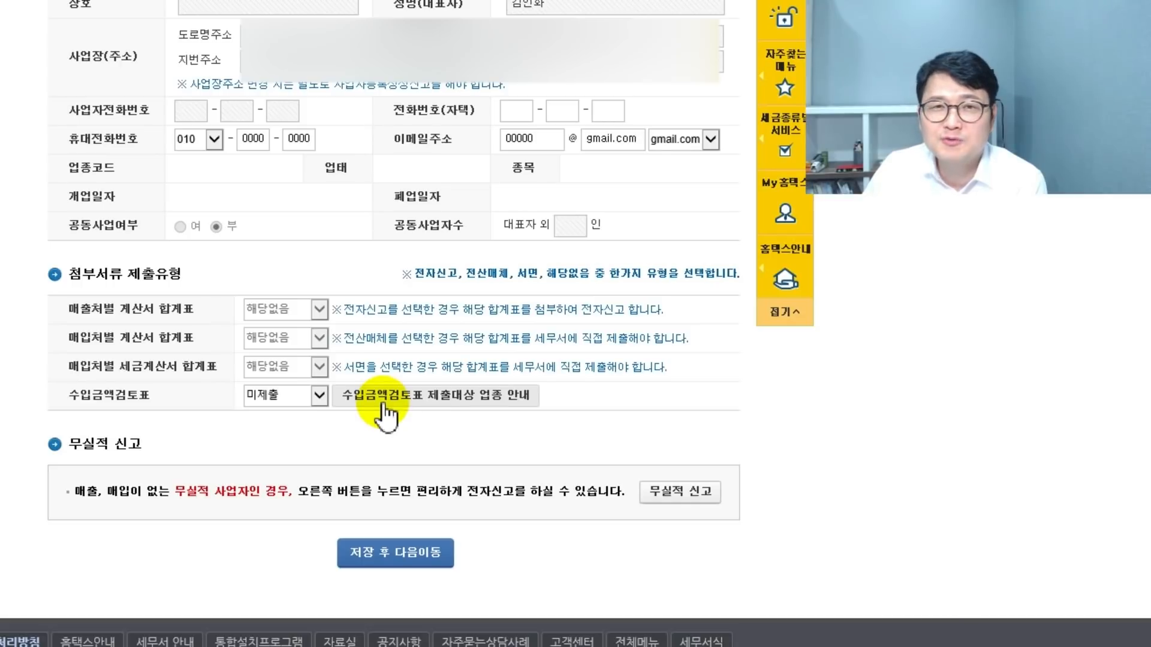
- Check the 제출대상 업종 안내 list of industries that must submit the revenue review
left_click(477, 397)
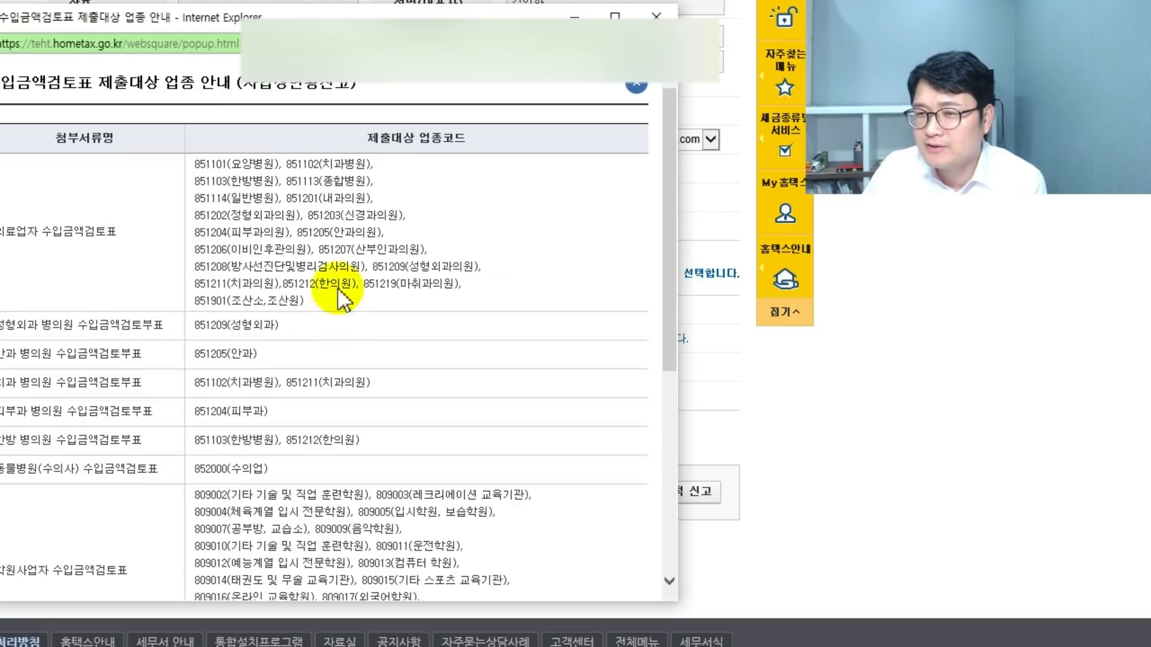
scroll(258, 384, "down", 3)
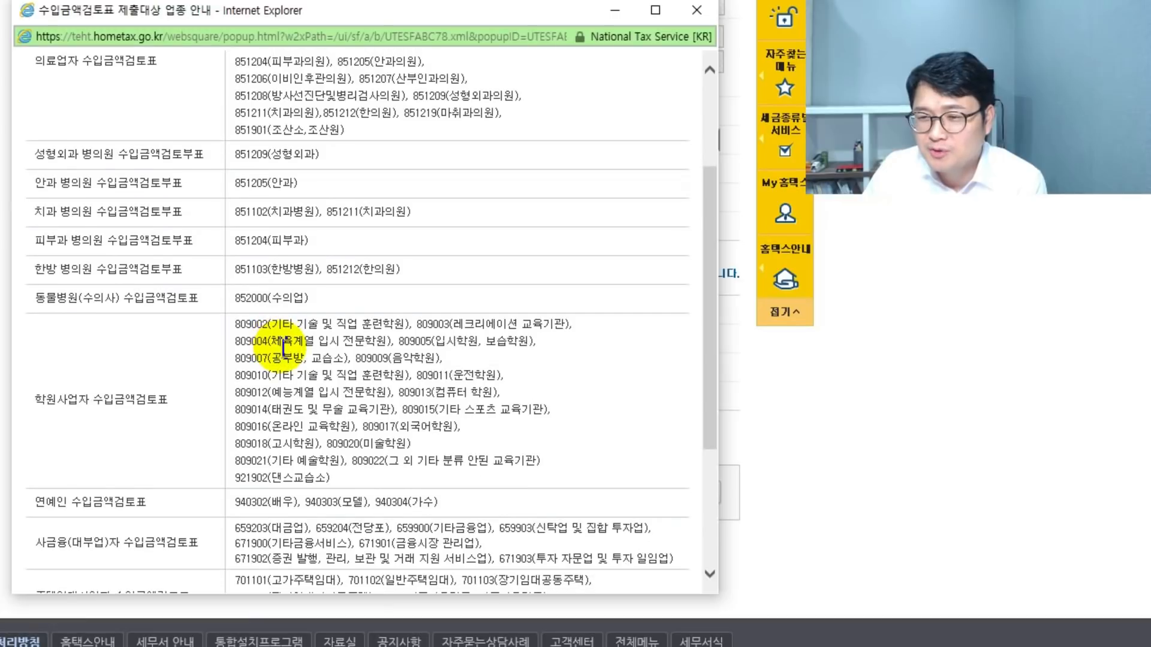
scroll(278, 342, "down", 3)
scroll(227, 396, "down", 1)
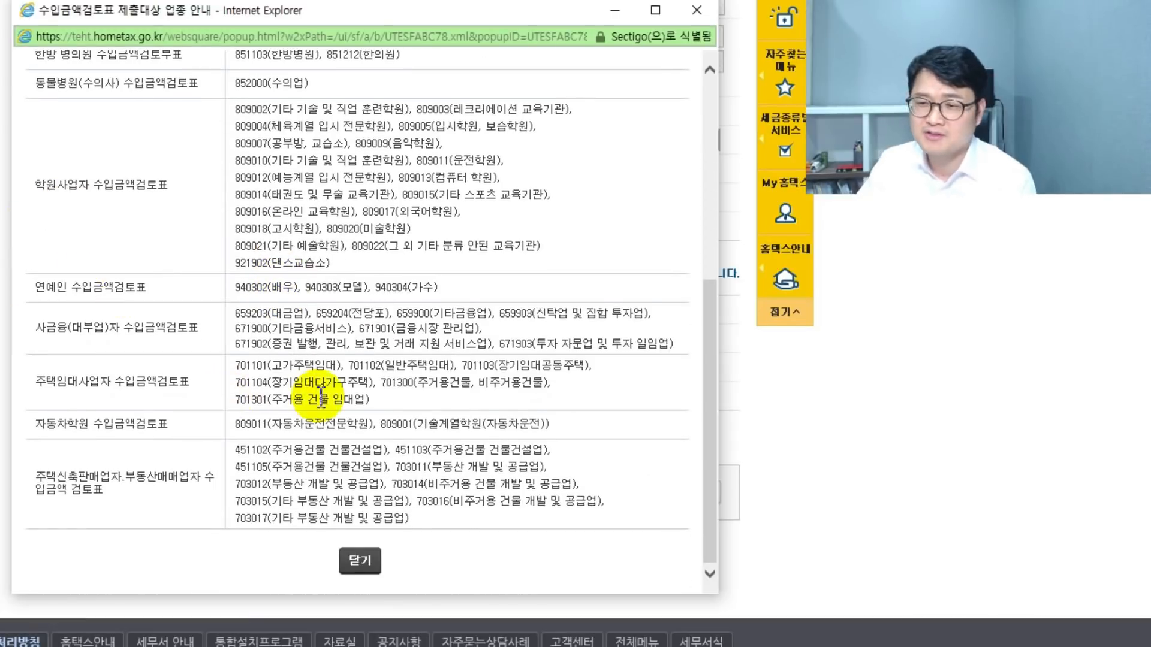
left_click(363, 563)
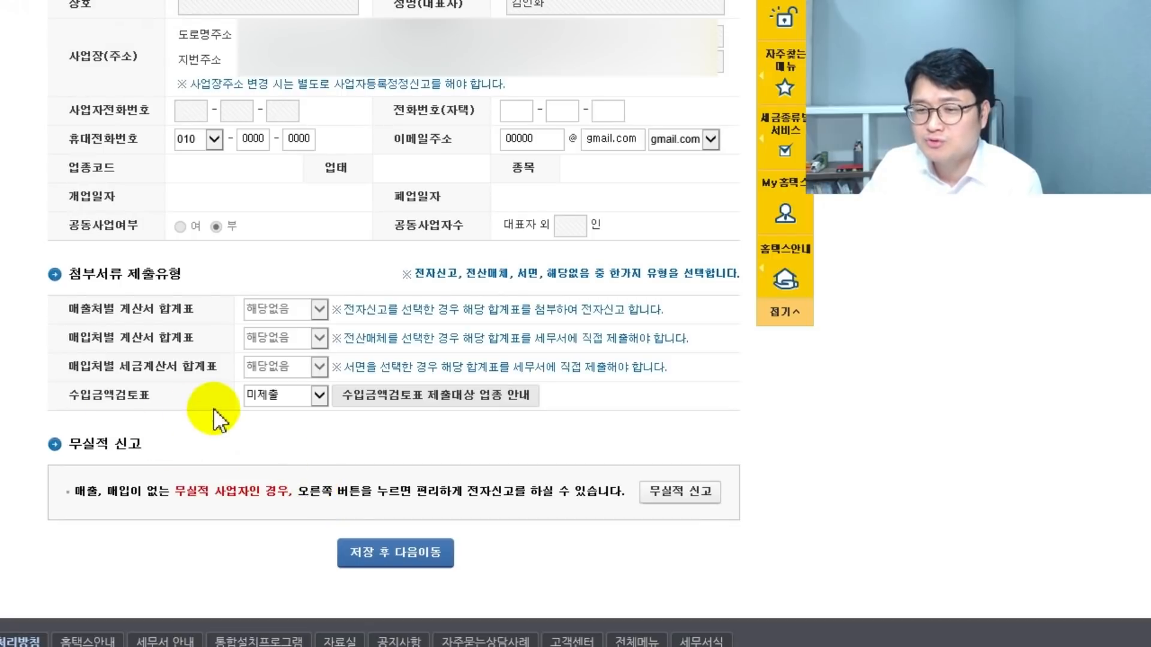
- Set 수입금액검토표 to 제출 and save the basic information before continuing
left_click(319, 395)
left_click(286, 406)
left_click(268, 437)
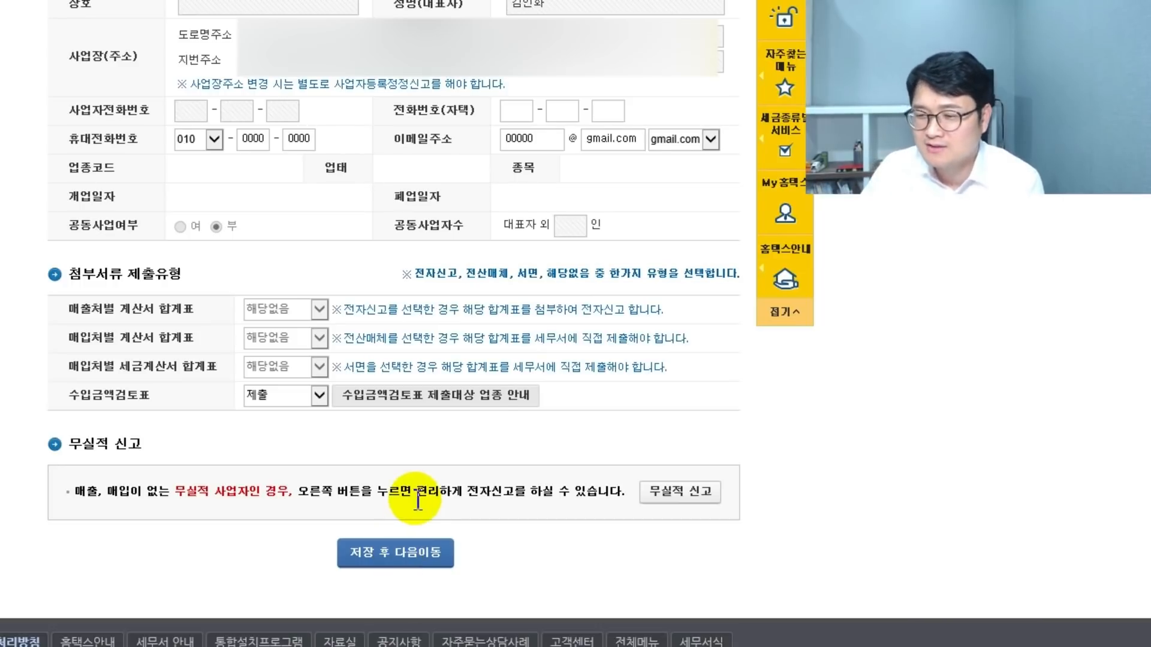
left_click(400, 552)
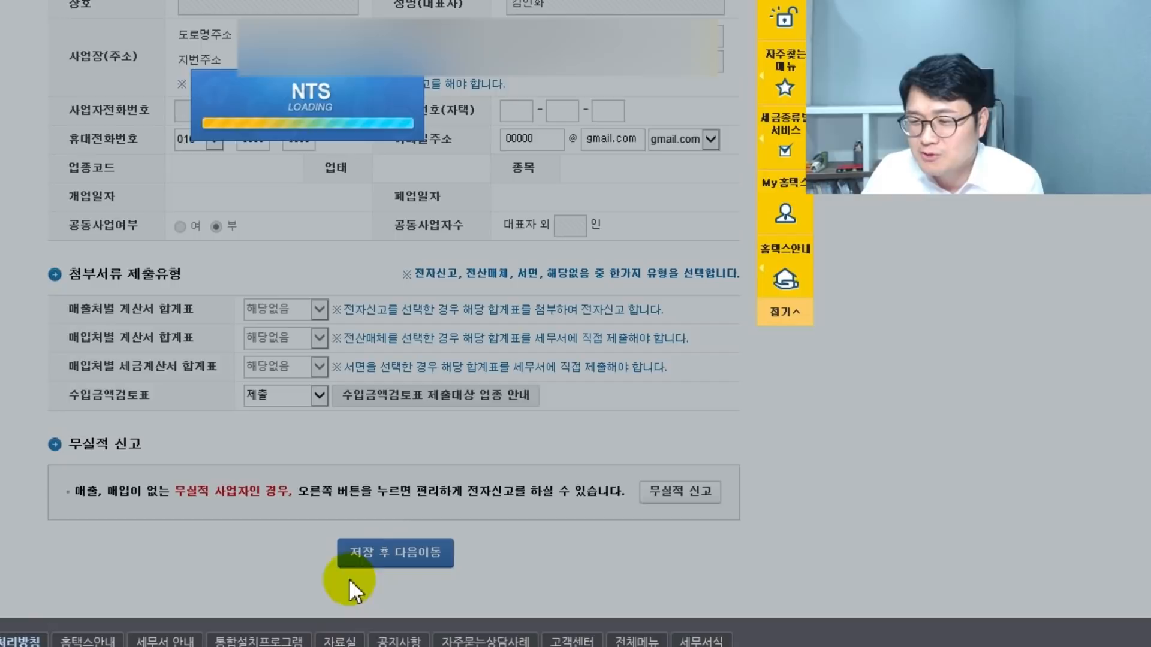
- Fill row 1's industry code with 701103 (부동산업, 주거용 건물 임대) from the code lookup
scroll(385, 514, "up", 5)
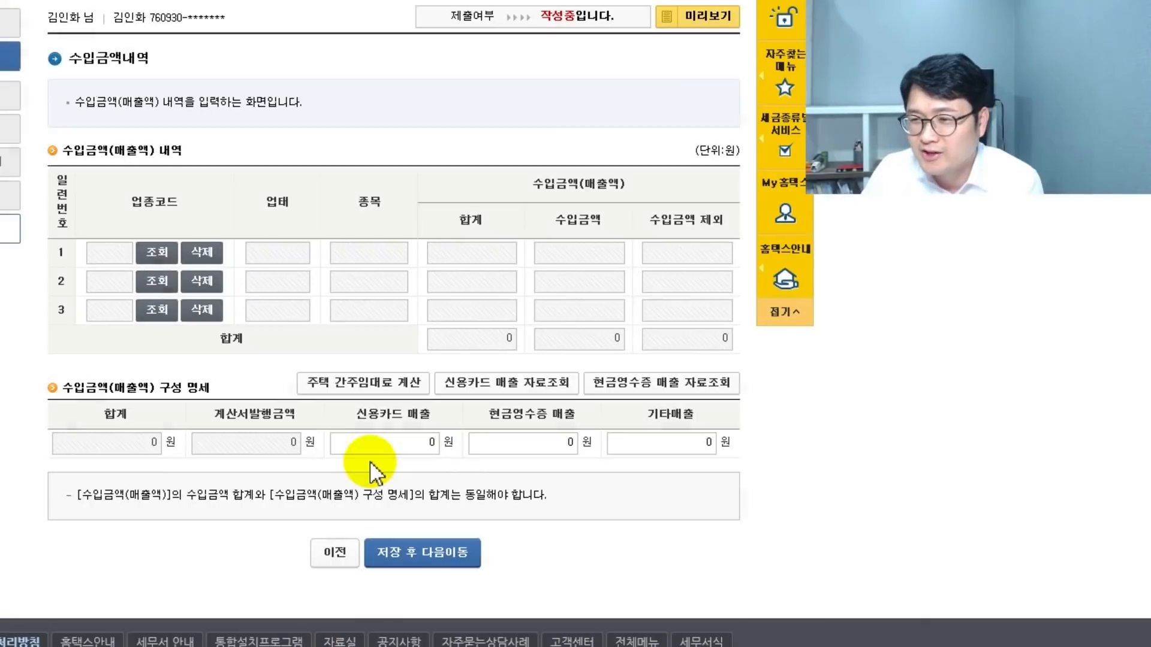
left_click(160, 253)
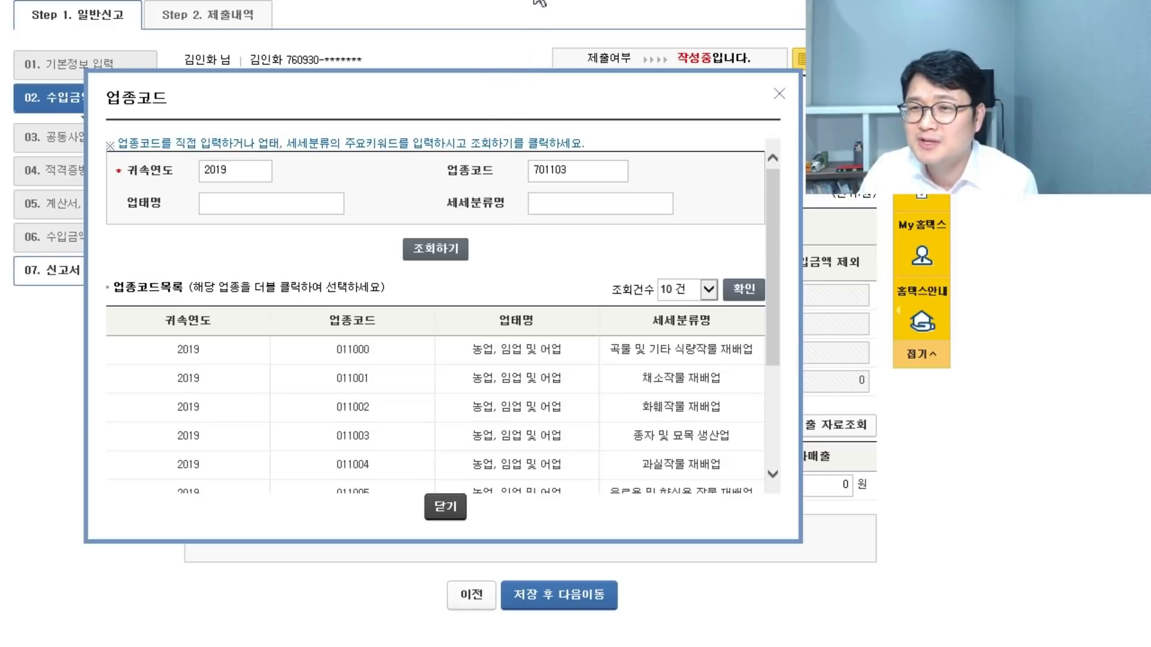
double_click(407, 356)
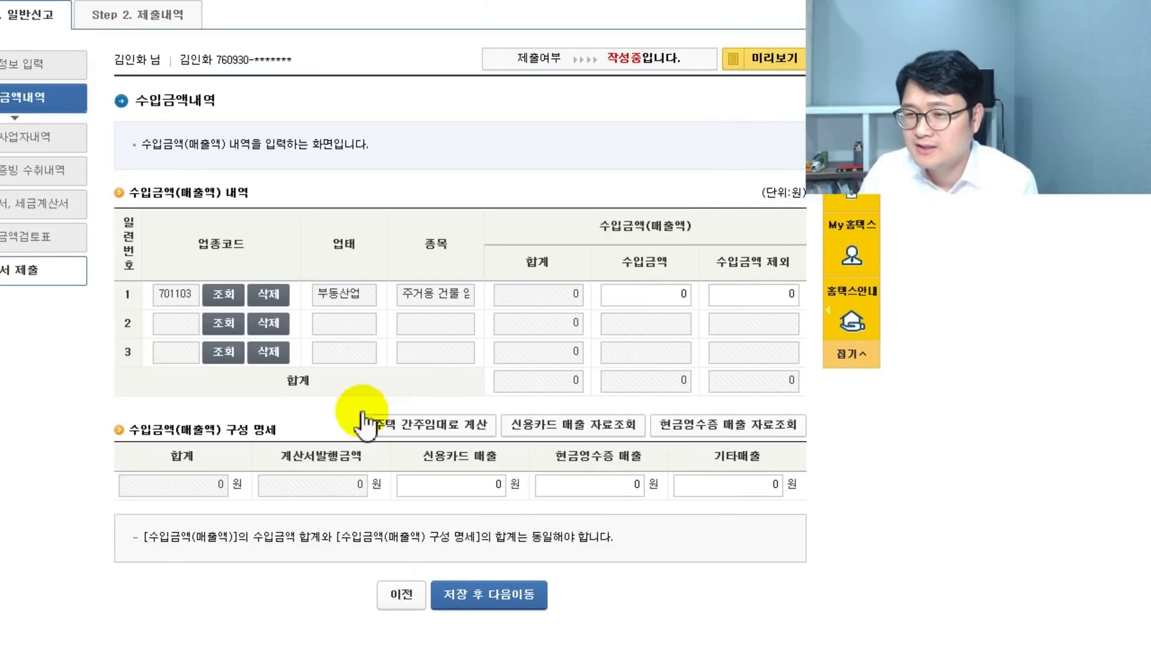
left_click(680, 295)
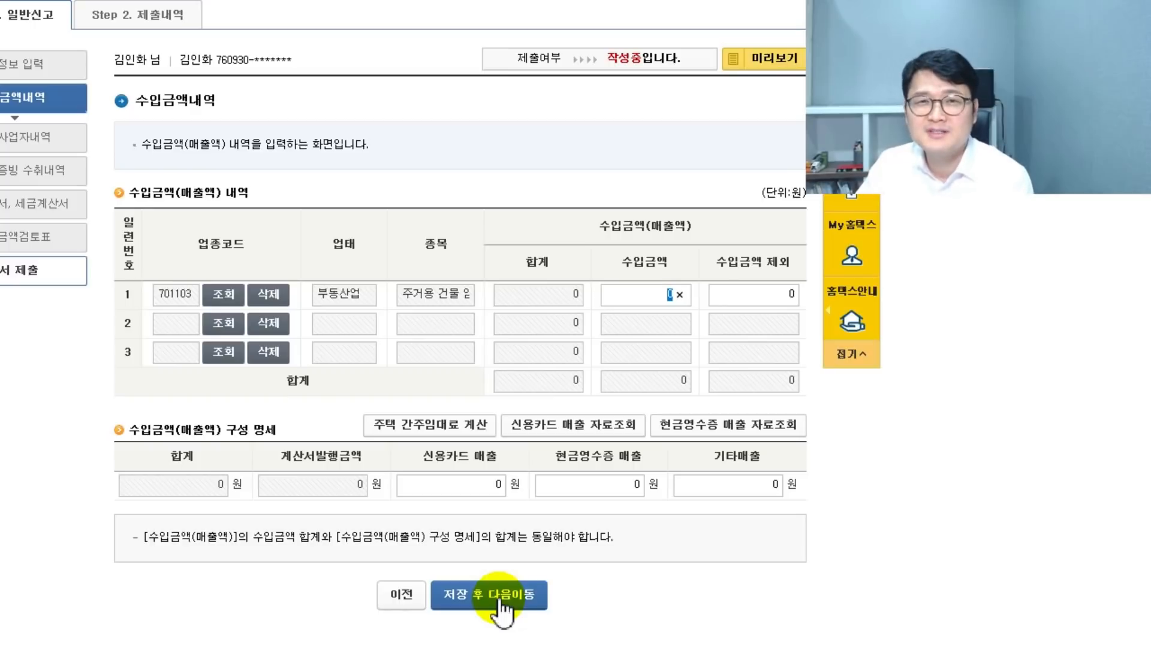
- Save the revenue details and continue to 04 적격증빙 수취내역 with all purchases at 0
left_click(501, 599)
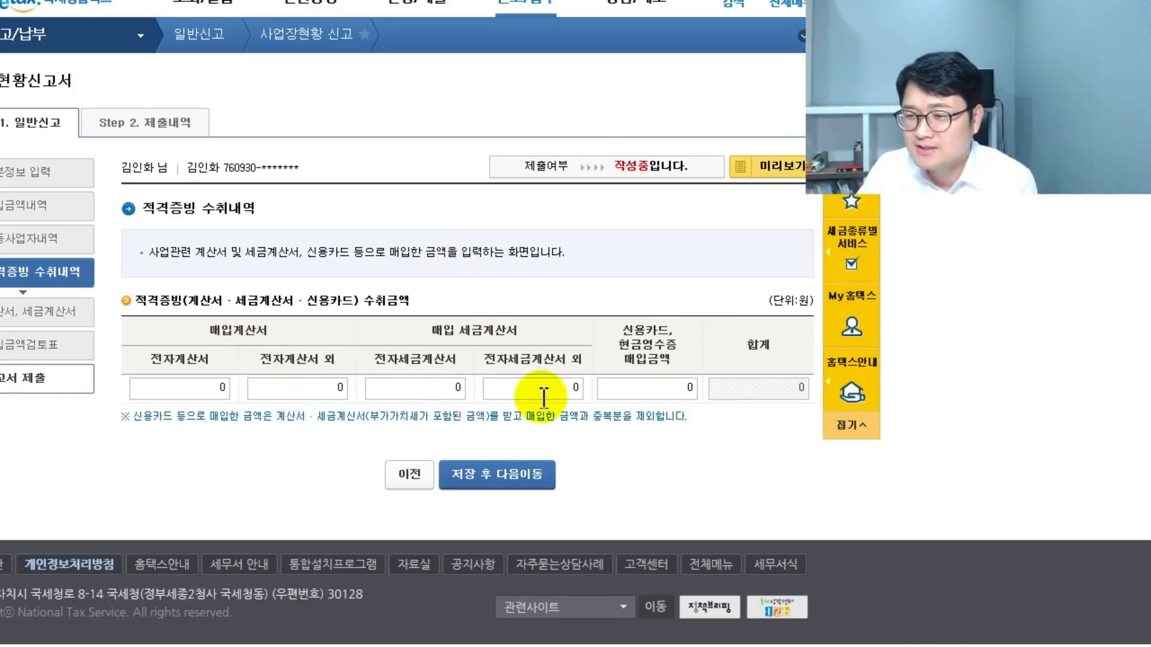
- Jump to 05 계산서, 세금계산서, confirming the leave-page warning without saving
left_click(444, 388)
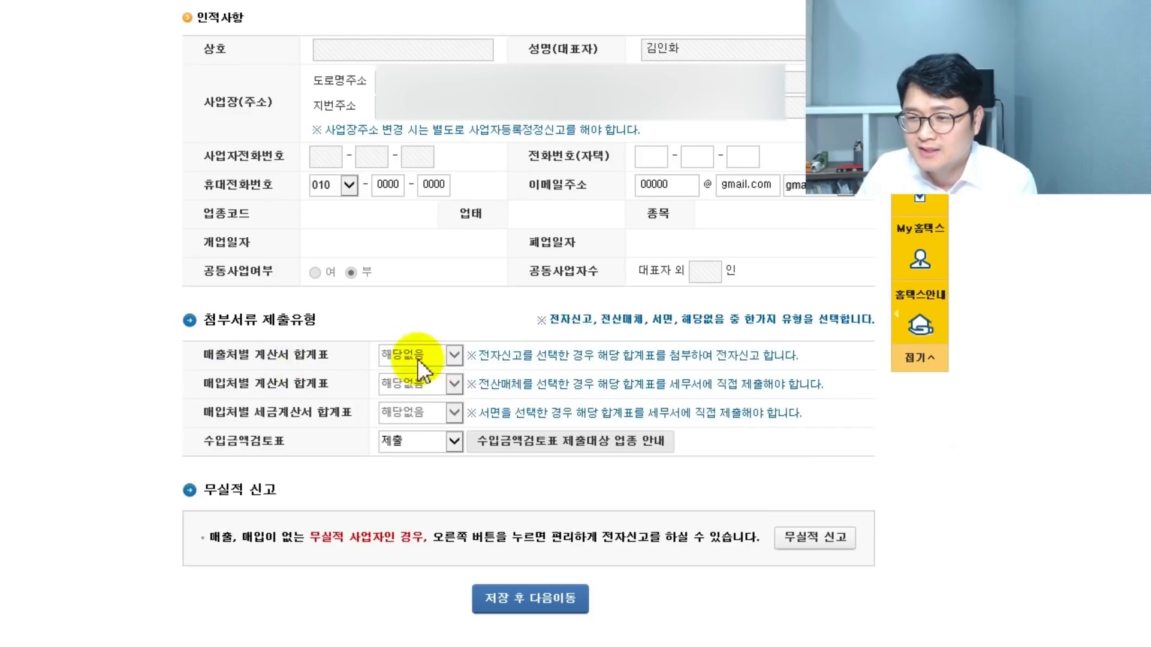
scroll(437, 375, "up", 7)
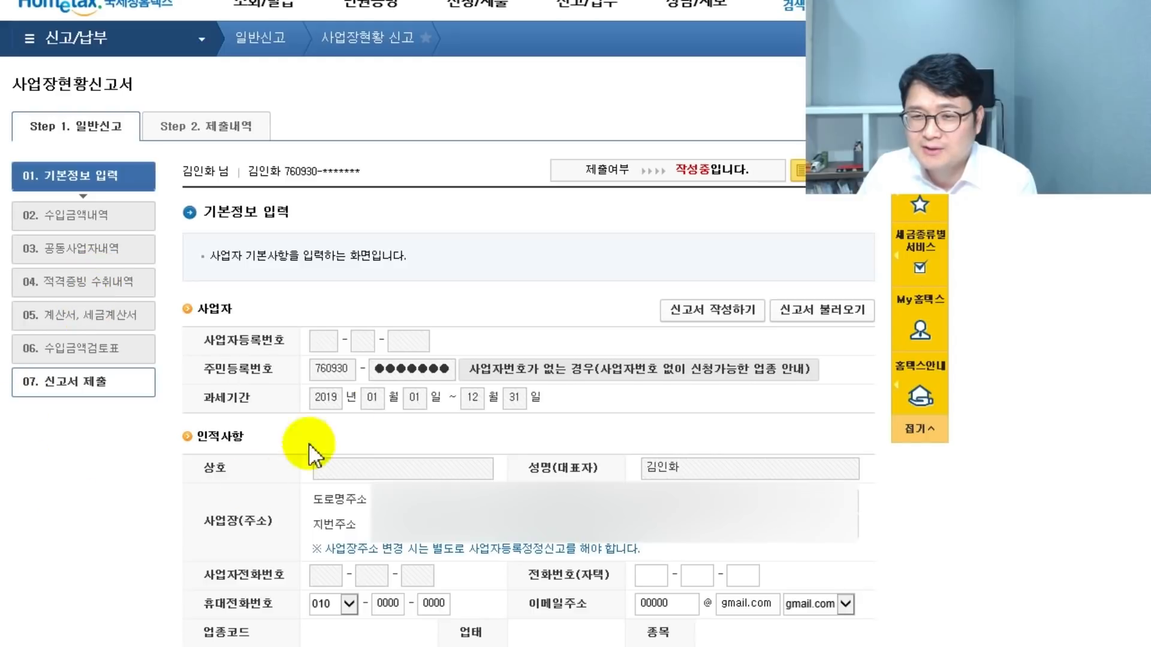
left_click(101, 320)
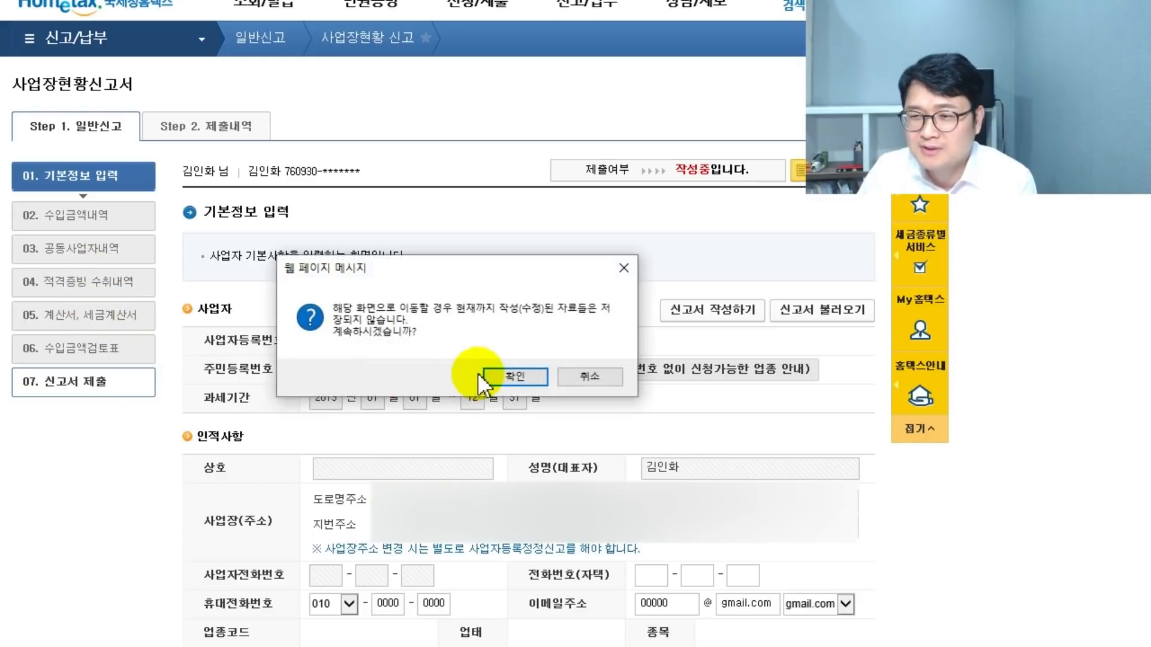
left_click(507, 379)
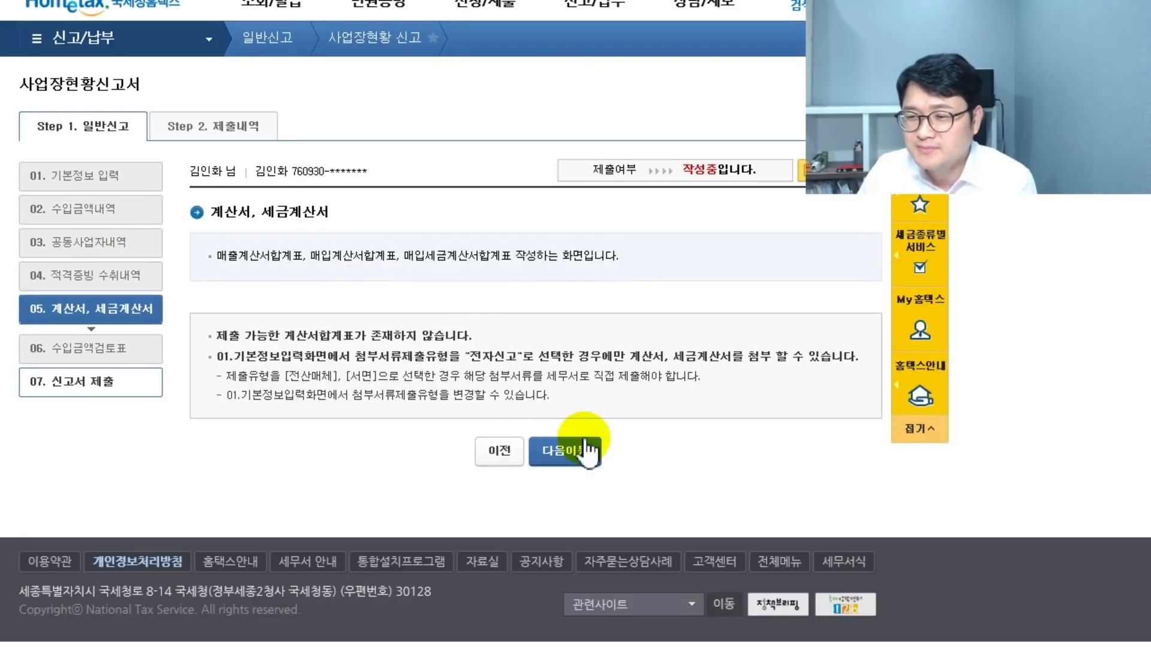
- Move on to the 06 수입금액검토표 housing rental income review form
left_click(574, 452)
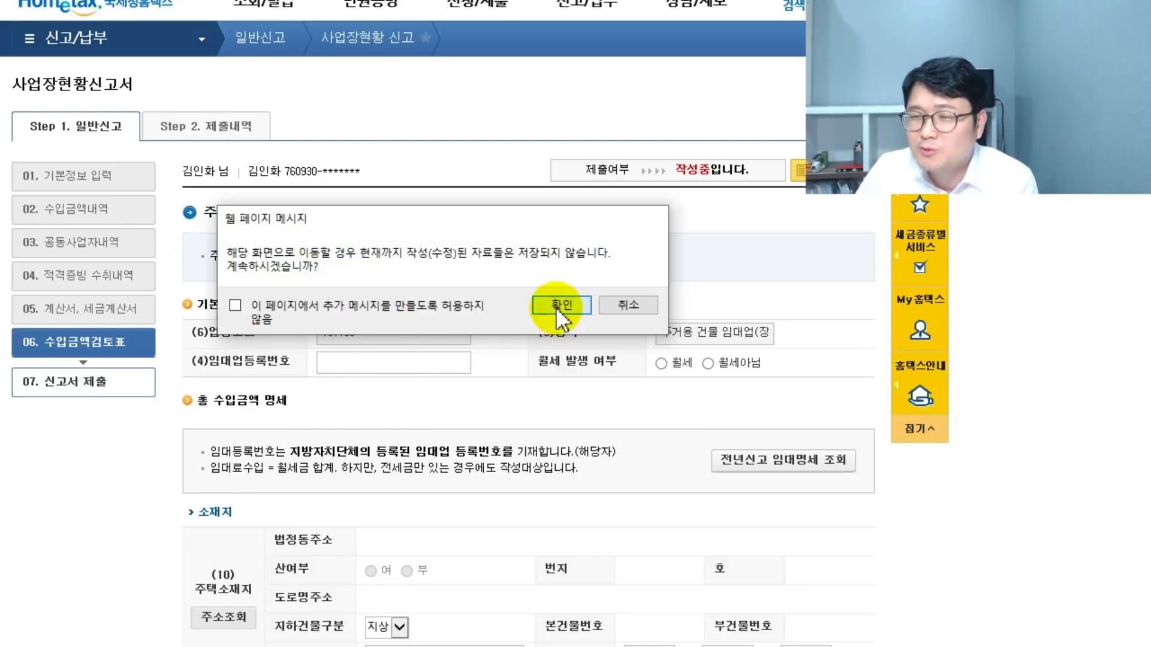
left_click(561, 306)
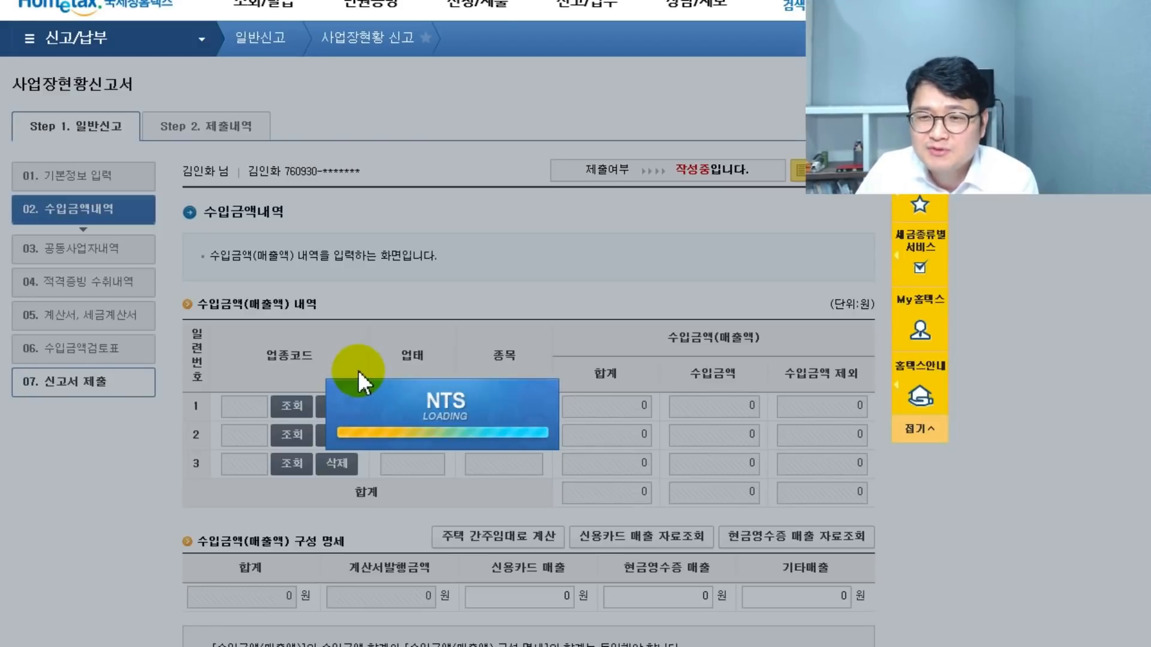
scroll(330, 468, "down", 2)
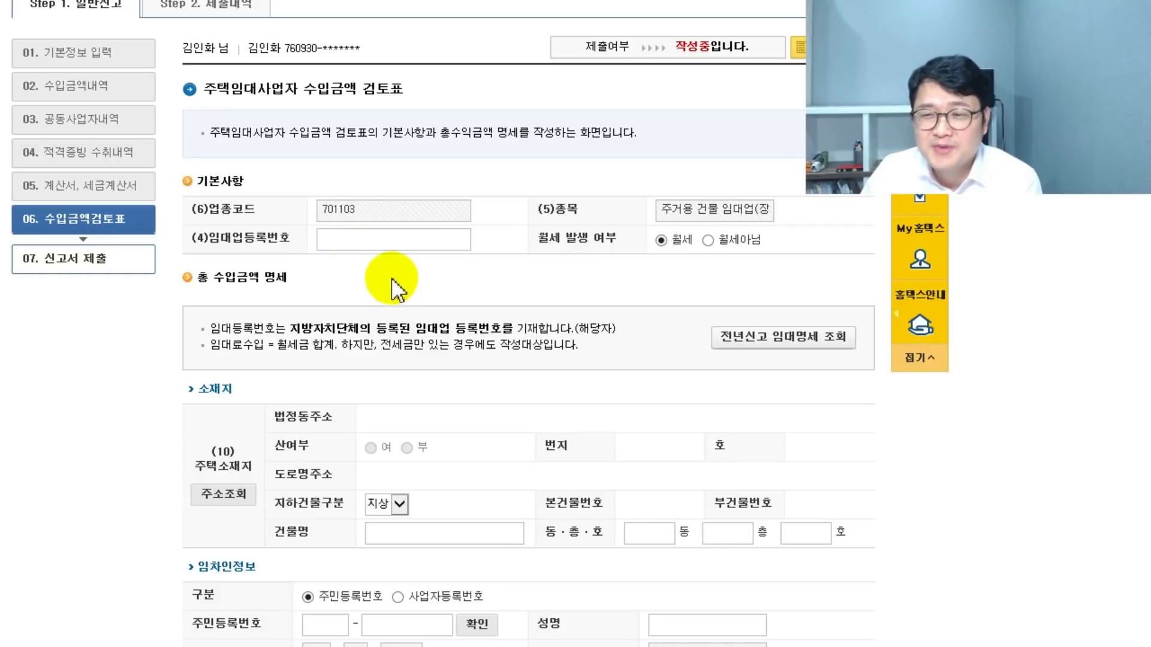
scroll(390, 282, "down", 2)
scroll(392, 282, "down", 2)
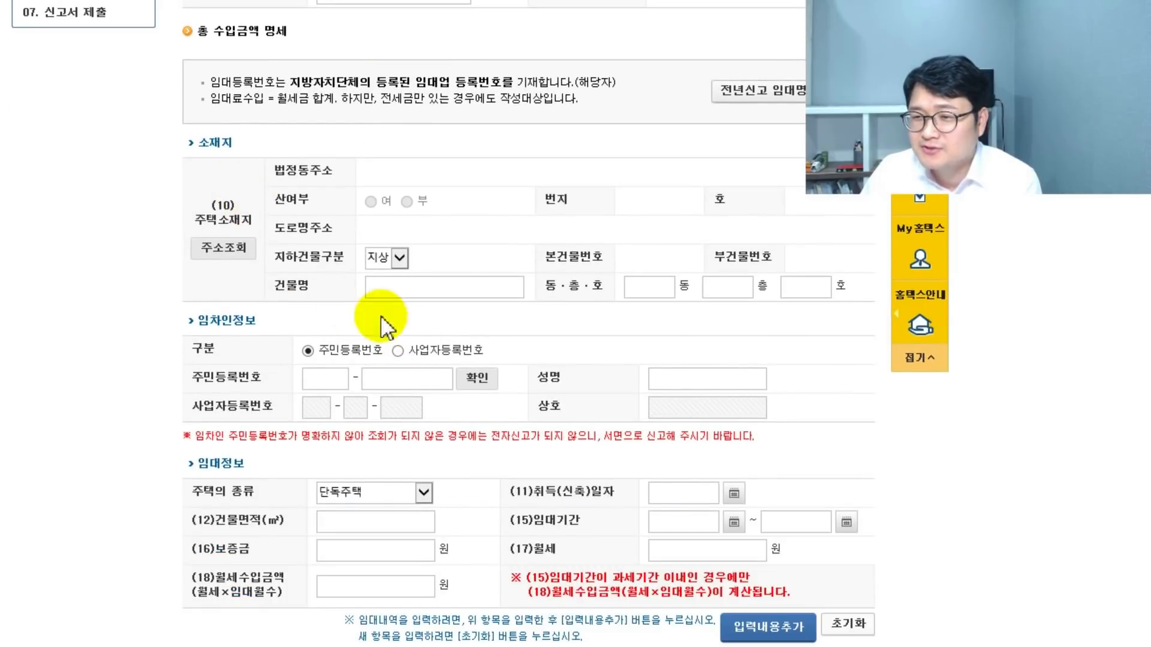
left_click(238, 251)
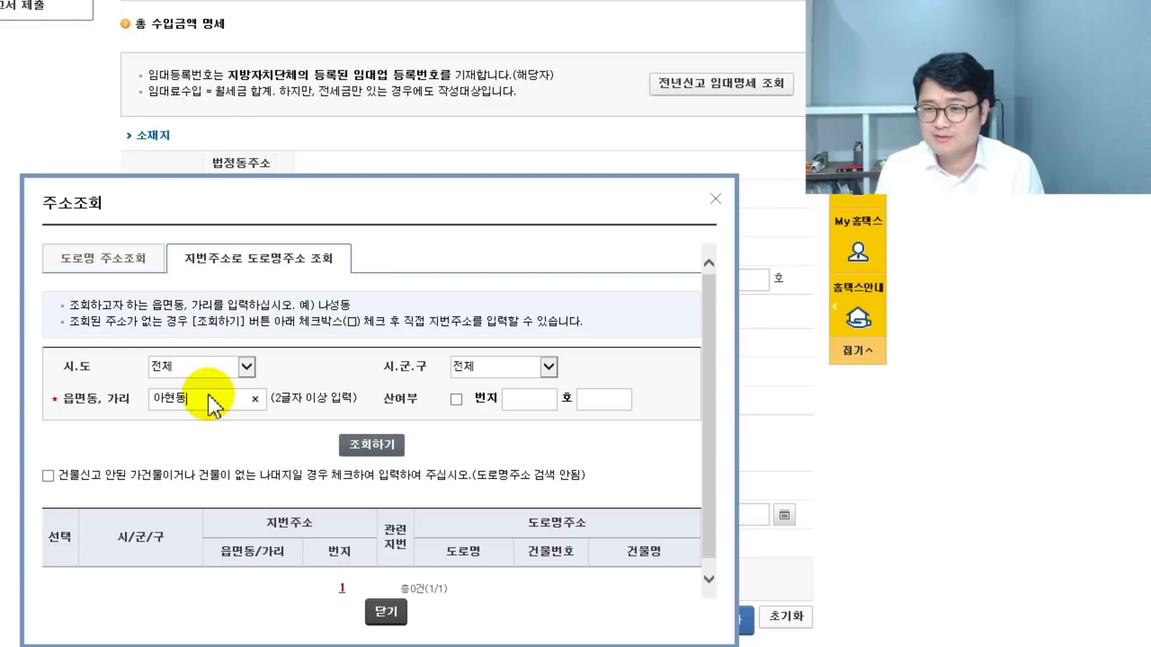
left_click(515, 400)
type("777")
left_click(372, 445)
left_click(56, 580)
left_click(339, 613)
- Set the building name to 마래푸하하하하하 with dong 301, floor 16, unit 1601
triple_click(440, 281)
key("BackSpace")
type("마래푸하하하하하")
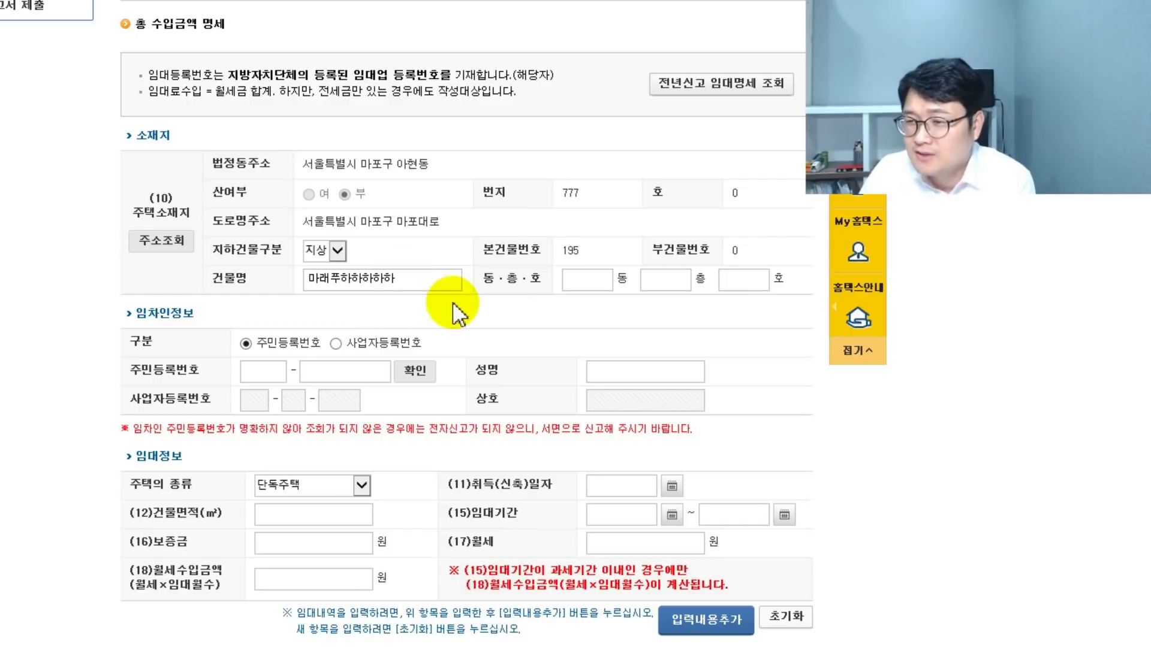
left_click(591, 279)
type("301")
left_click(664, 278)
type("16")
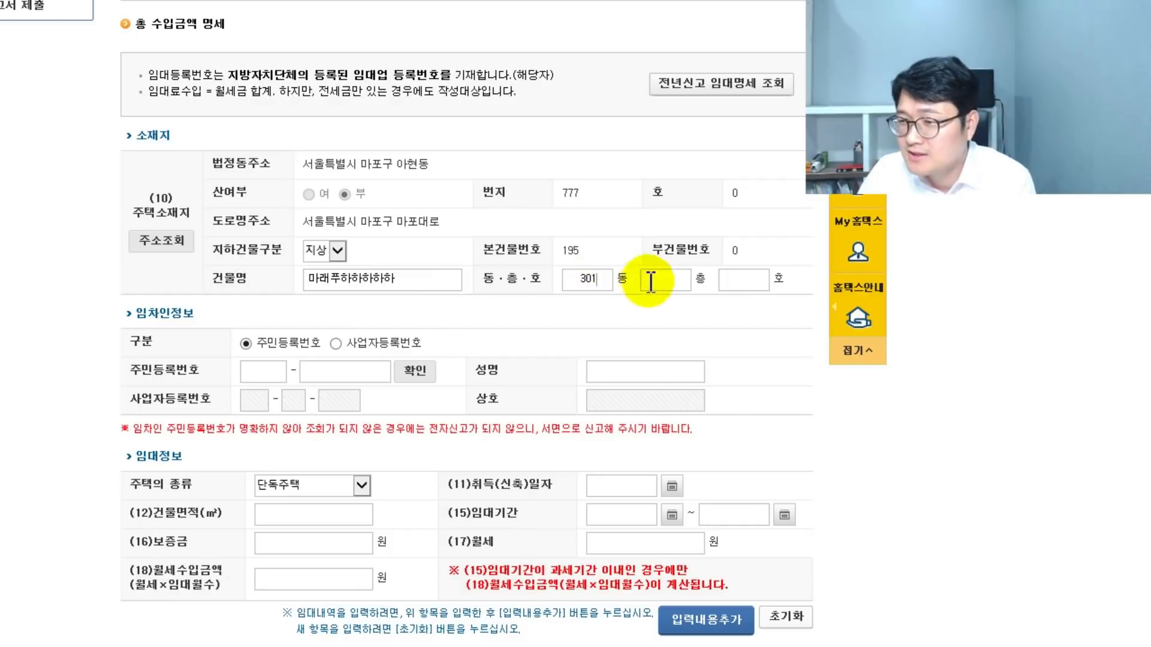
left_click(746, 280)
type("1601")
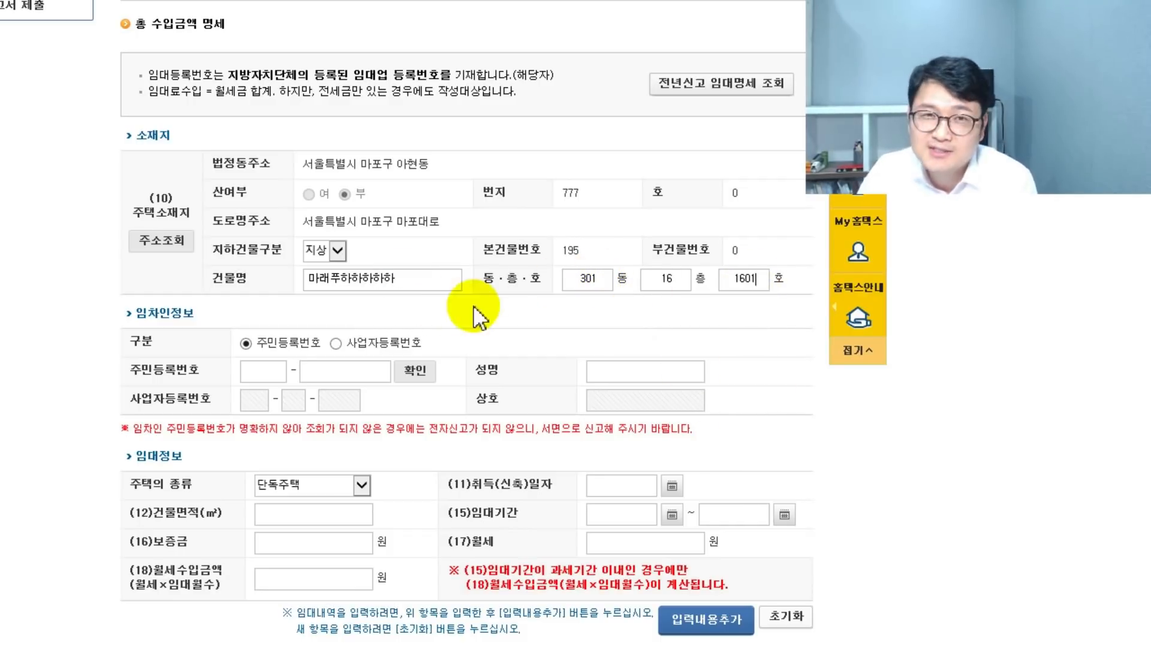
- Enter the tenant's resident registration number and name, housing type 아파트, and area 59
scroll(197, 210, "down", 2)
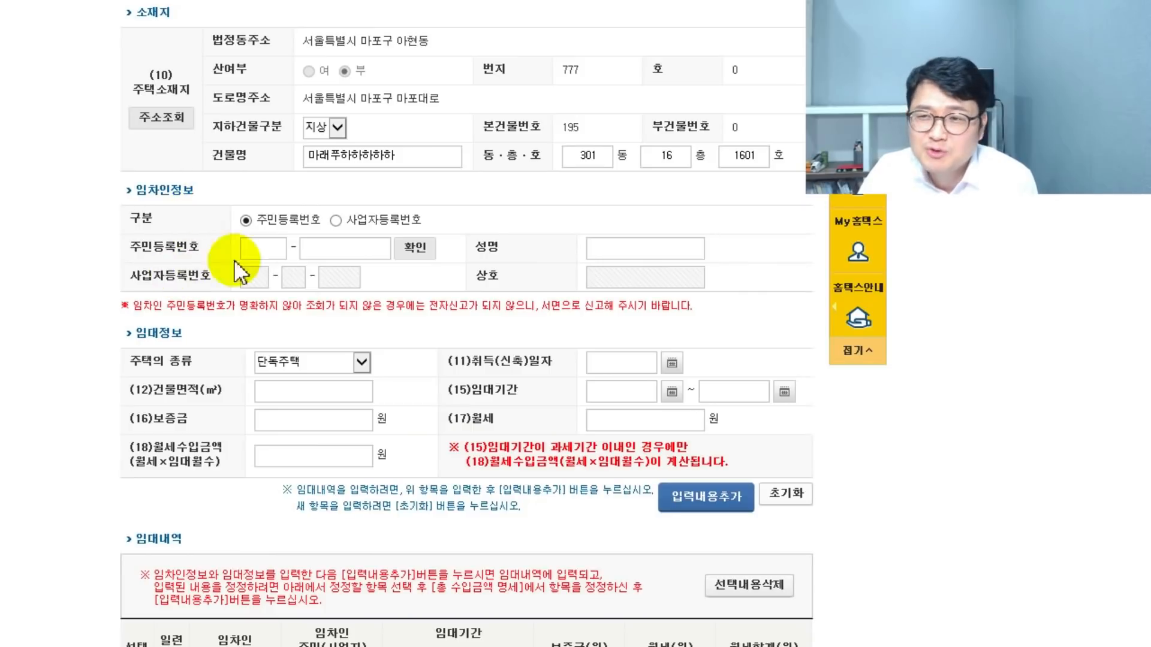
left_click(251, 249)
type("760930●●●●●●●")
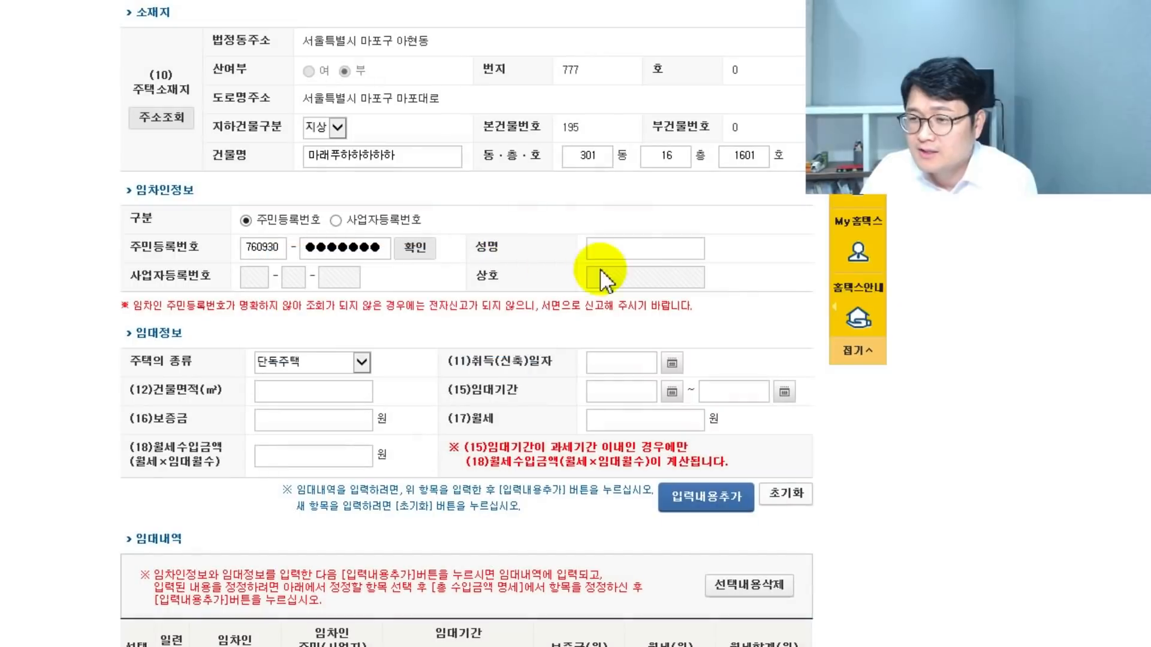
left_click(636, 256)
scroll(456, 254, "down", 2)
left_click(275, 238)
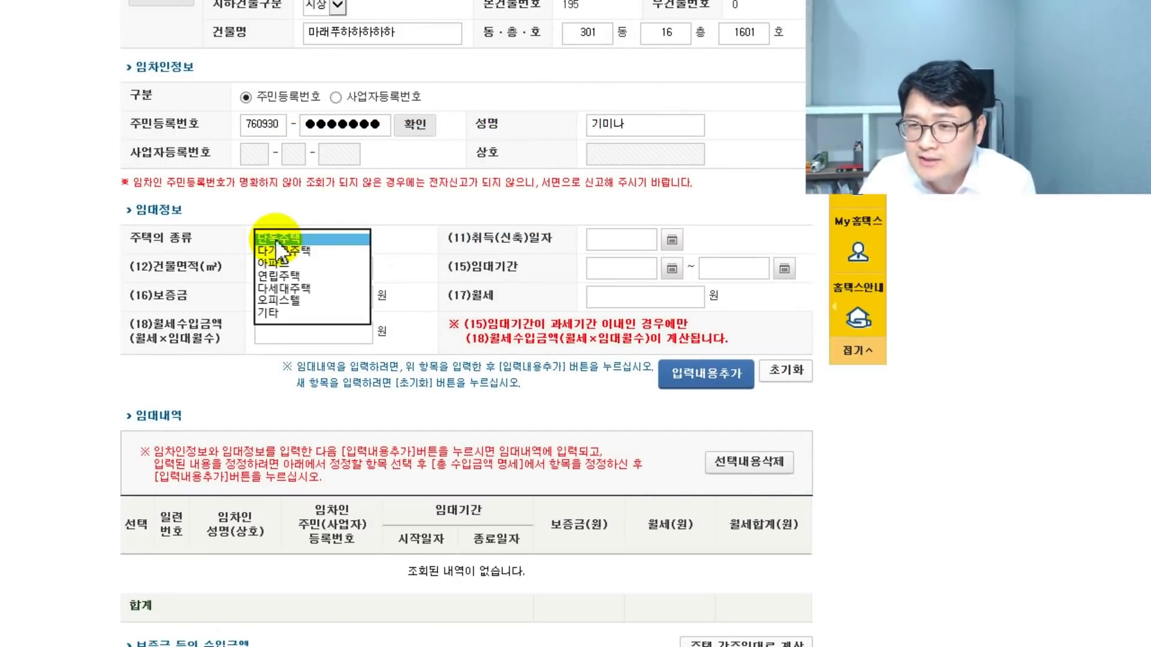
left_click(286, 276)
left_click(300, 268)
type("59")
left_click(671, 242)
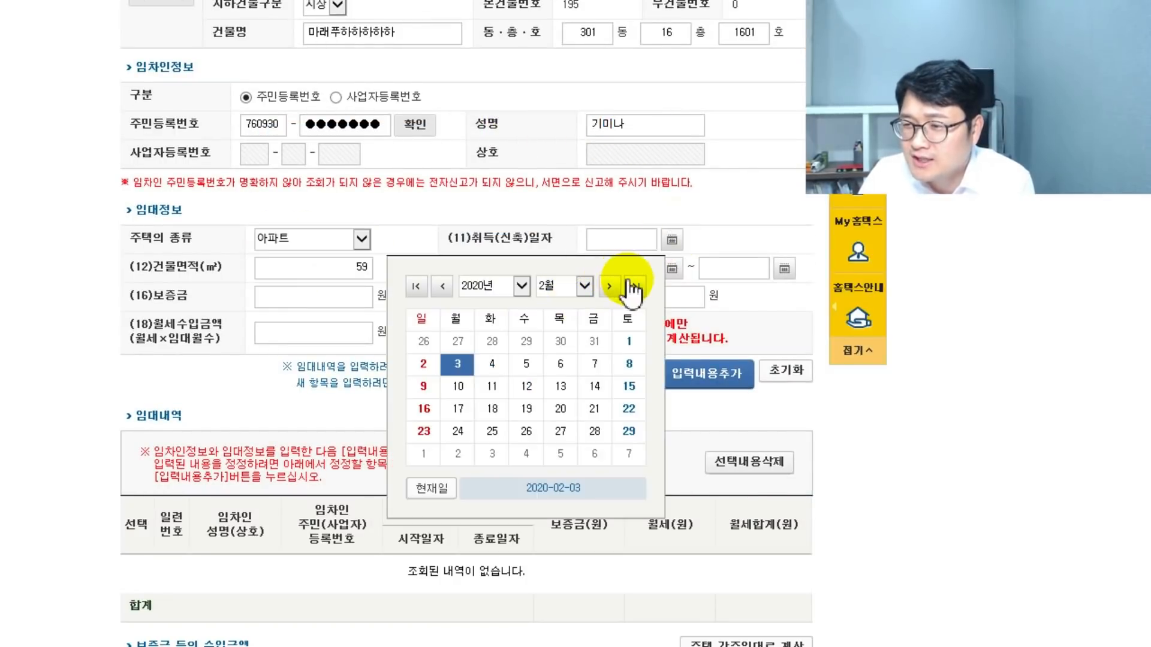
left_click(624, 240)
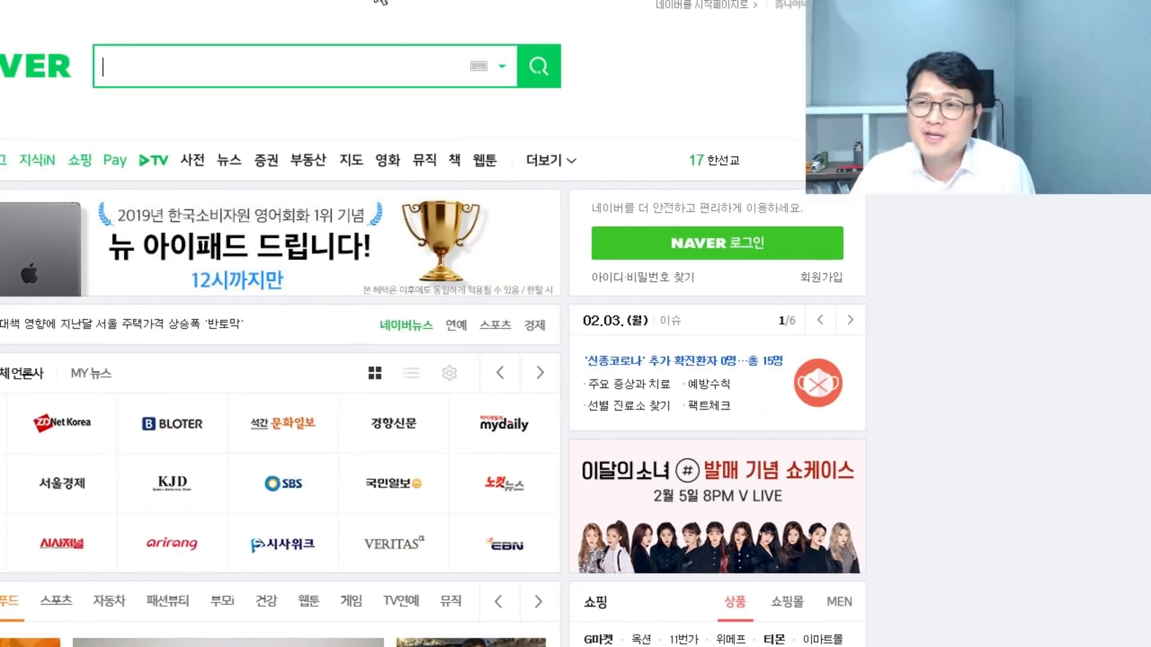
- Search Naver for 마포래미안푸르지오 and note its 2014.09 completion date
type("마래푸")
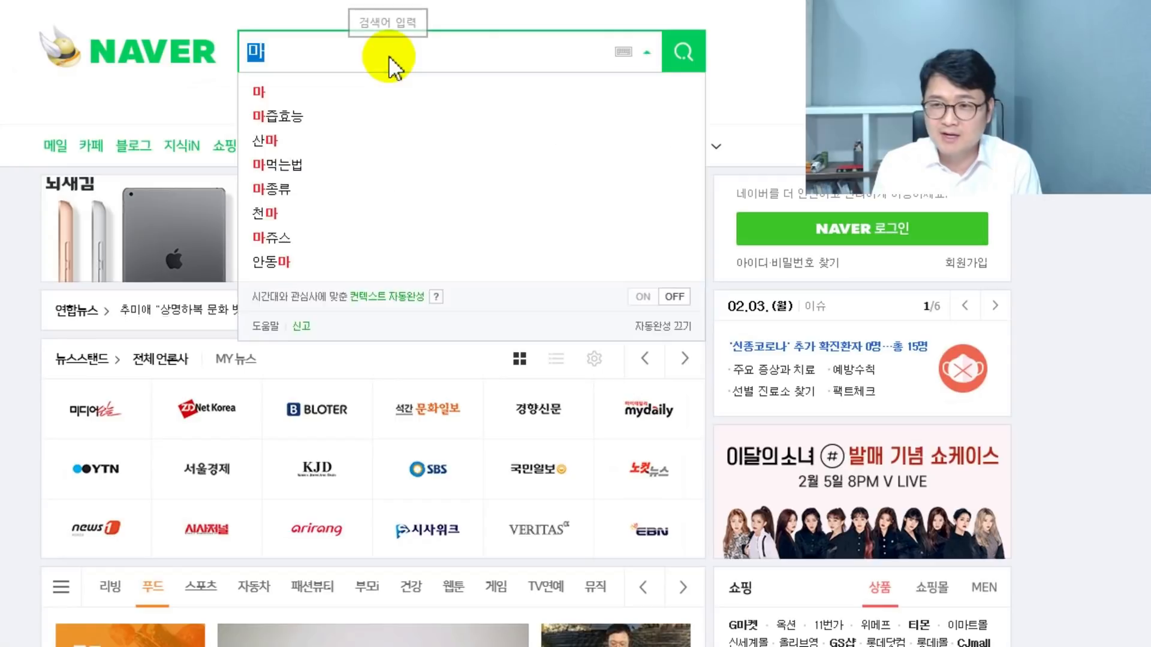
key("BackSpace")
key("BackSpace")
key("BackSpace")
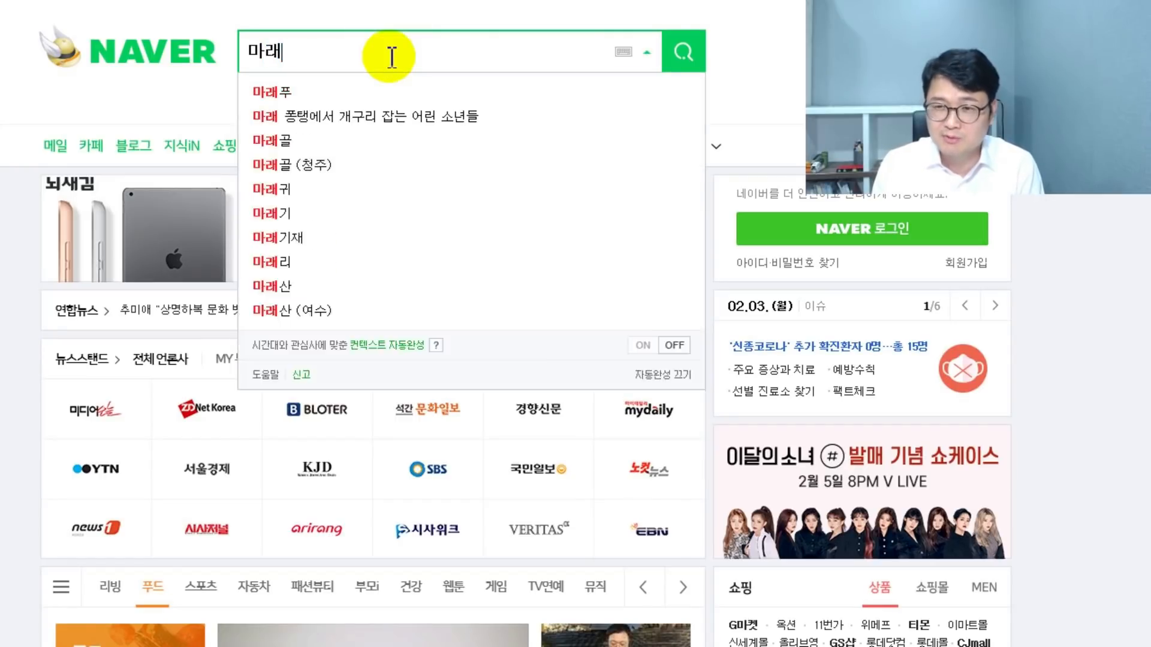
type("마포래미안푸르지오")
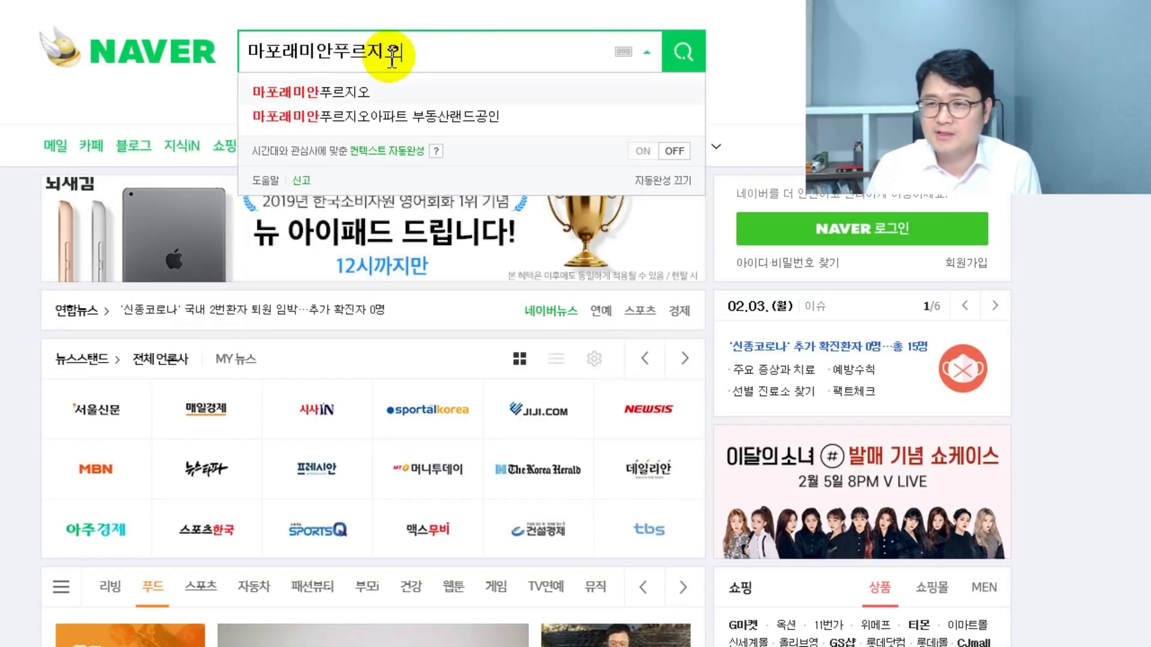
key("Return")
left_click_drag(333, 313, 367, 312)
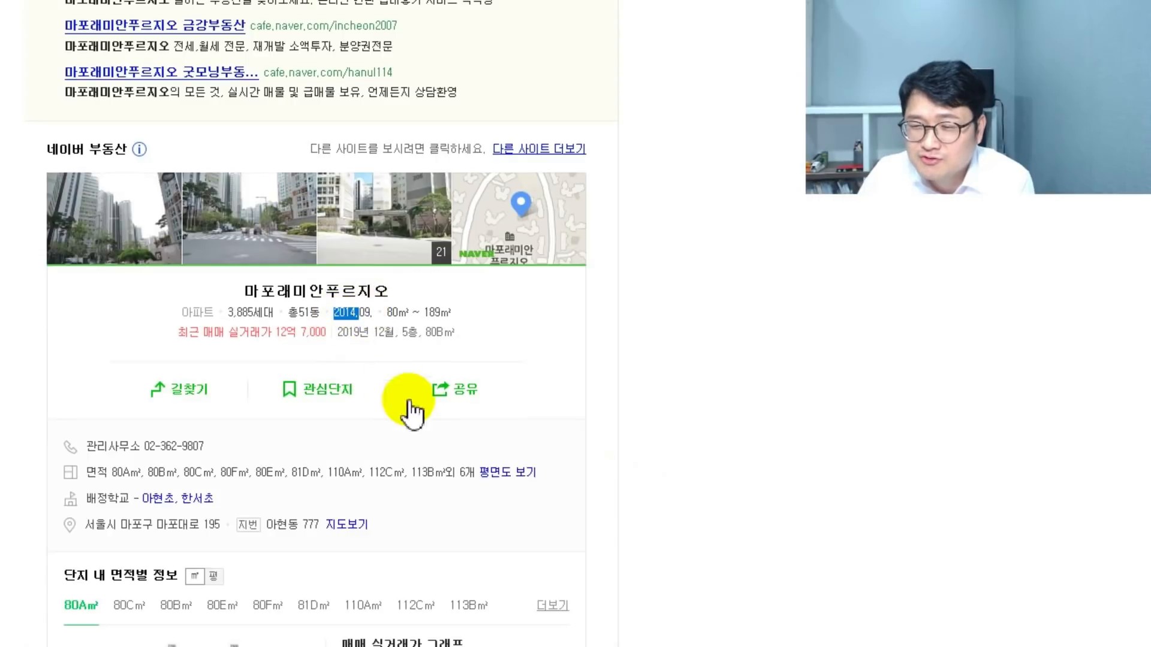
key("alt+Tab")
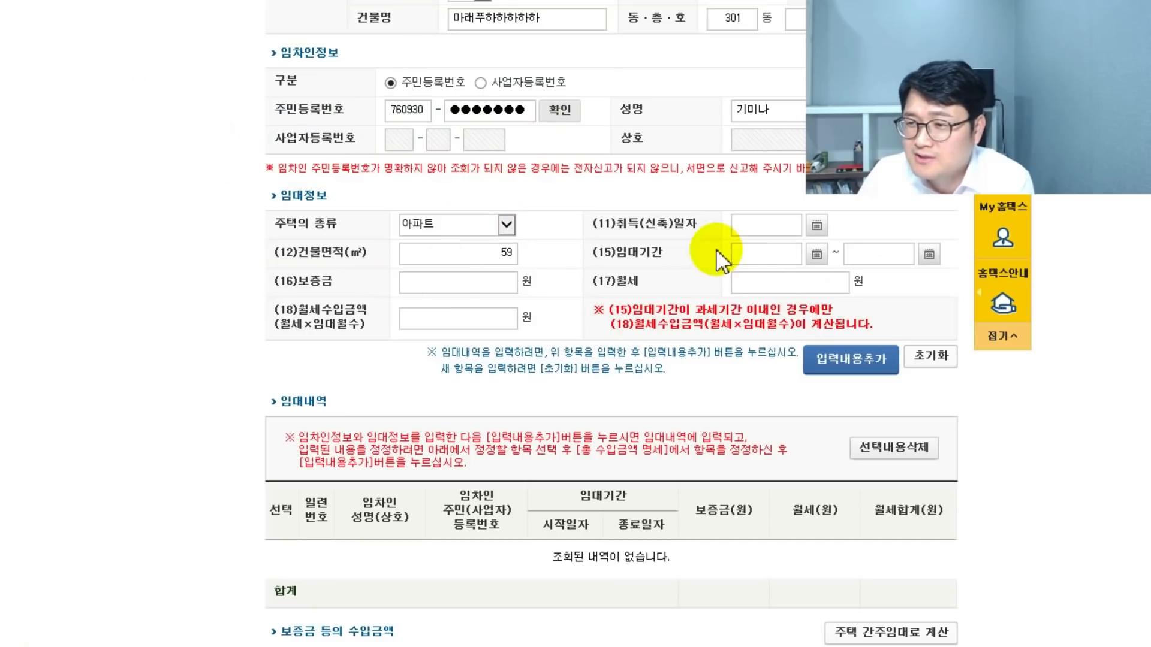
- Enter acquisition date 2014-09-01, lease start 2018-07-01, deposit 350,000,000, and add the lease row
left_click(760, 226)
type("20140901")
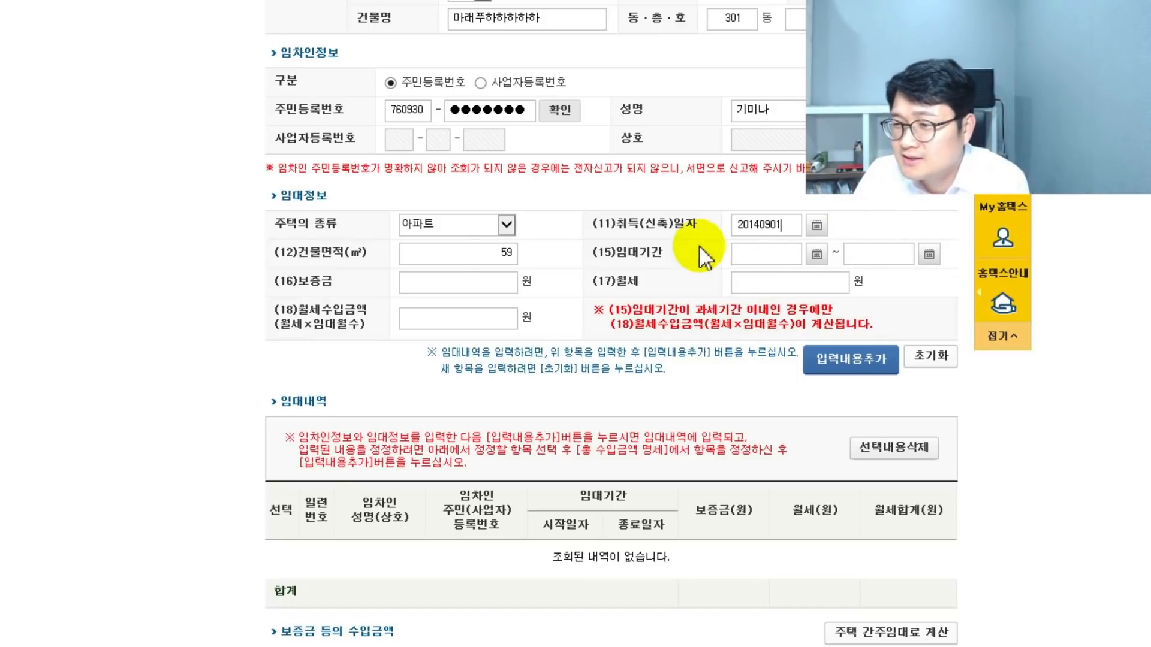
left_click(782, 254)
type("20180701")
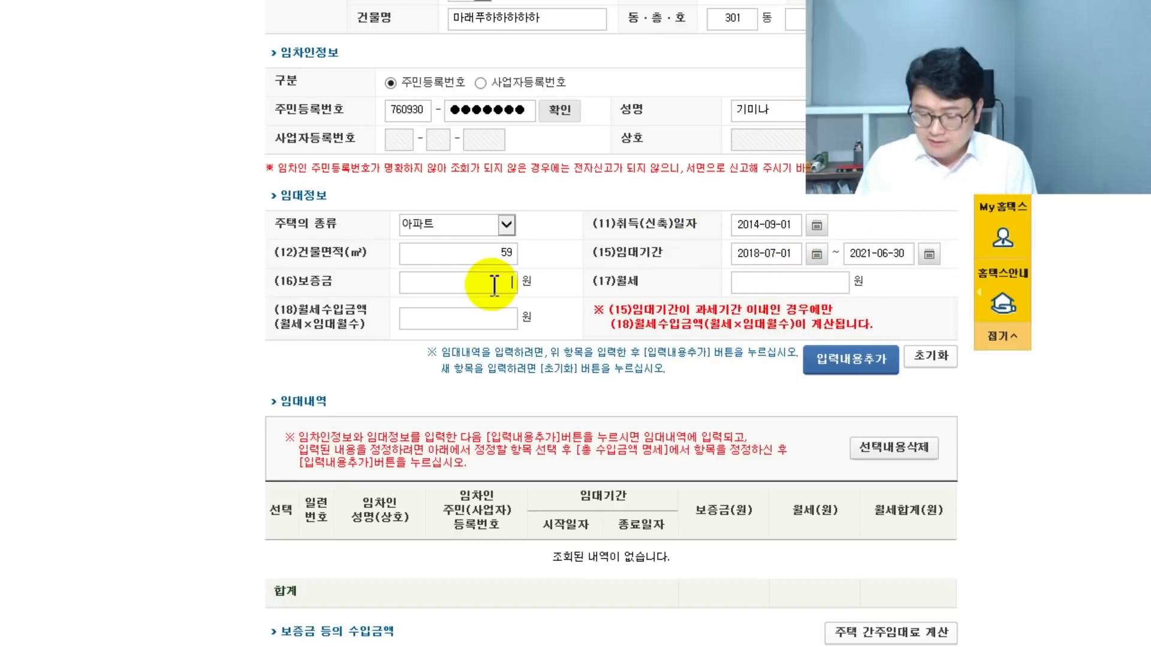
left_click(488, 282)
type("350000000")
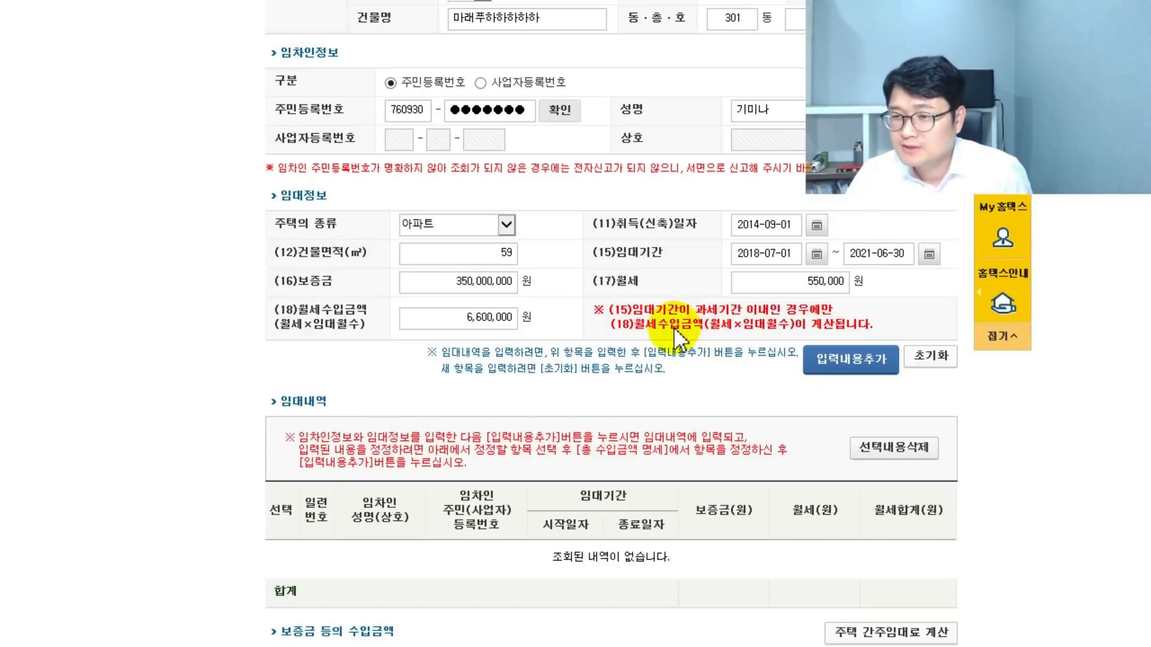
scroll(658, 275, "down", 2)
left_click(851, 236)
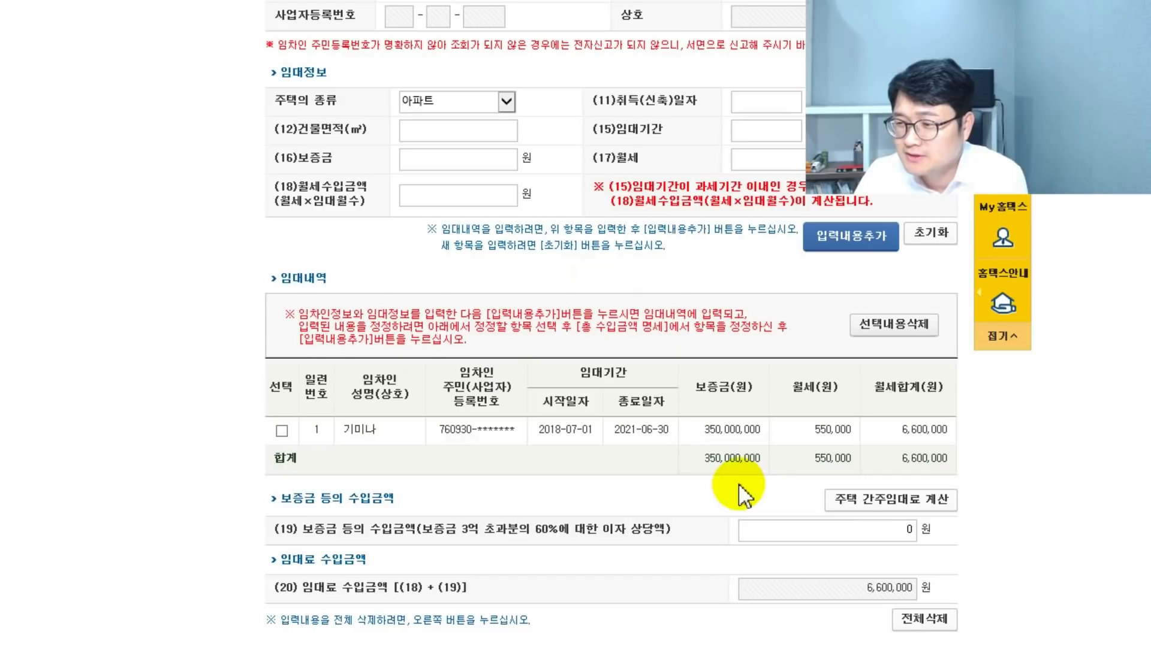
scroll(797, 474, "up", 2)
scroll(602, 512, "up", 4)
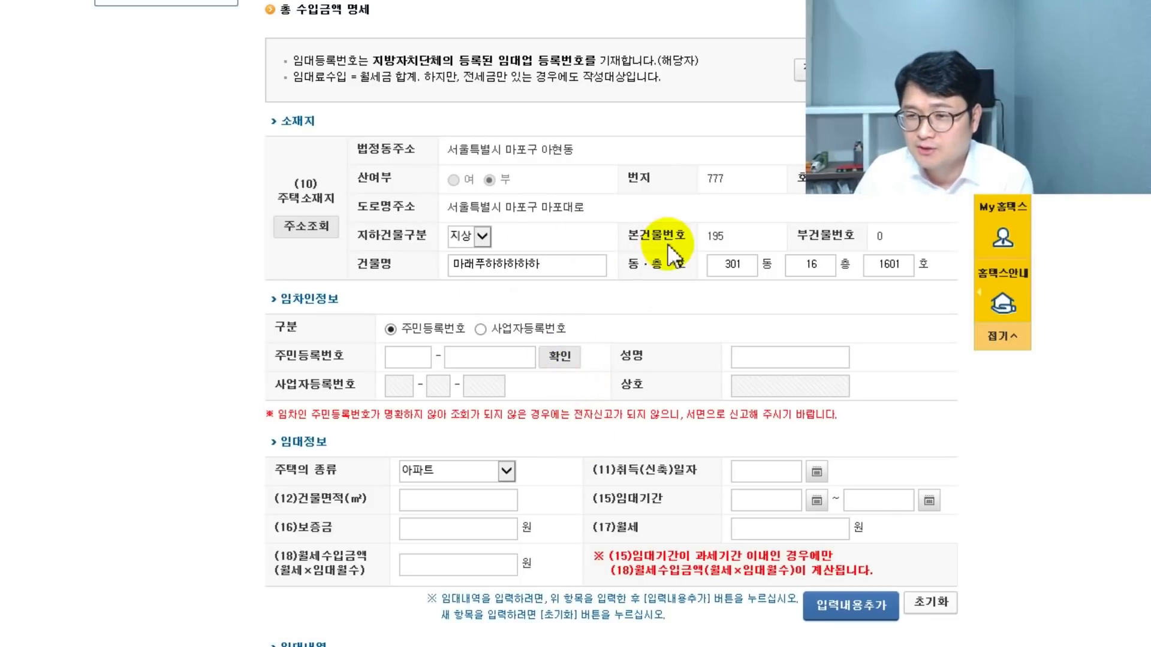
scroll(612, 378, "down", 3)
scroll(745, 186, "up", 4)
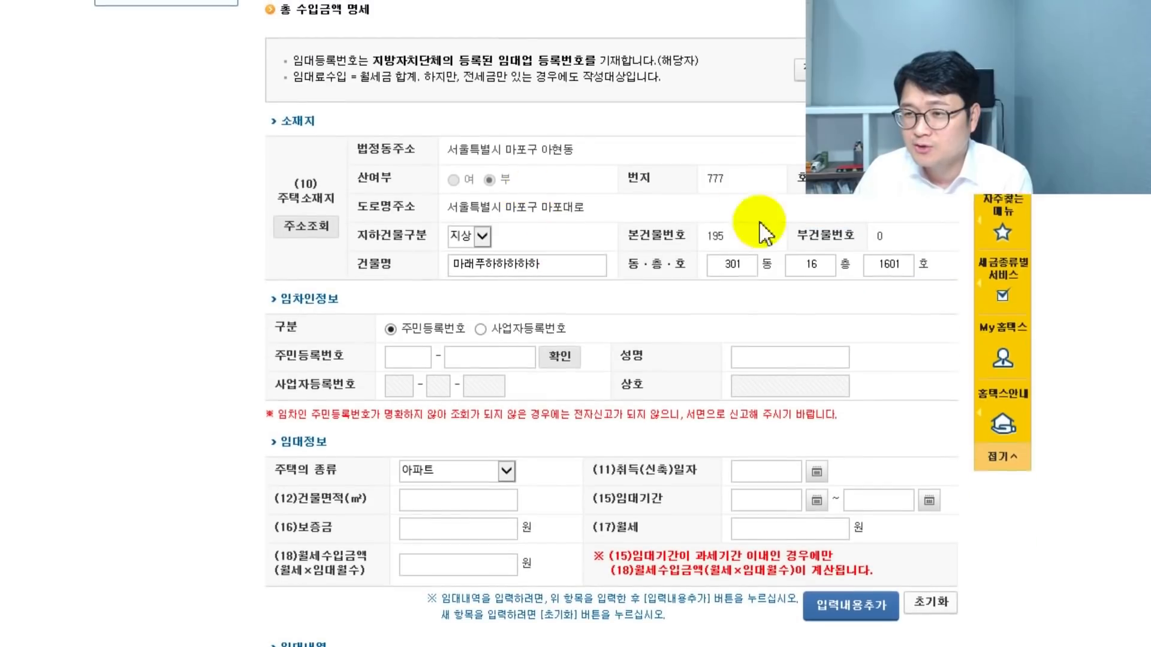
left_click(316, 227)
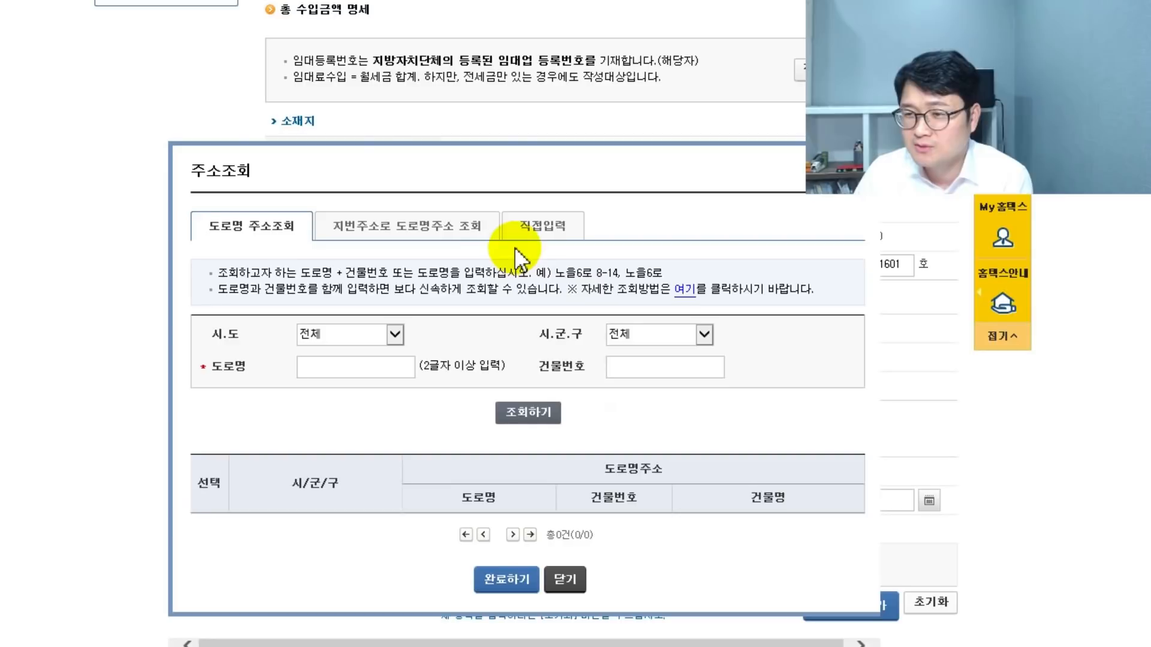
left_click(346, 382)
left_click(688, 388)
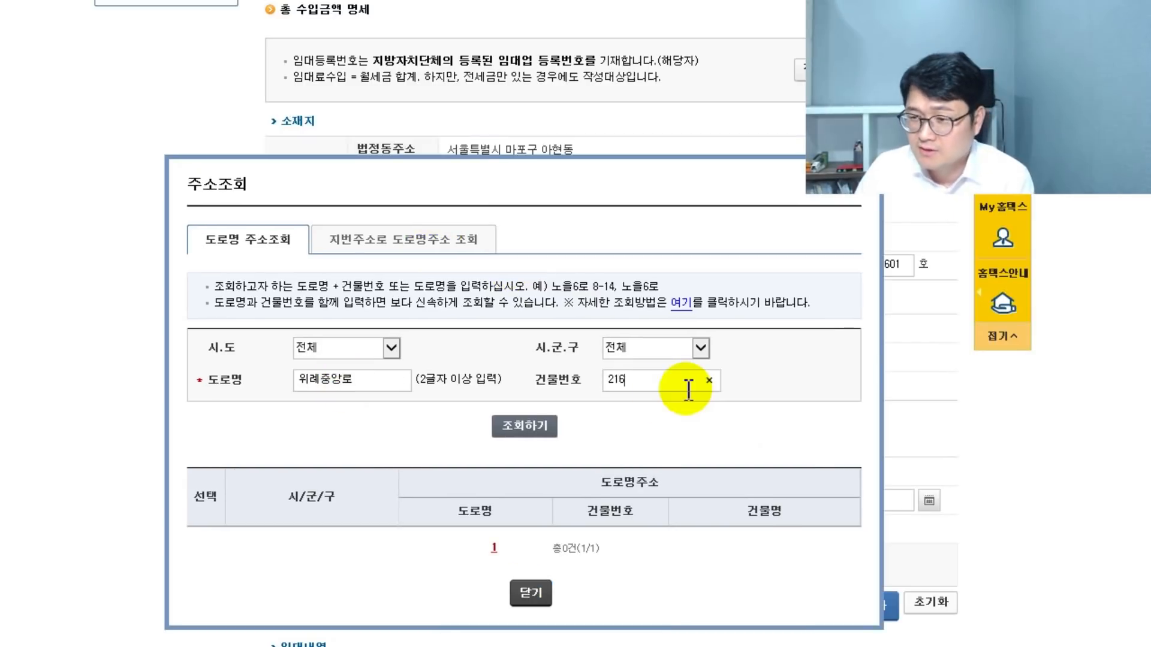
key("Return")
left_click(205, 541)
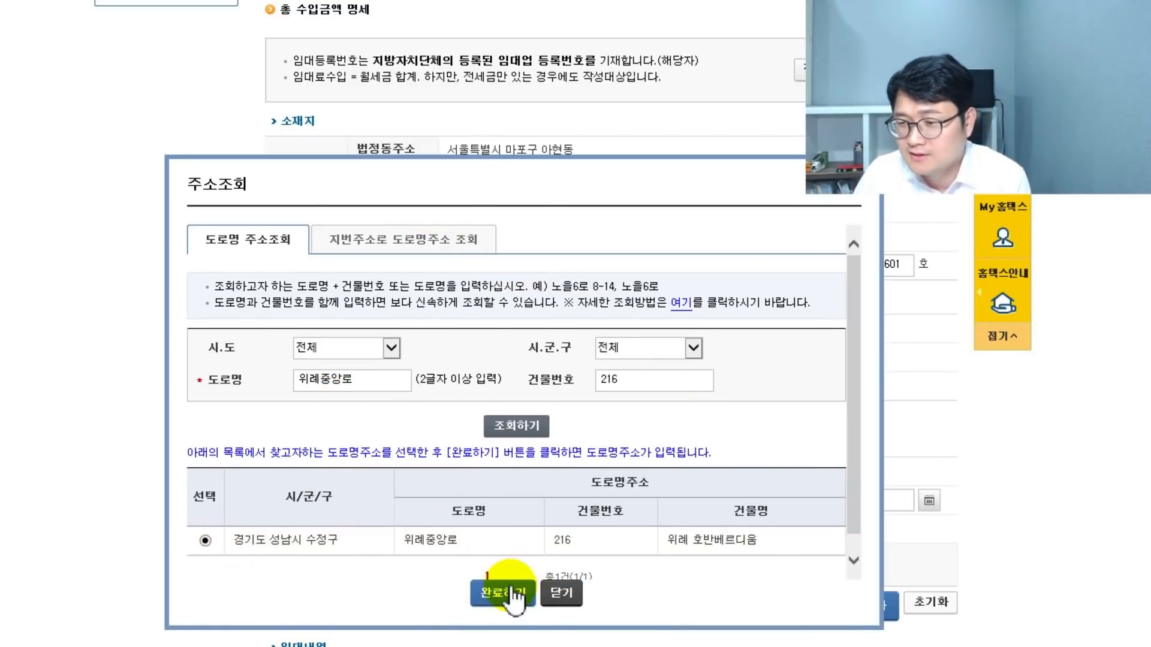
left_click(514, 597)
- Enter the tenant's ID and the lease end date 2021-06-30, then add the lease to the list
scroll(526, 360, "down", 2)
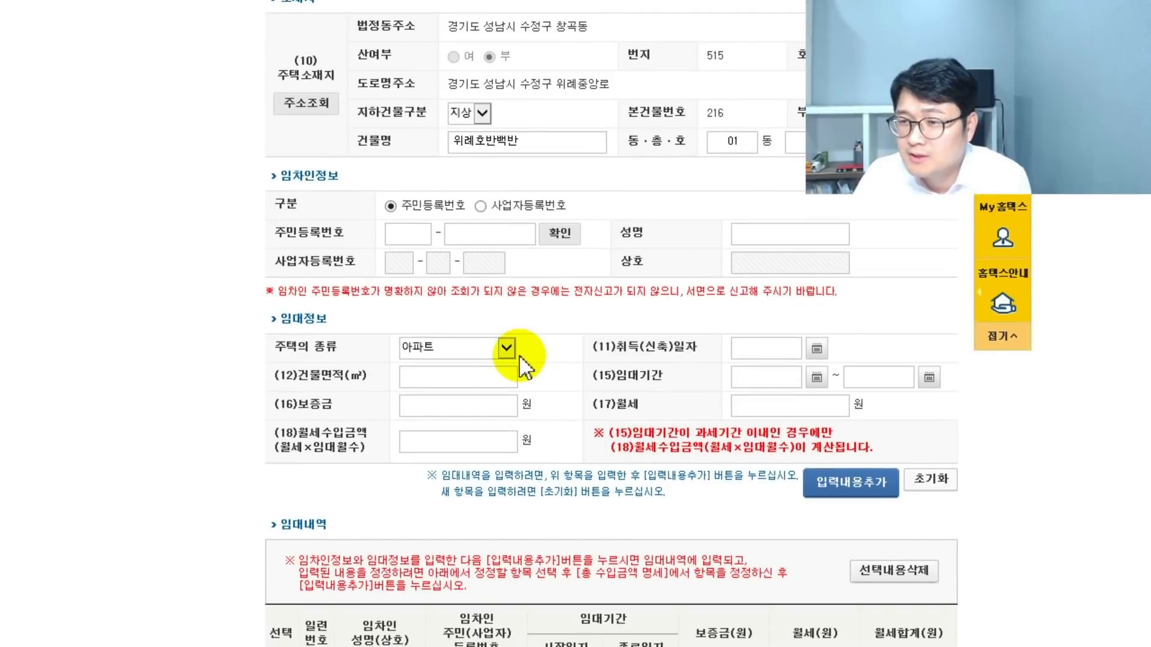
left_click(393, 234)
type("12")
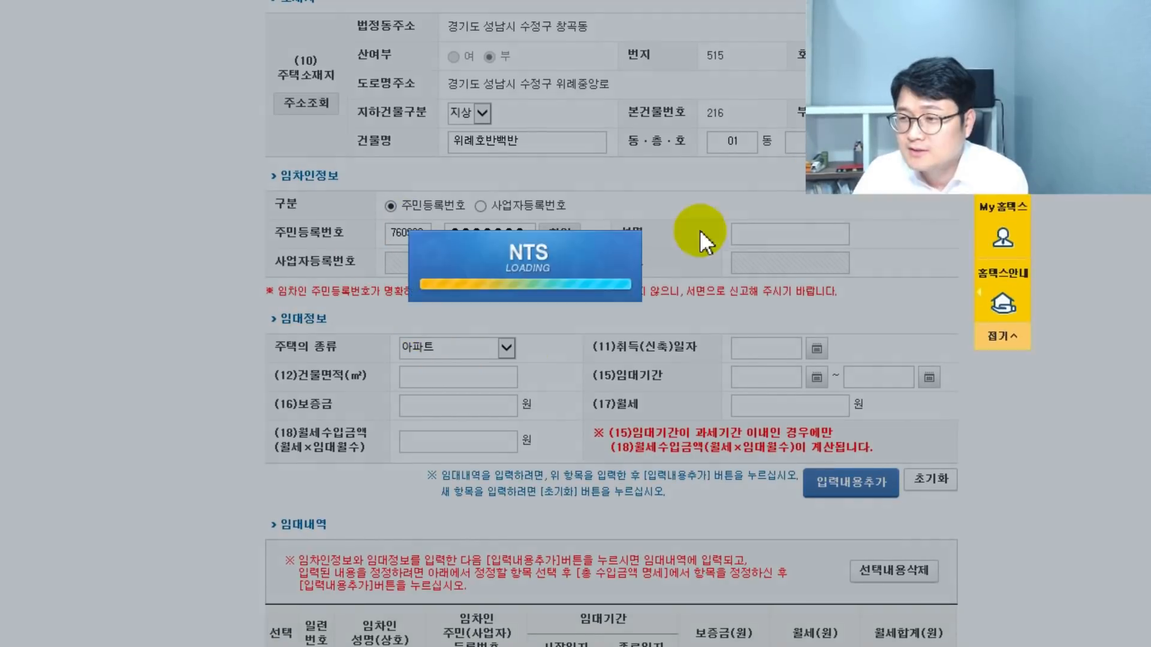
key("Return")
left_click(763, 236)
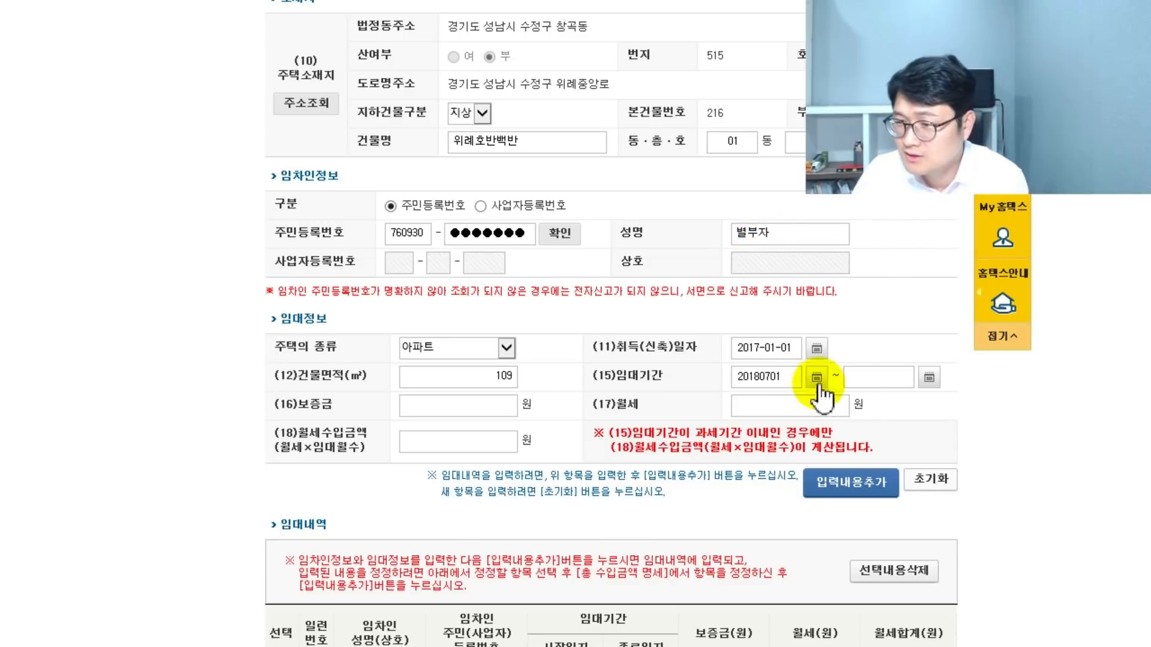
left_click(861, 377)
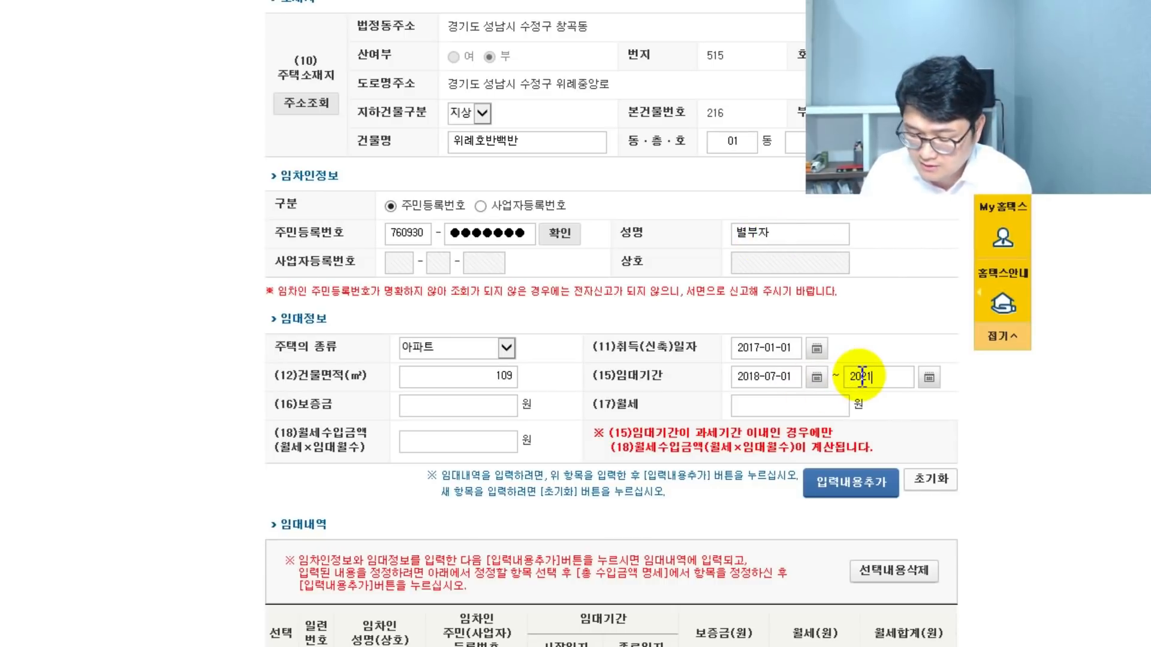
type("2021060")
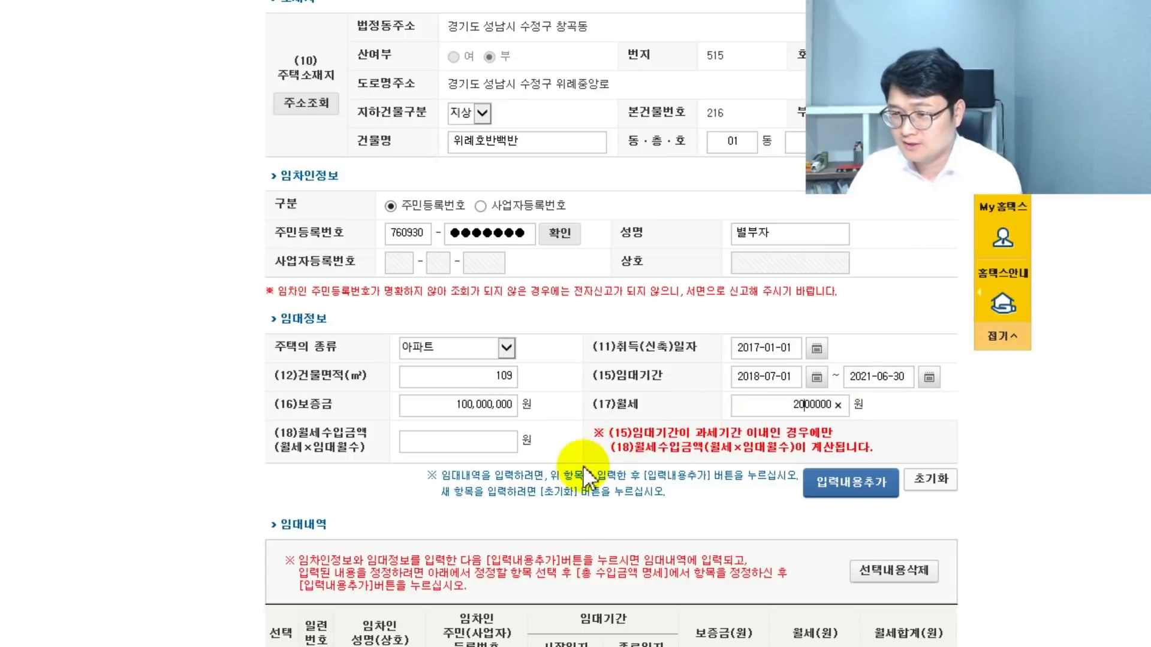
left_click(570, 480)
scroll(745, 411, "down", 2)
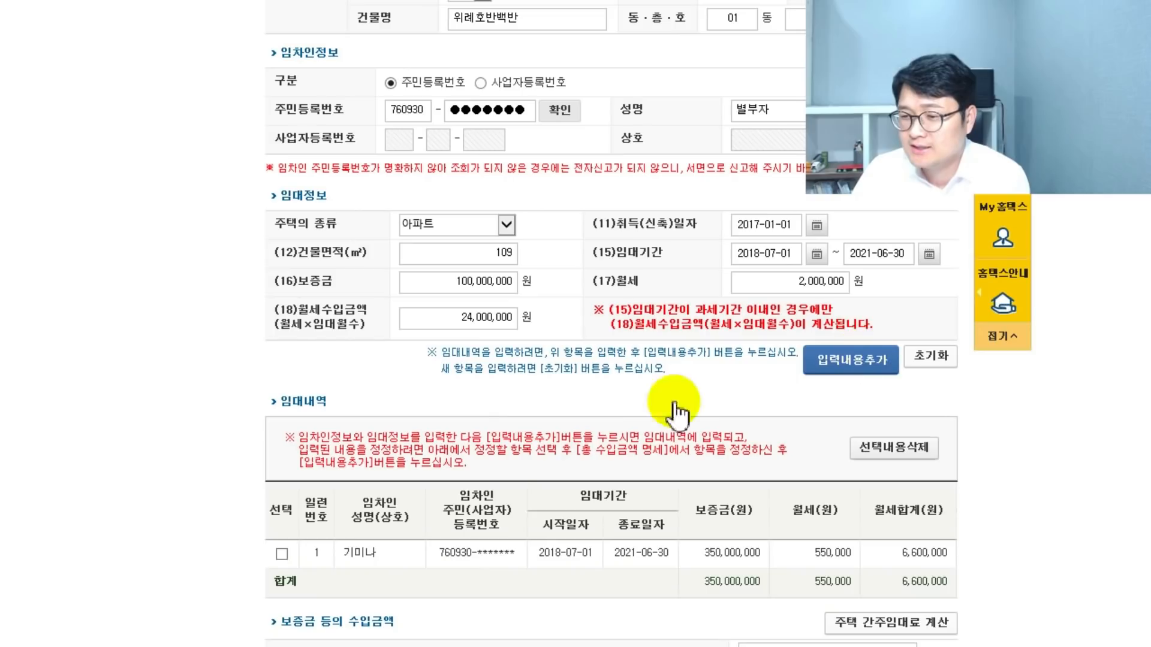
left_click(852, 483)
scroll(550, 436, "down", 3)
scroll(550, 437, "down", 2)
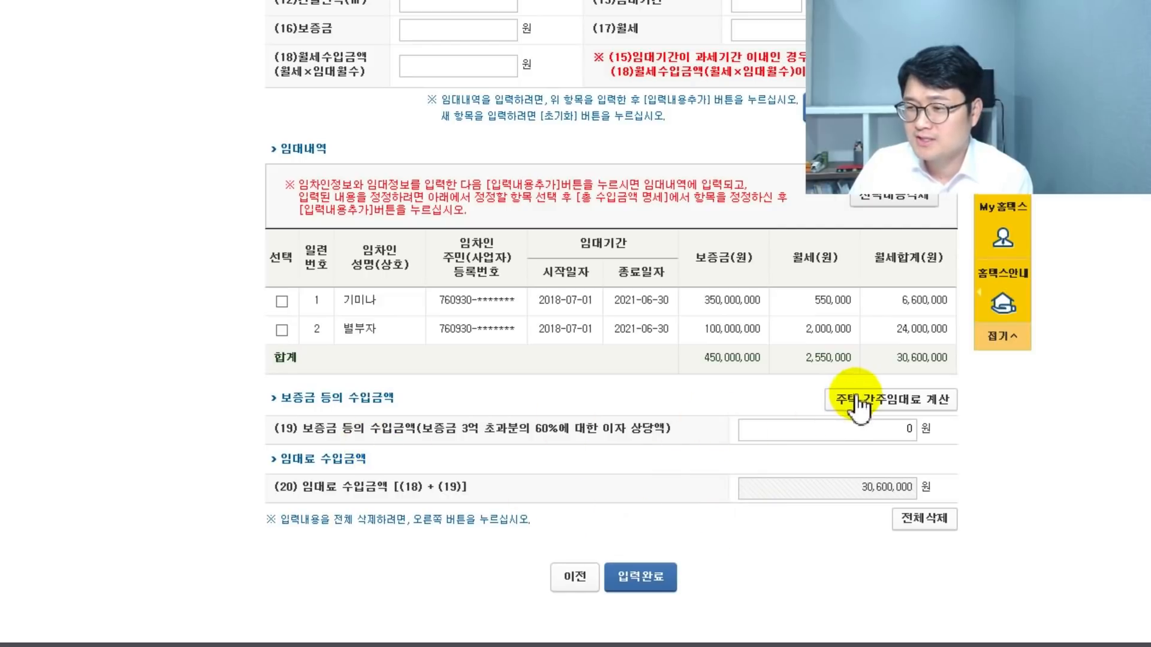
- Open the 주택 간주임대료 calculator and its 간주임대료 설명 및 계산사례 explanation page
left_click(720, 327)
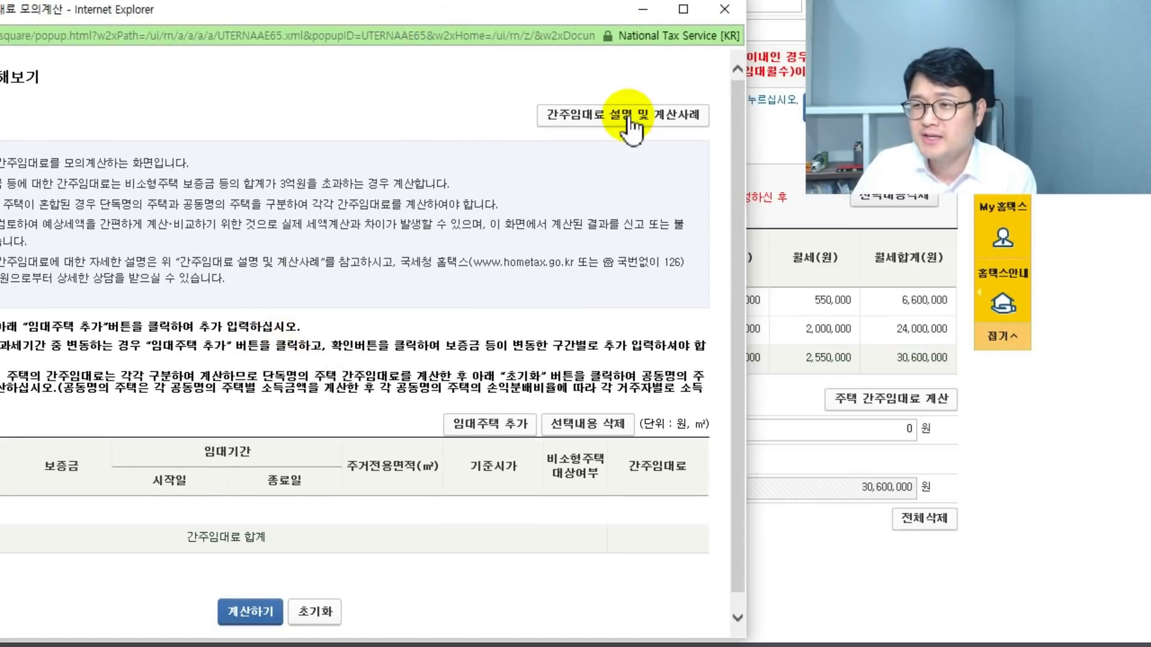
left_click(630, 117)
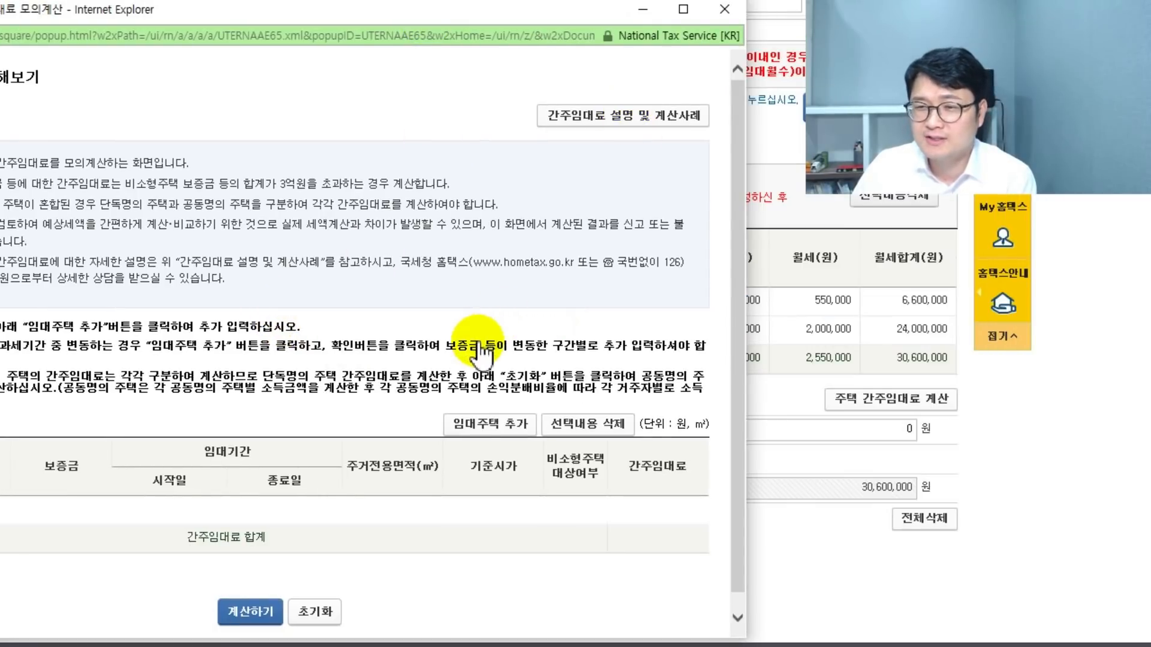
scroll(502, 345, "down", 10)
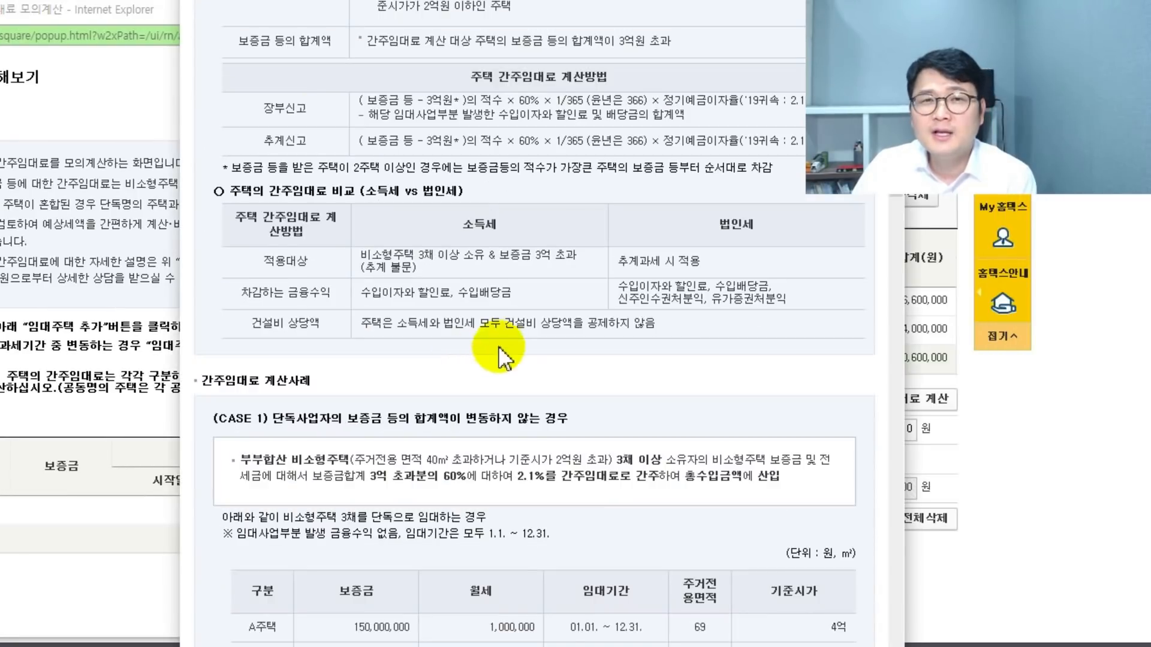
scroll(502, 344, "up", 2)
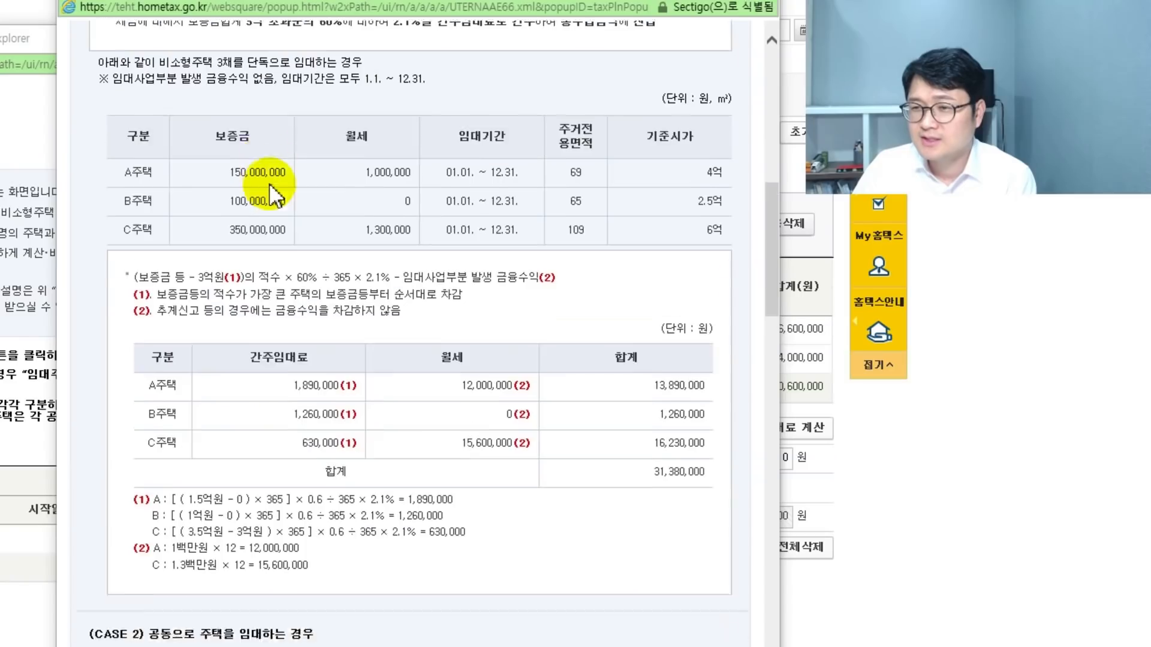
scroll(270, 193, "up", 3)
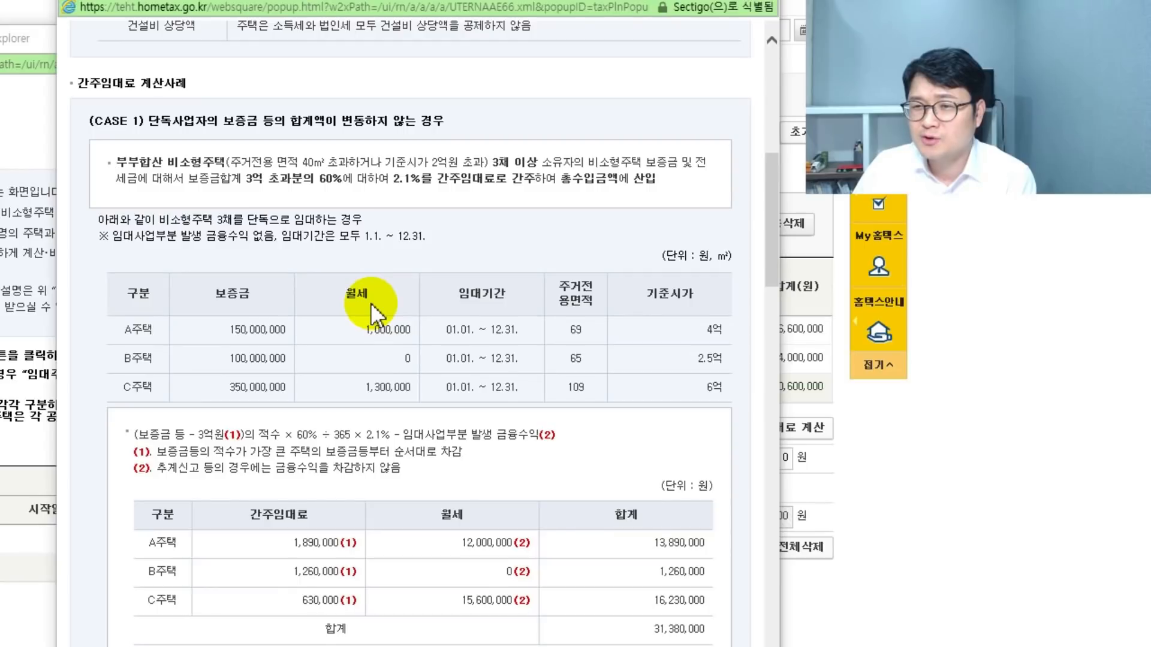
scroll(371, 304, "down", 2)
scroll(402, 360, "down", 4)
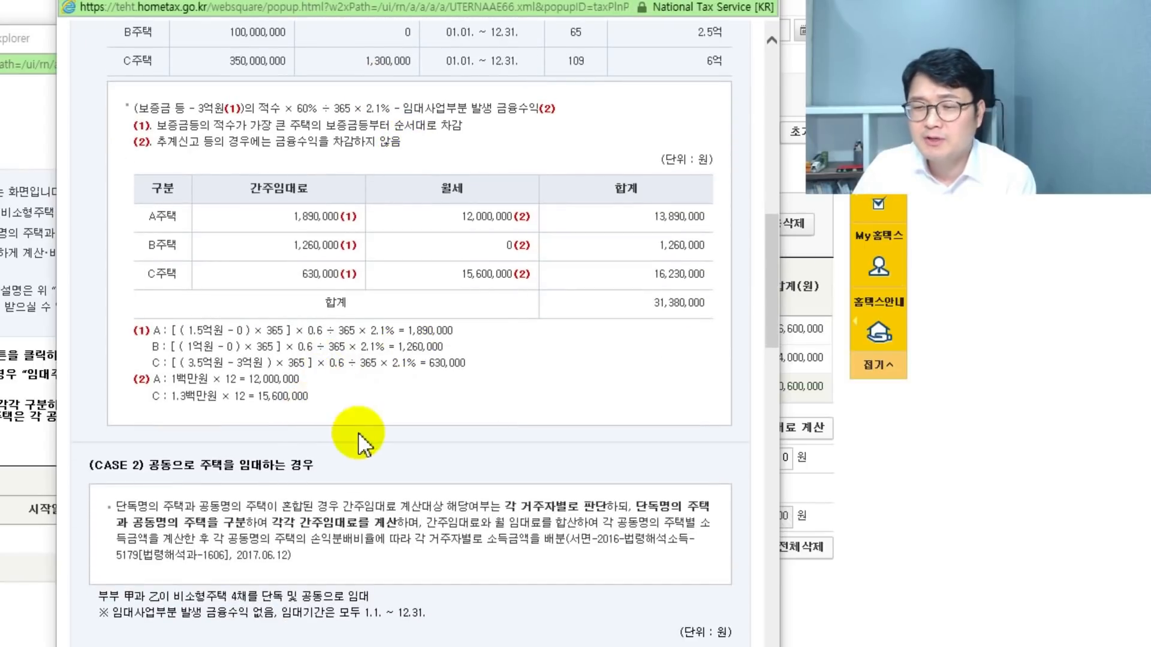
scroll(237, 369, "up", 2)
left_click_drag(229, 170, 302, 175)
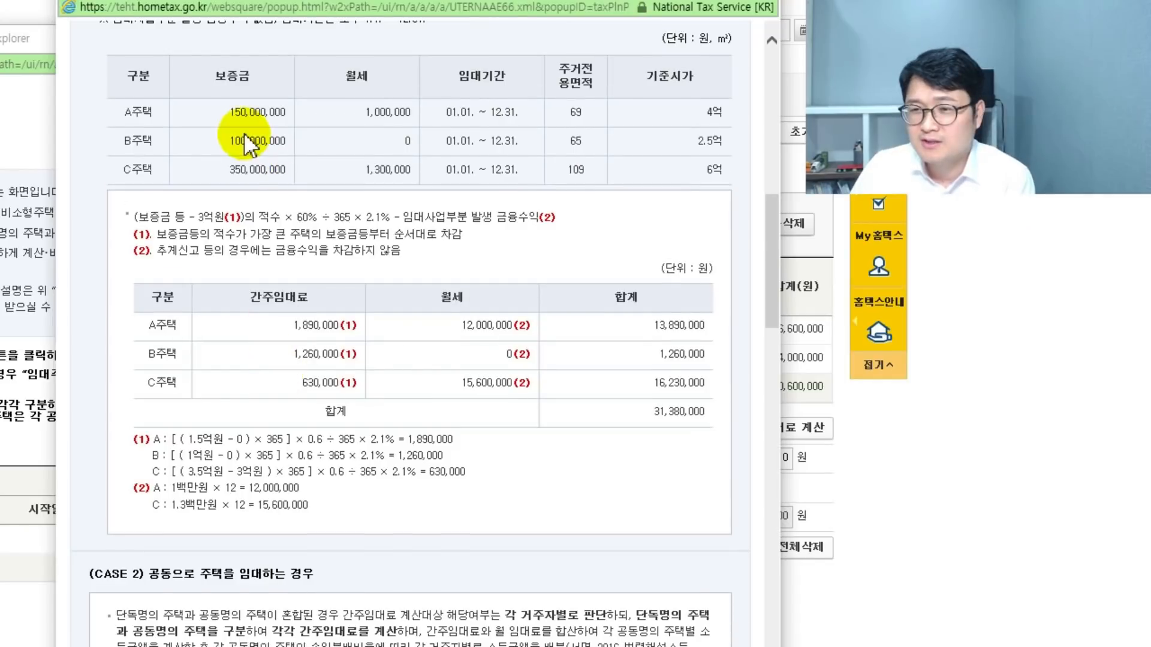
left_click_drag(230, 171, 286, 175)
left_click(286, 177)
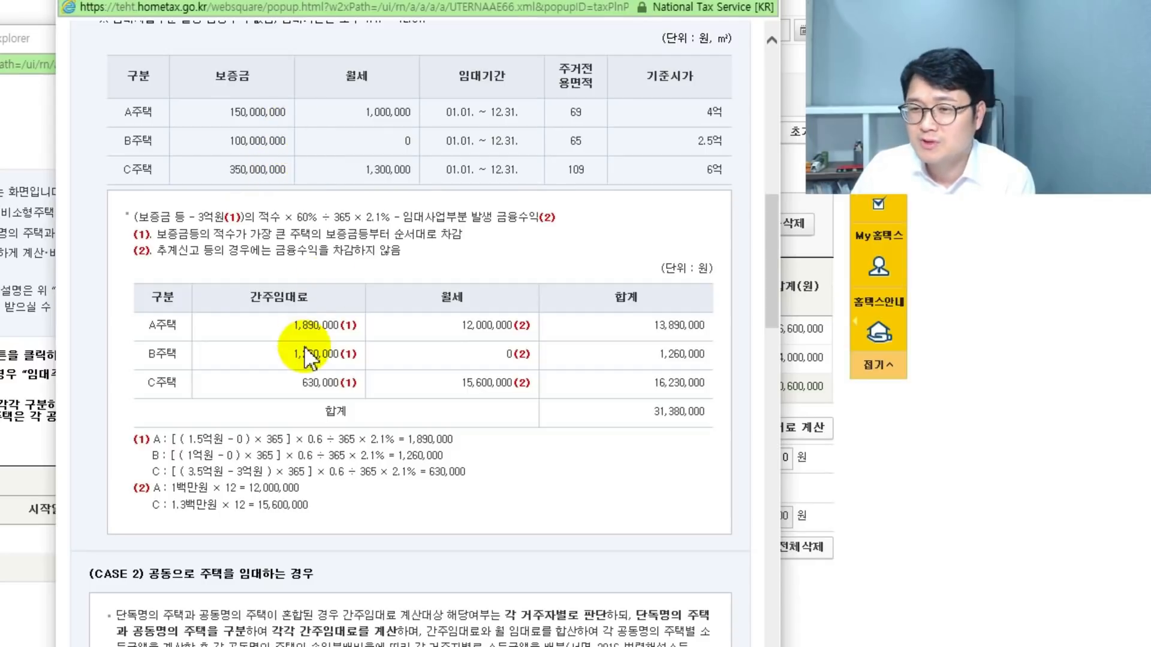
scroll(282, 359, "down", 8)
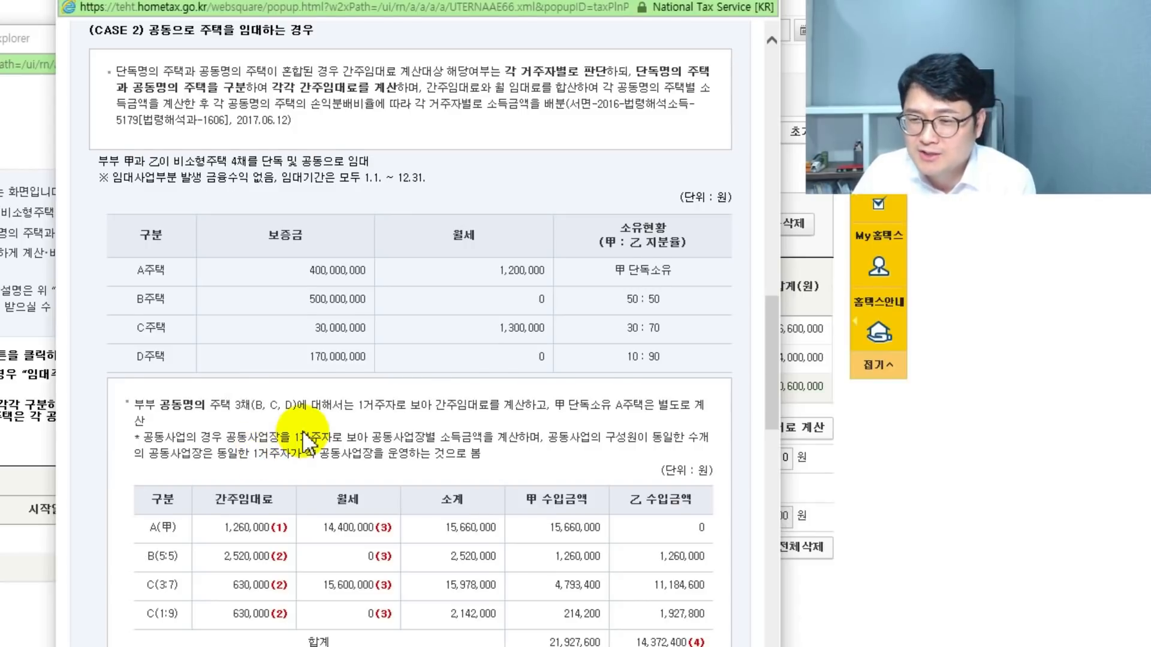
scroll(306, 443, "down", 4)
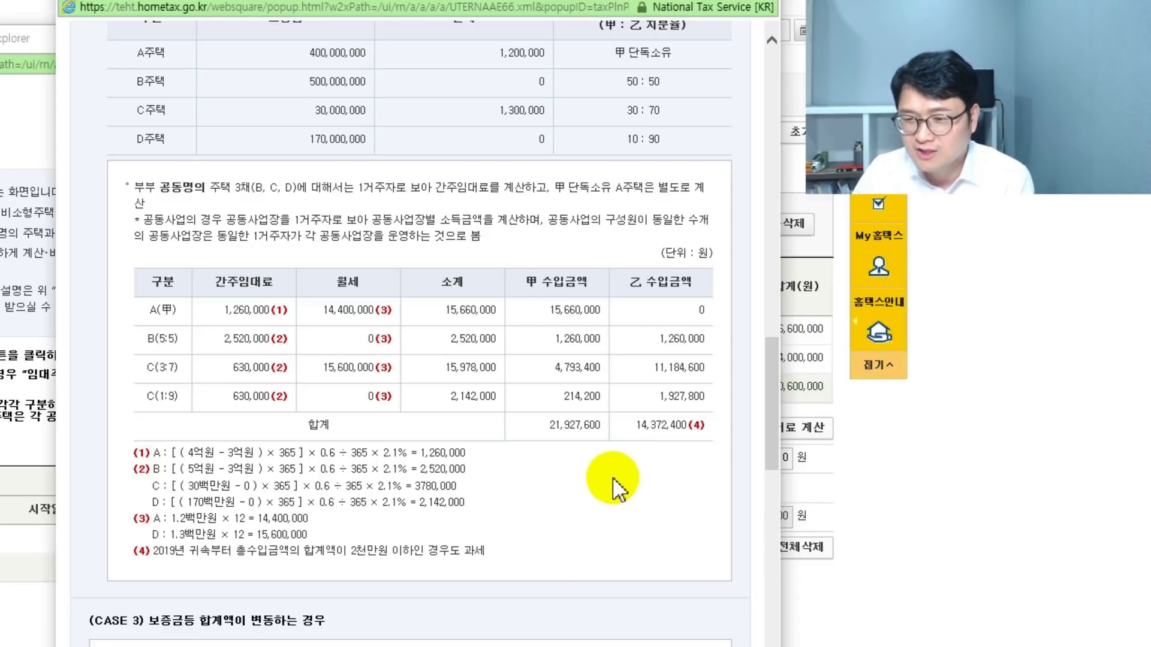
scroll(617, 479, "down", 8)
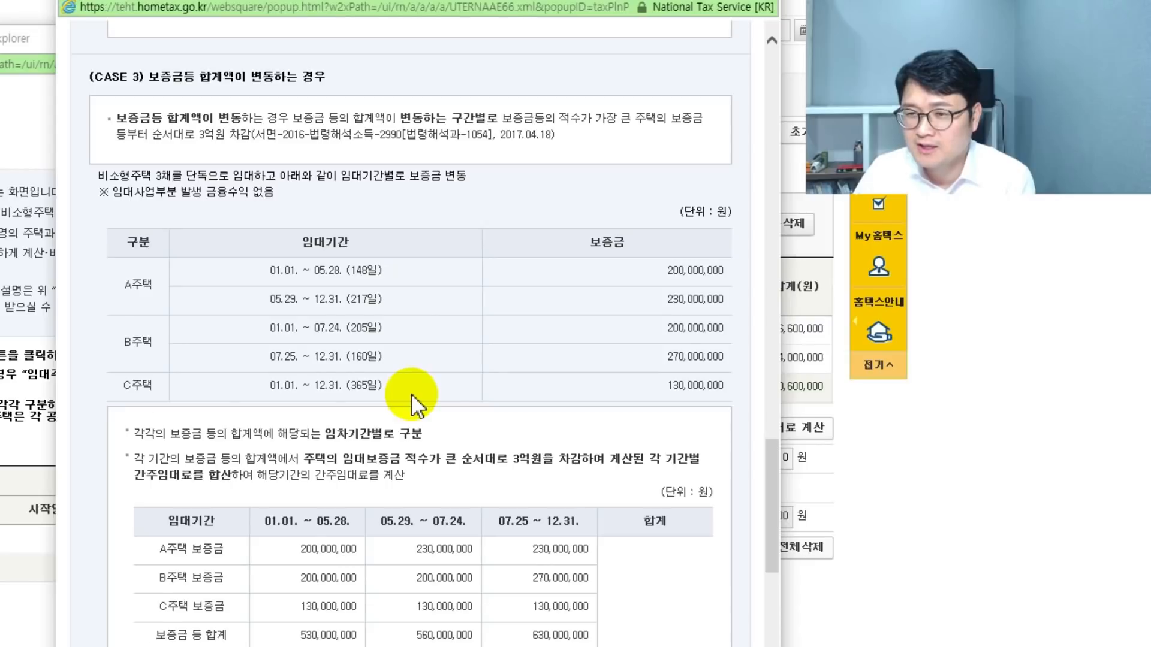
scroll(417, 407, "down", 5)
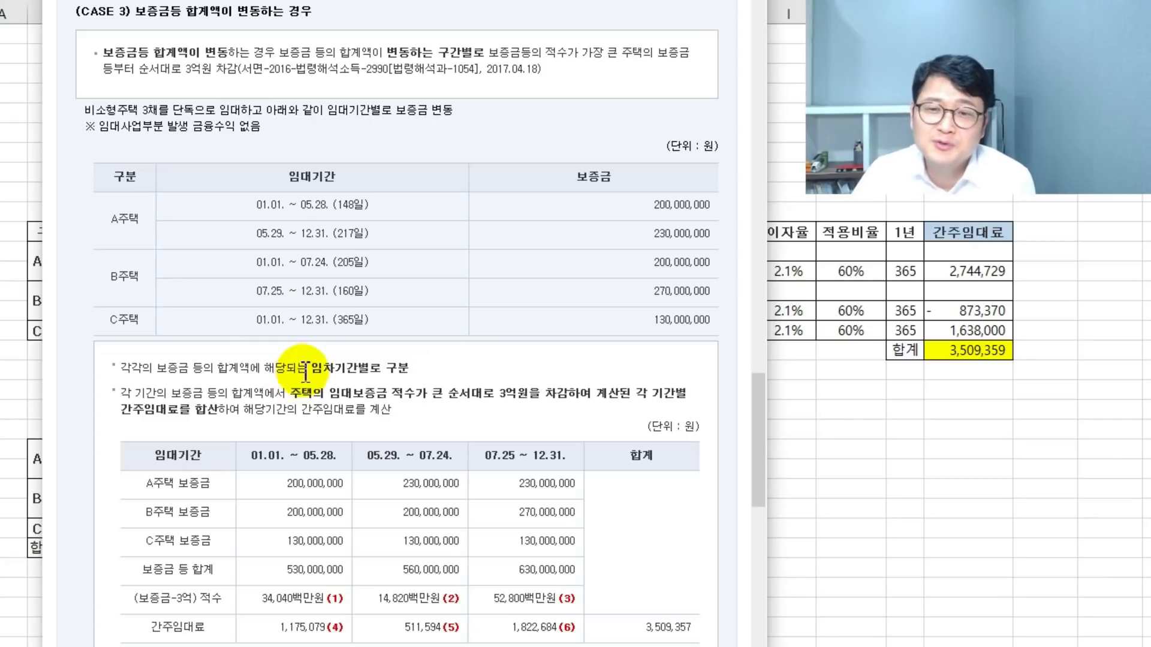
scroll(637, 463, "down", 3)
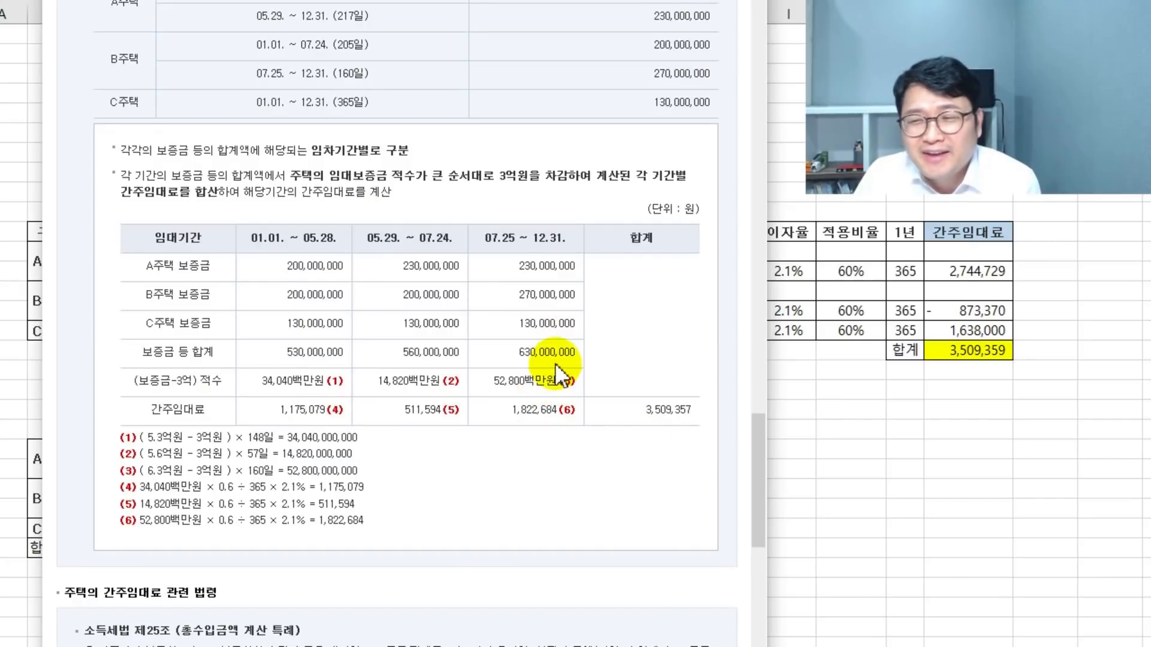
key("alt+Tab")
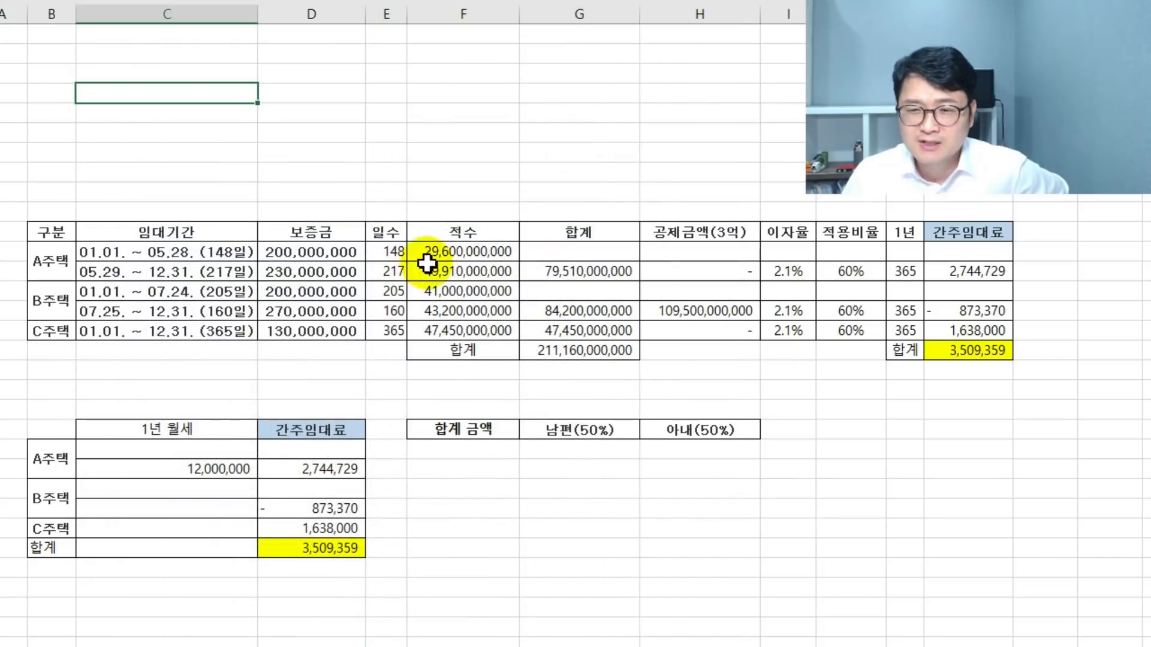
left_click(464, 202)
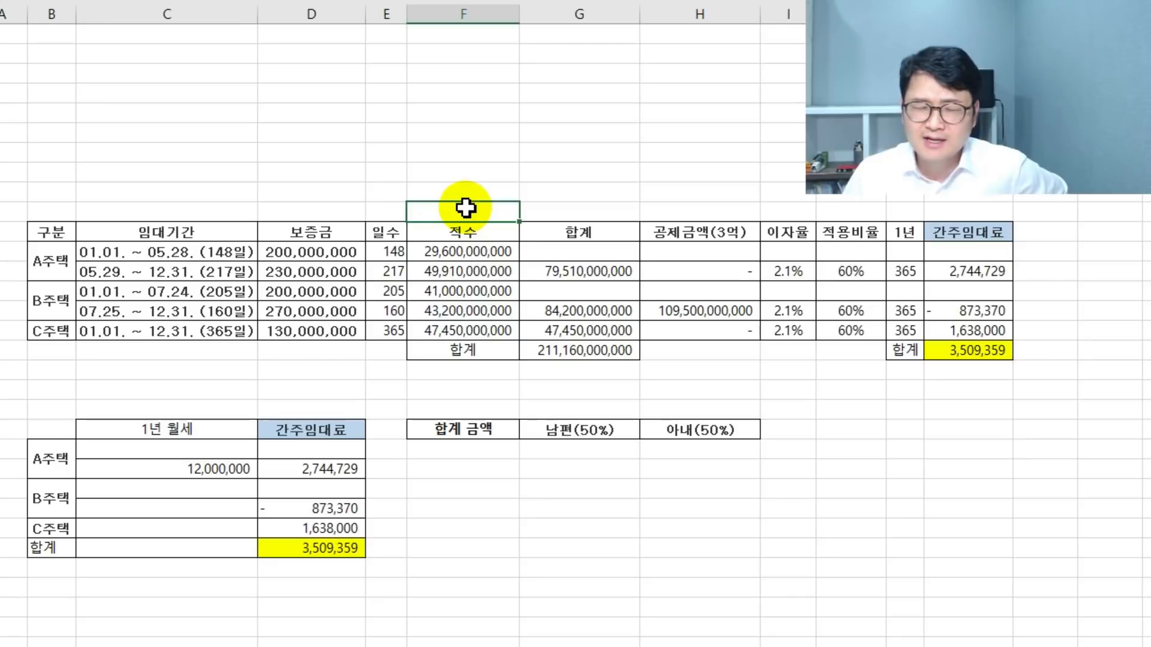
left_click(392, 257)
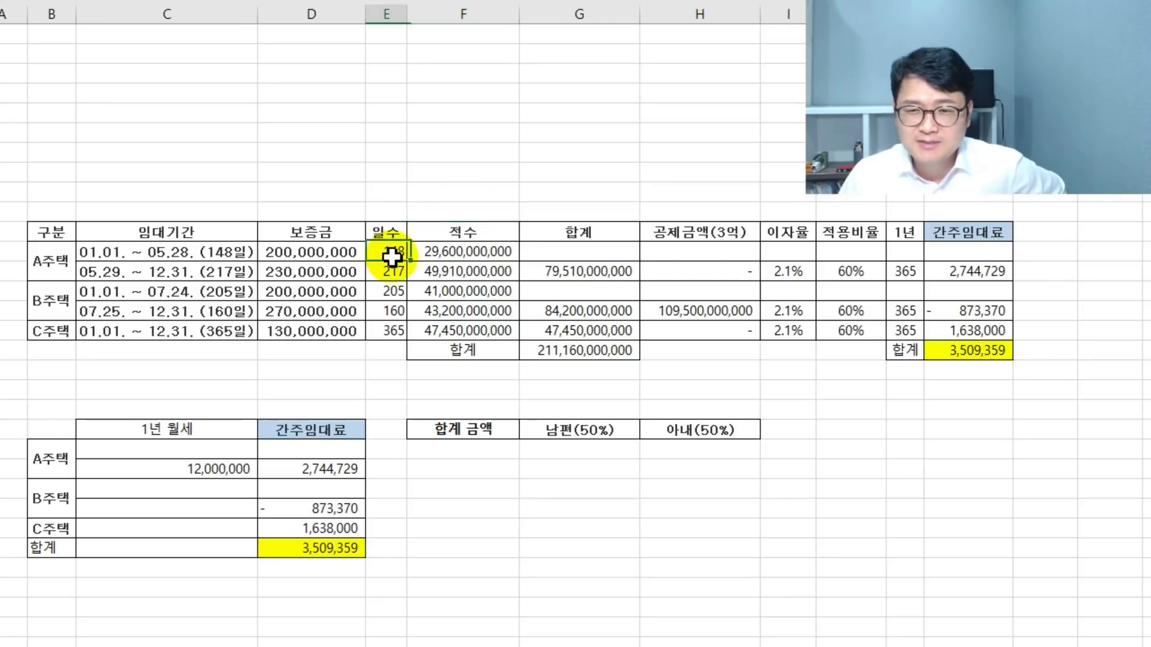
left_click(329, 259)
left_click(387, 257)
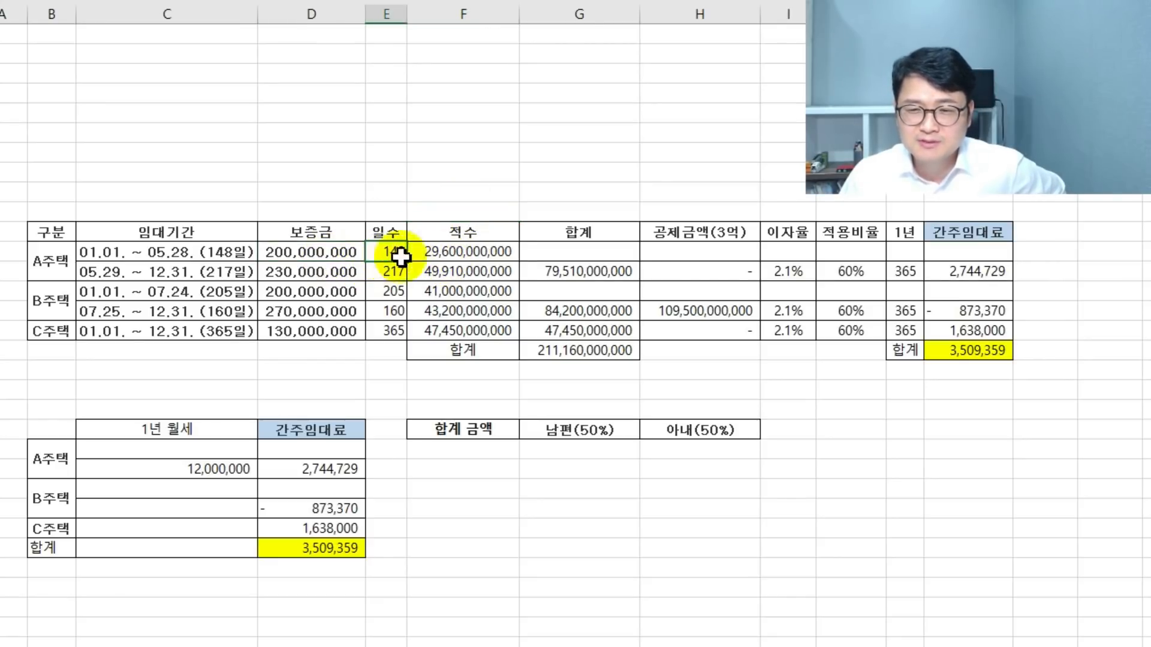
left_click(470, 251)
left_click(299, 274)
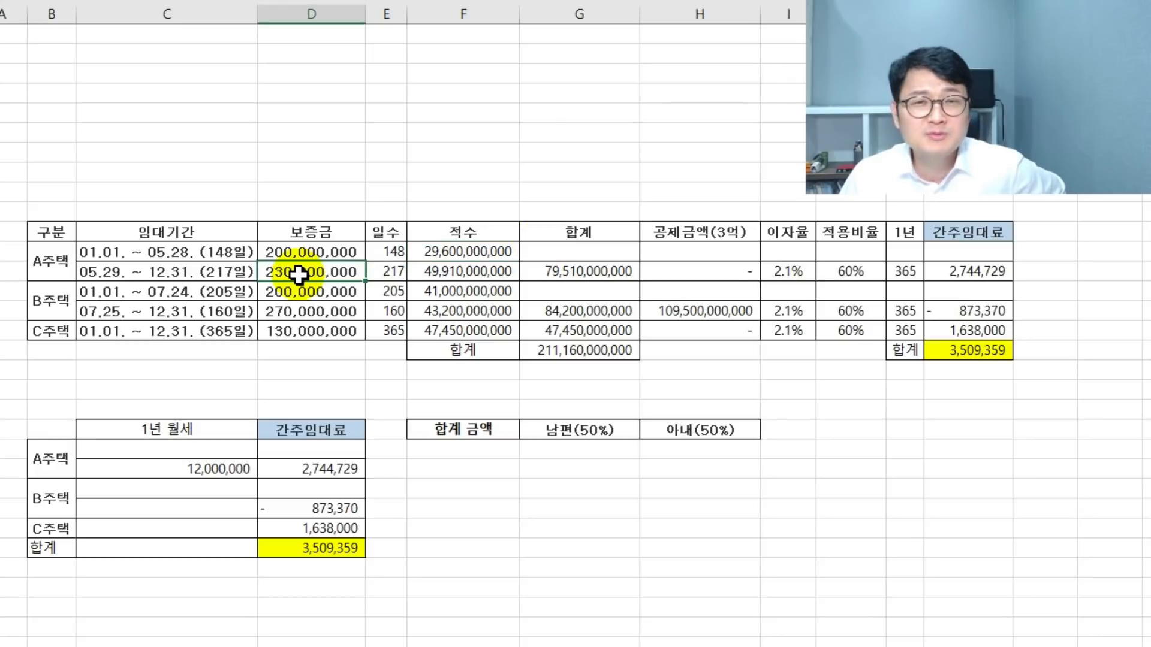
left_click(386, 273)
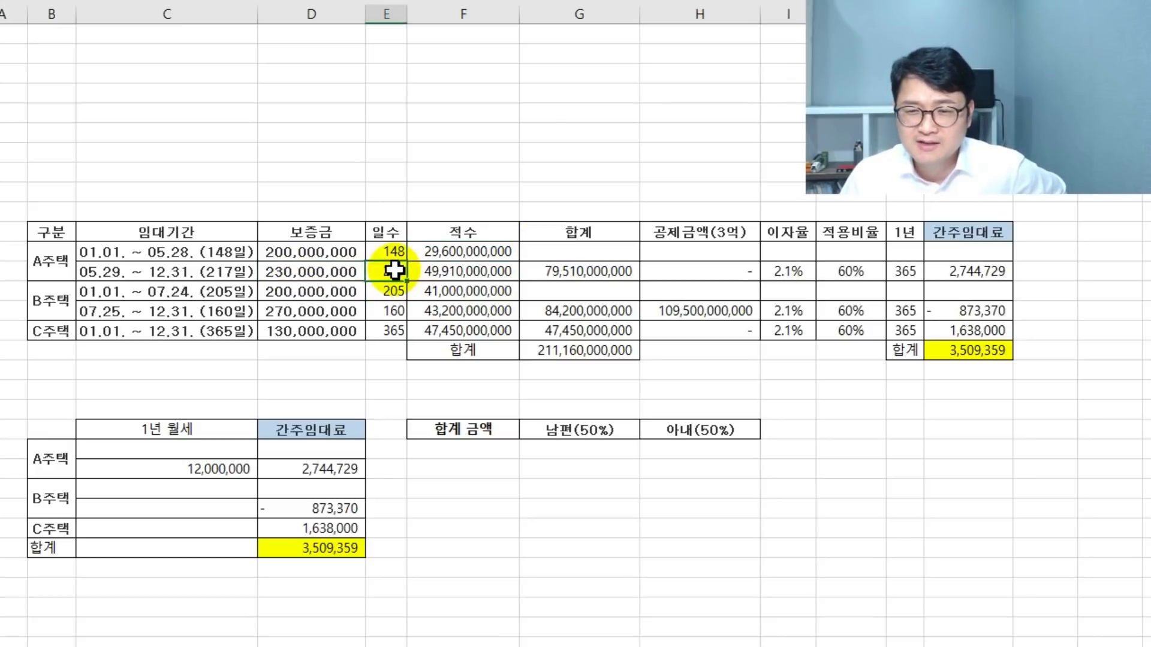
left_click(447, 269)
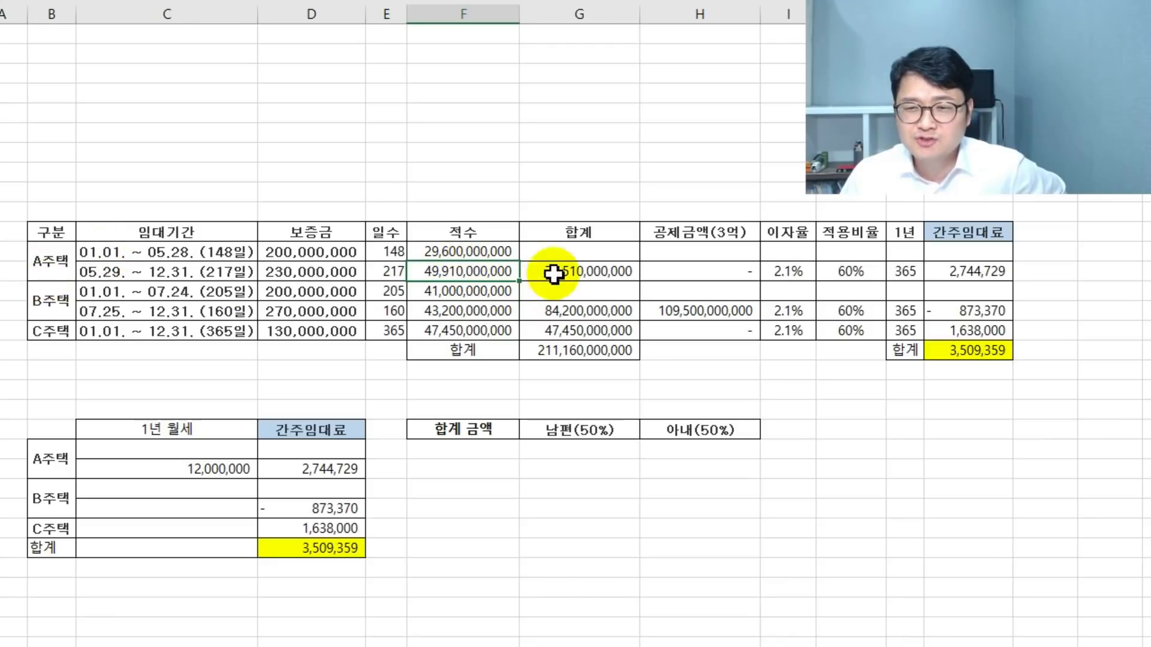
left_click(616, 271)
left_click(659, 368)
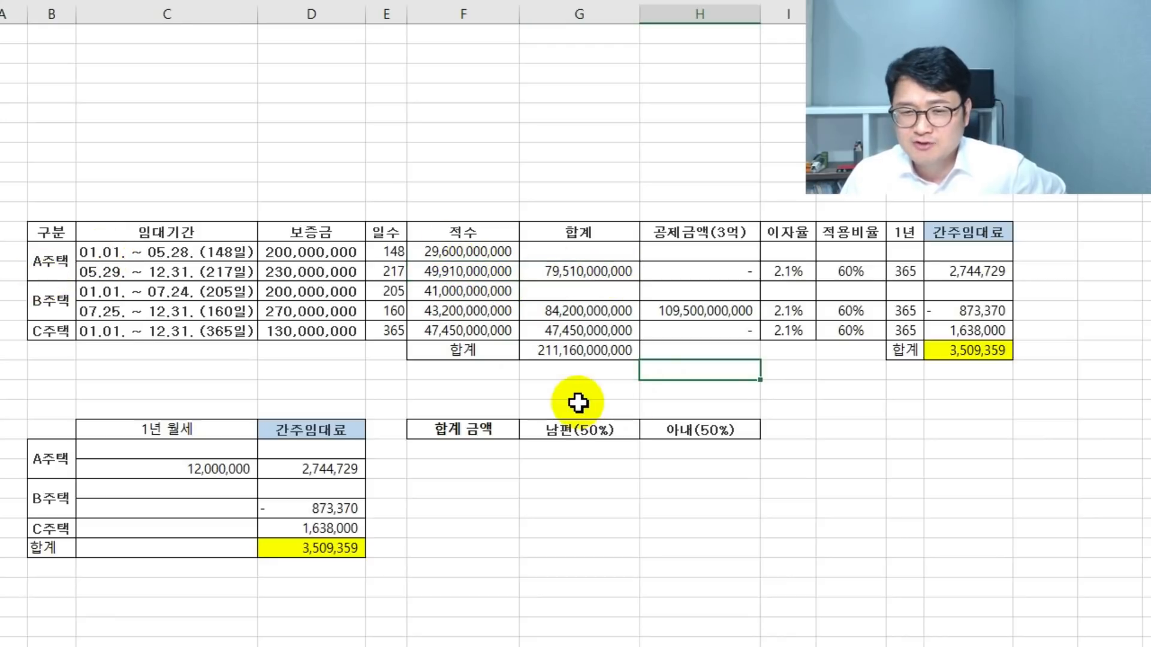
left_click(590, 351)
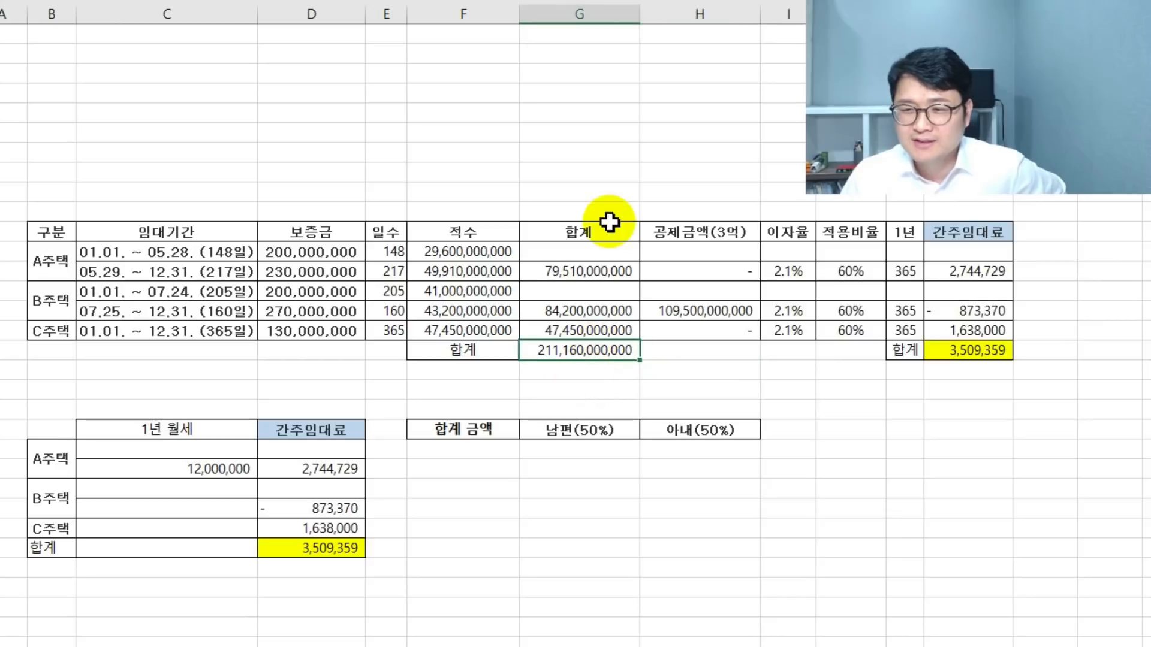
left_click(707, 240)
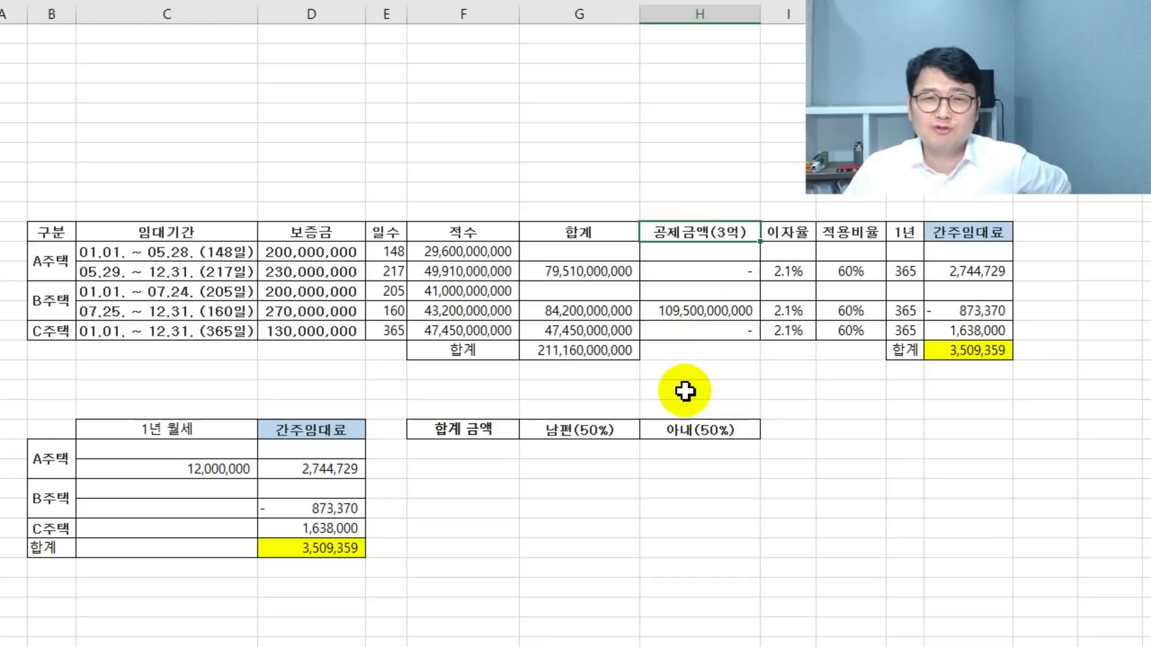
left_click(698, 311)
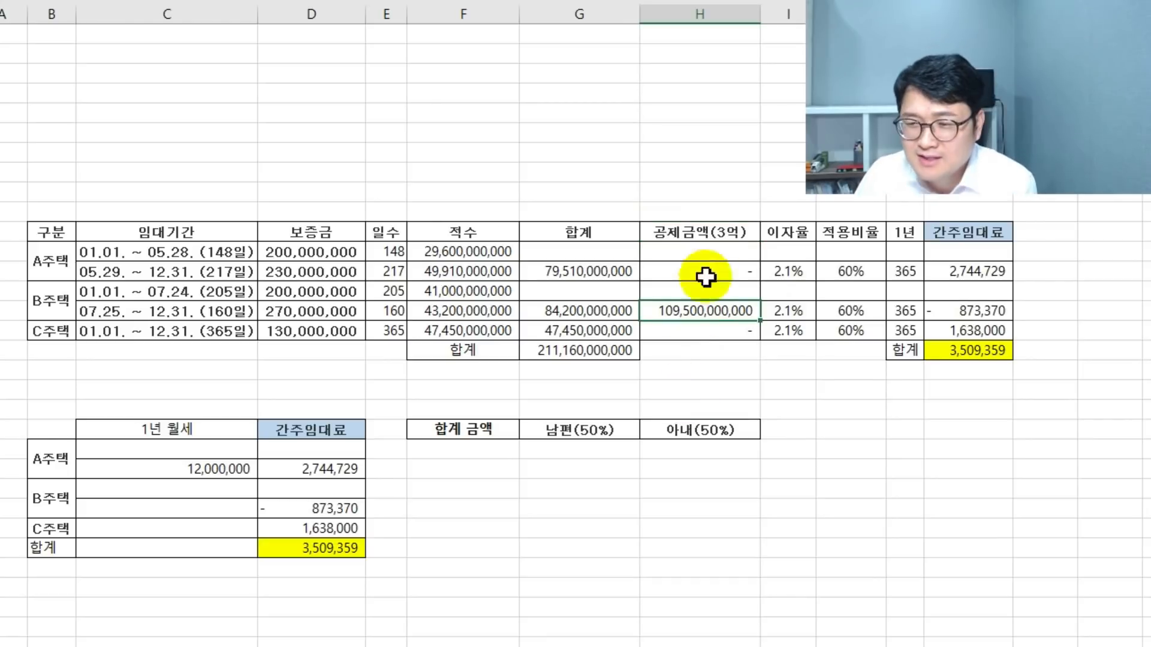
left_click(788, 330)
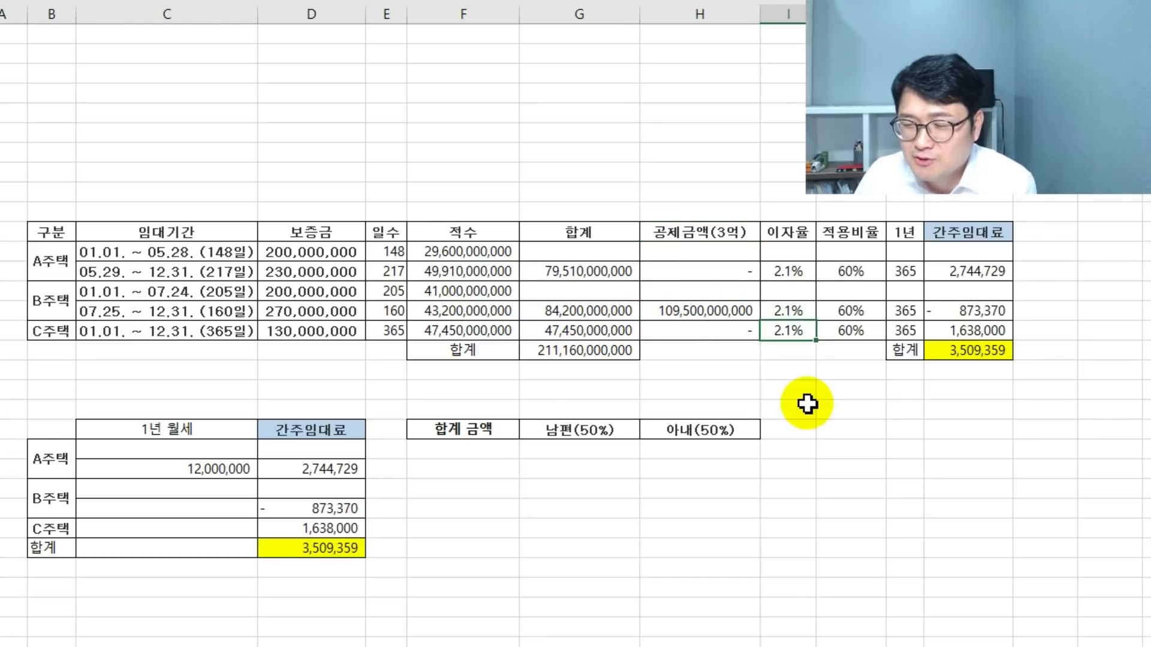
left_click(850, 273)
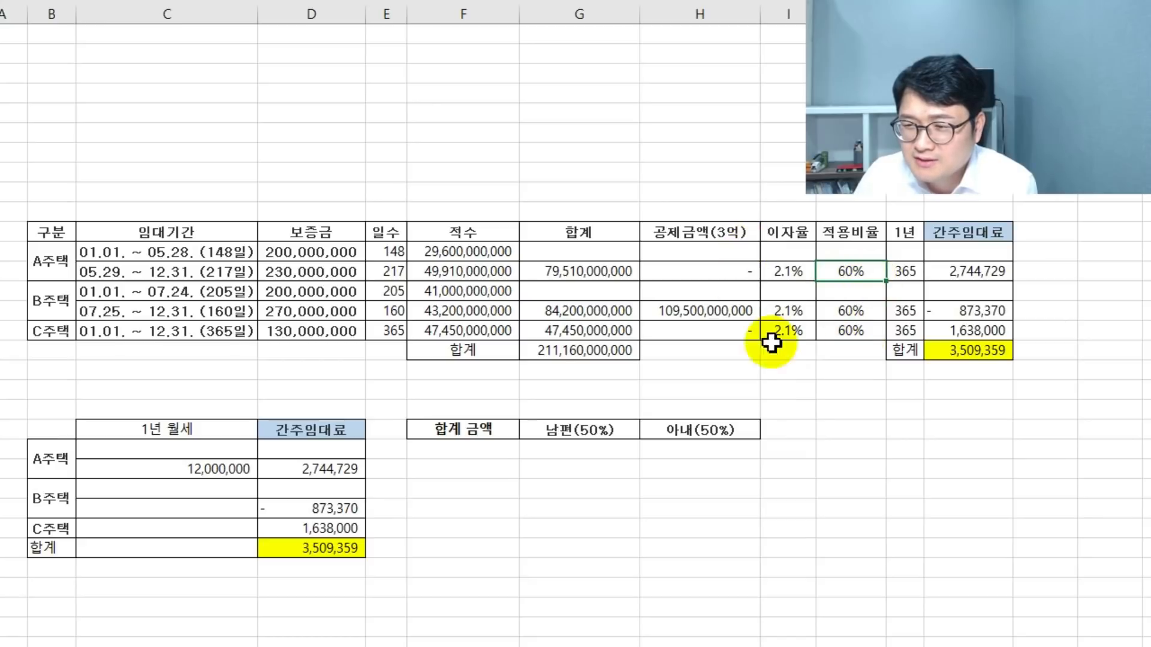
left_click(907, 270)
key("Down")
key("Down")
key("Down")
key("Down")
key("Down")
key("Down")
key("Down")
key("Down")
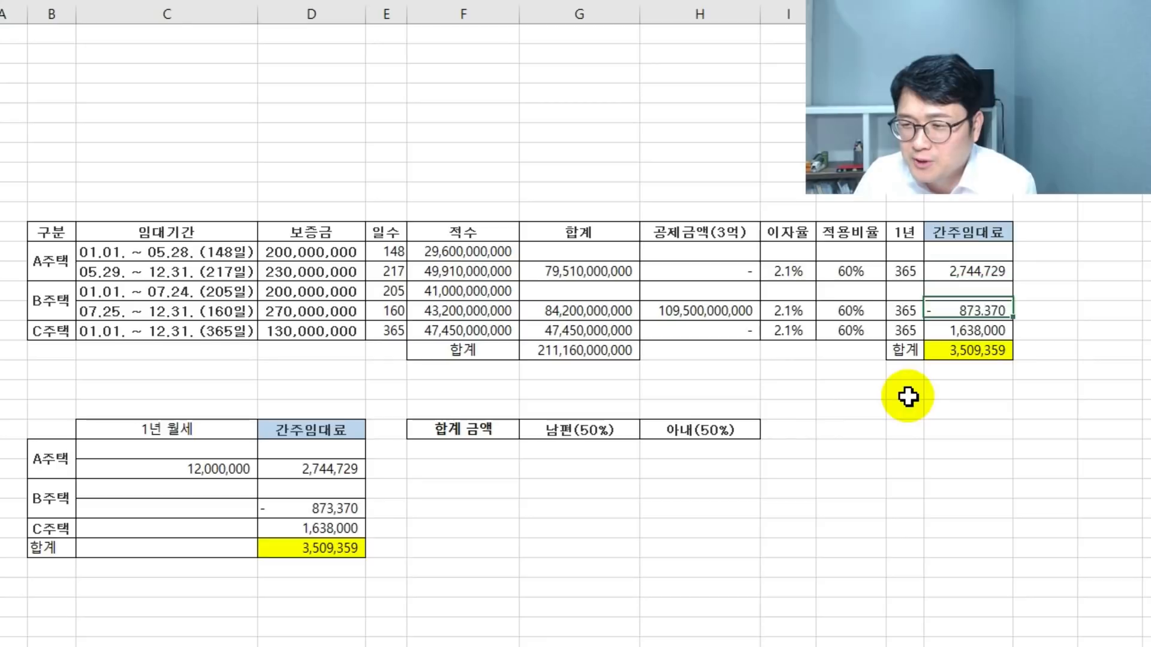
left_click(127, 408)
key("Down")
key("Down")
key("Down")
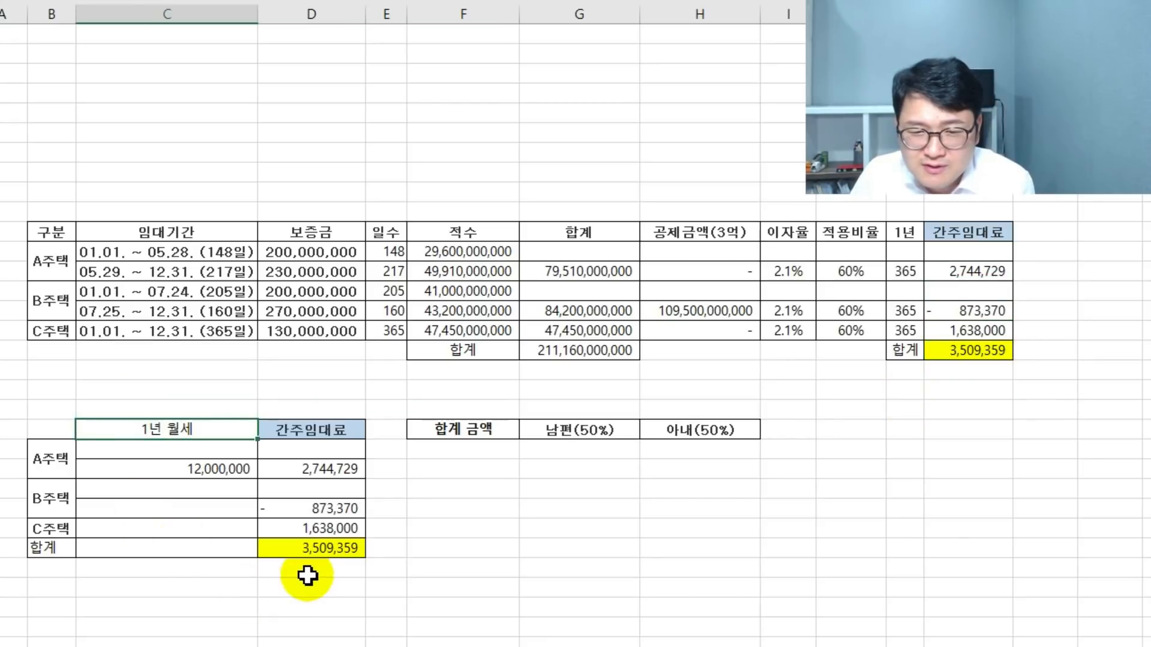
left_click(578, 469)
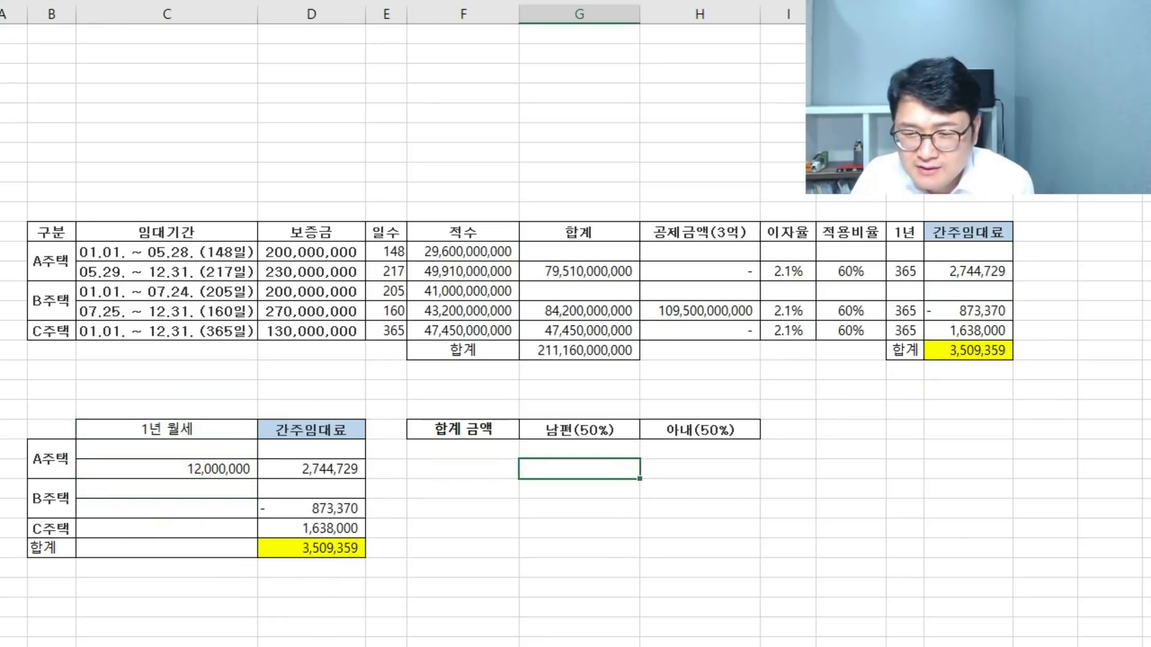
- Enter house A's rent-plus-deemed-rent total (14,744,729) and its *0.5 share formula
key("Left")
type("=")
key("Left")
key("Left")
key("Left")
type("+")
key("Left")
key("Left")
key("Return")
left_click(553, 476)
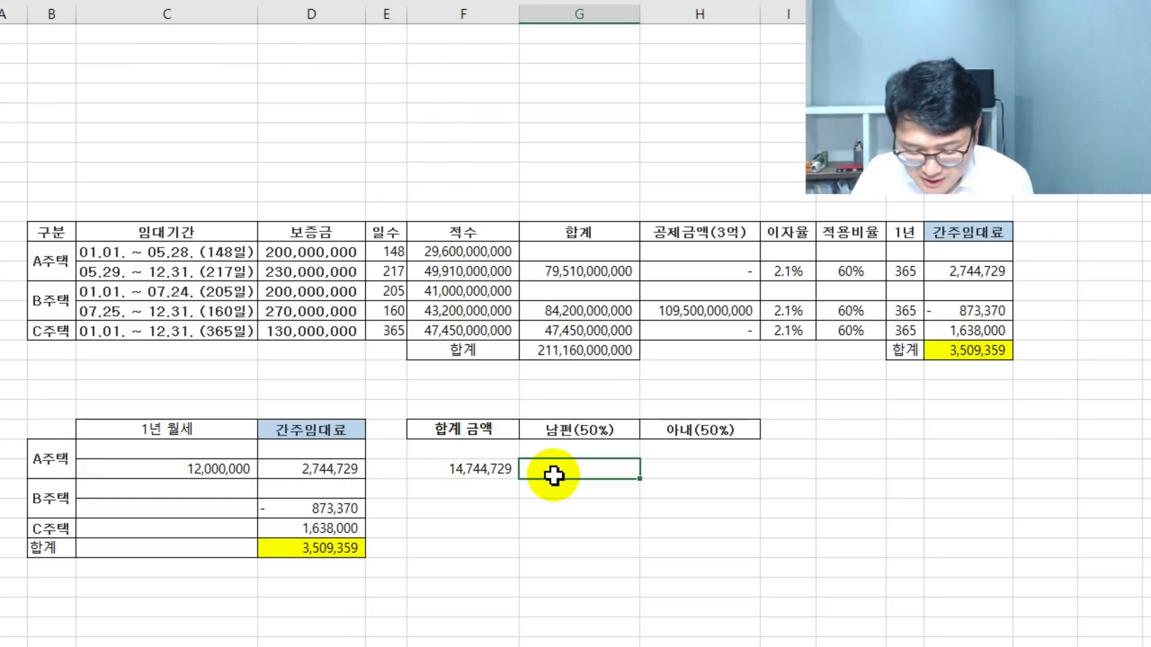
type("=")
left_click(485, 467)
type("*0.5")
key("Return")
- Copy the total and 50% share formulas down for houses B, C and the total row
left_click_drag(484, 468, 675, 472)
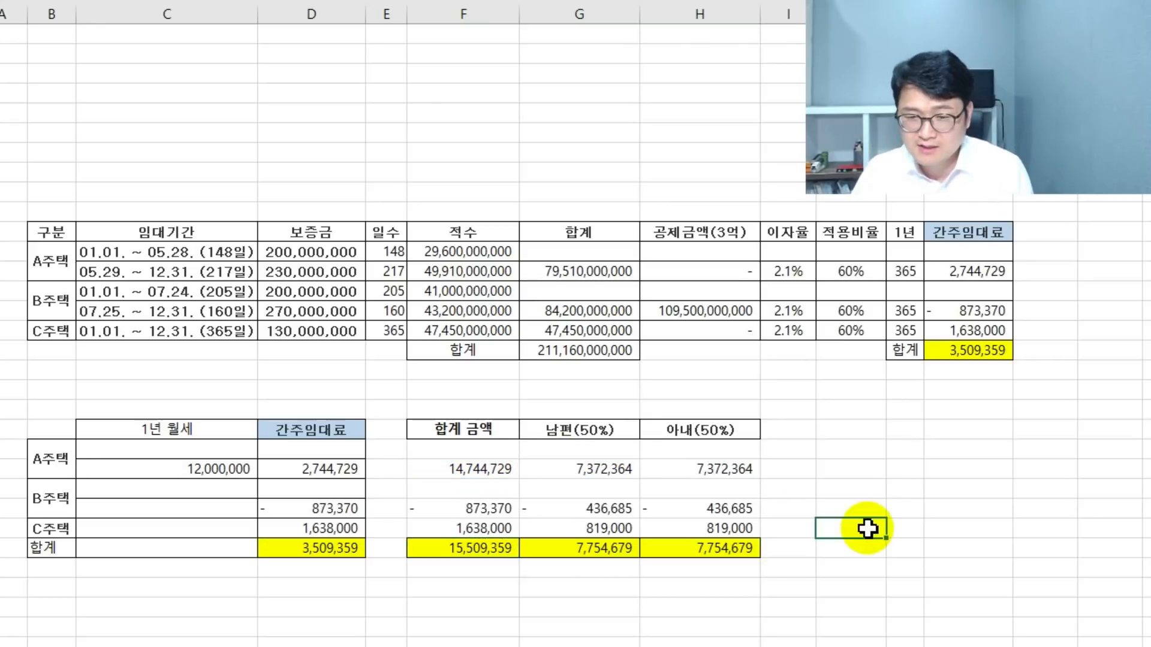
left_click(959, 359)
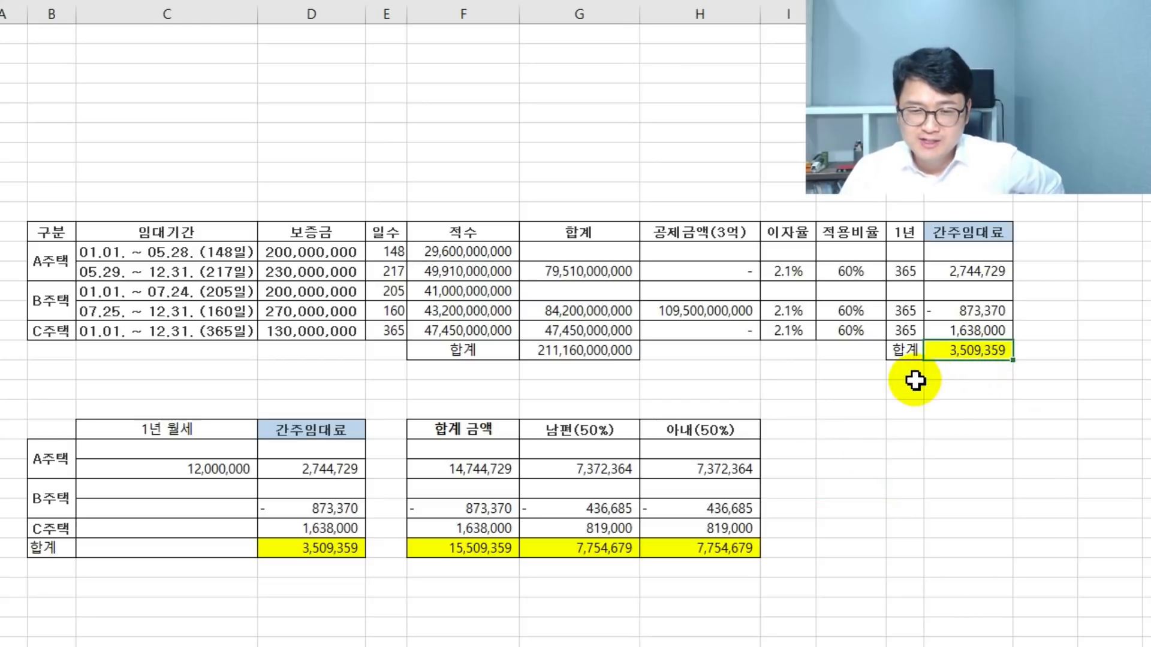
left_click(870, 487)
left_click(538, 591)
left_click(903, 591)
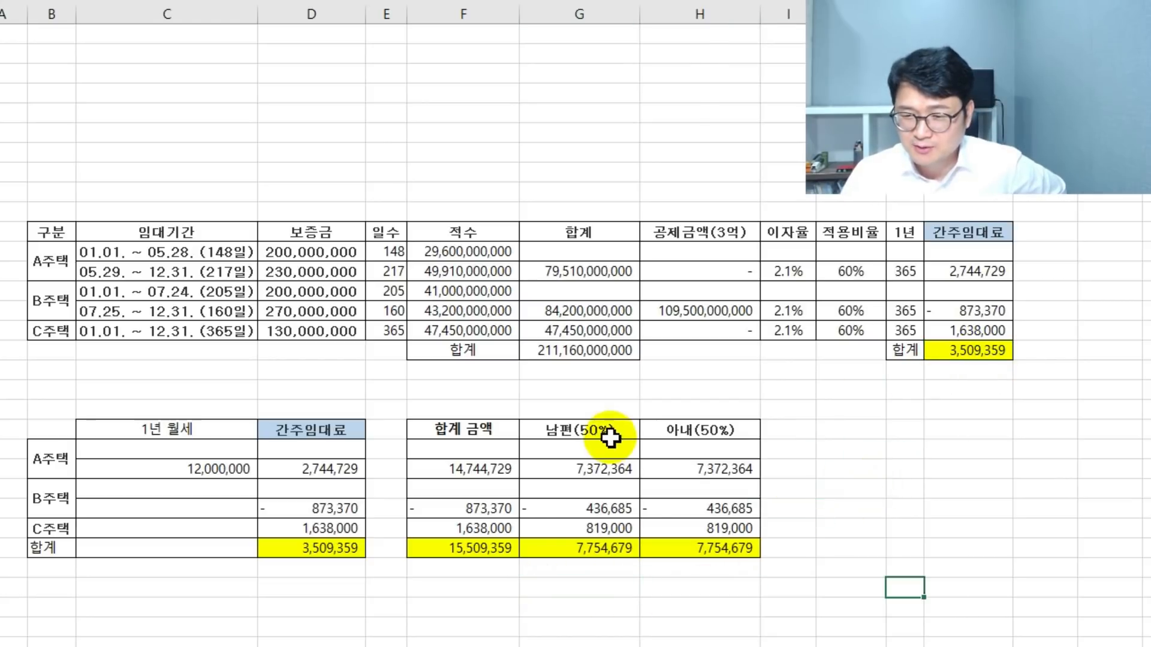
left_click_drag(609, 436, 609, 417)
left_click(789, 446)
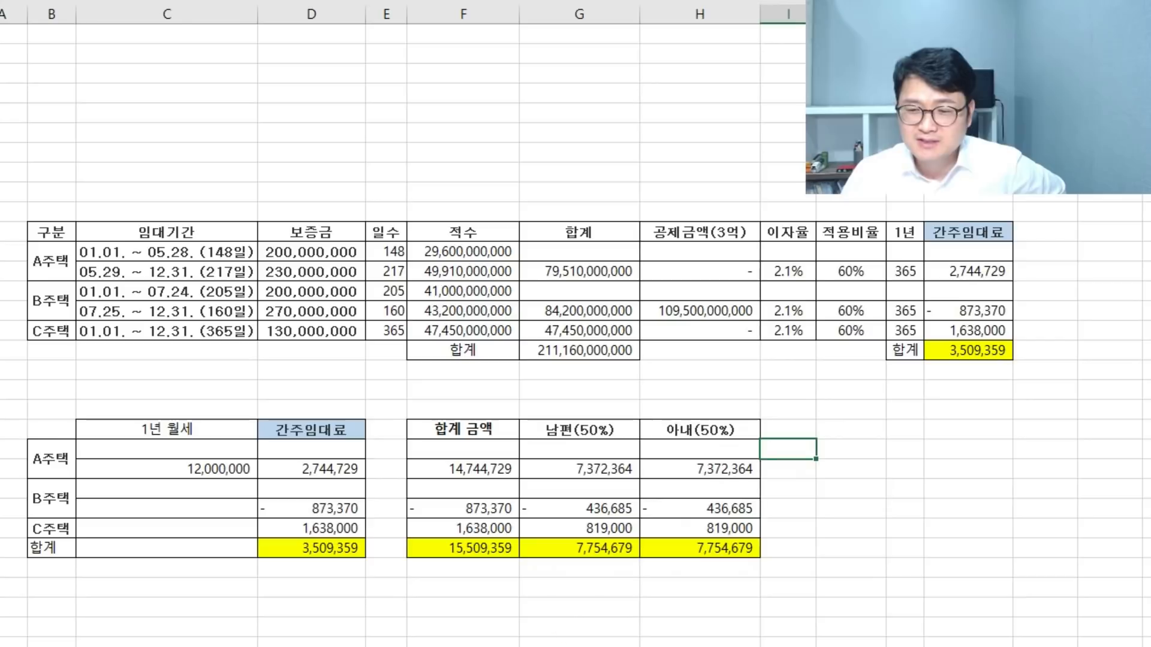
left_click(596, 587)
left_click(713, 588)
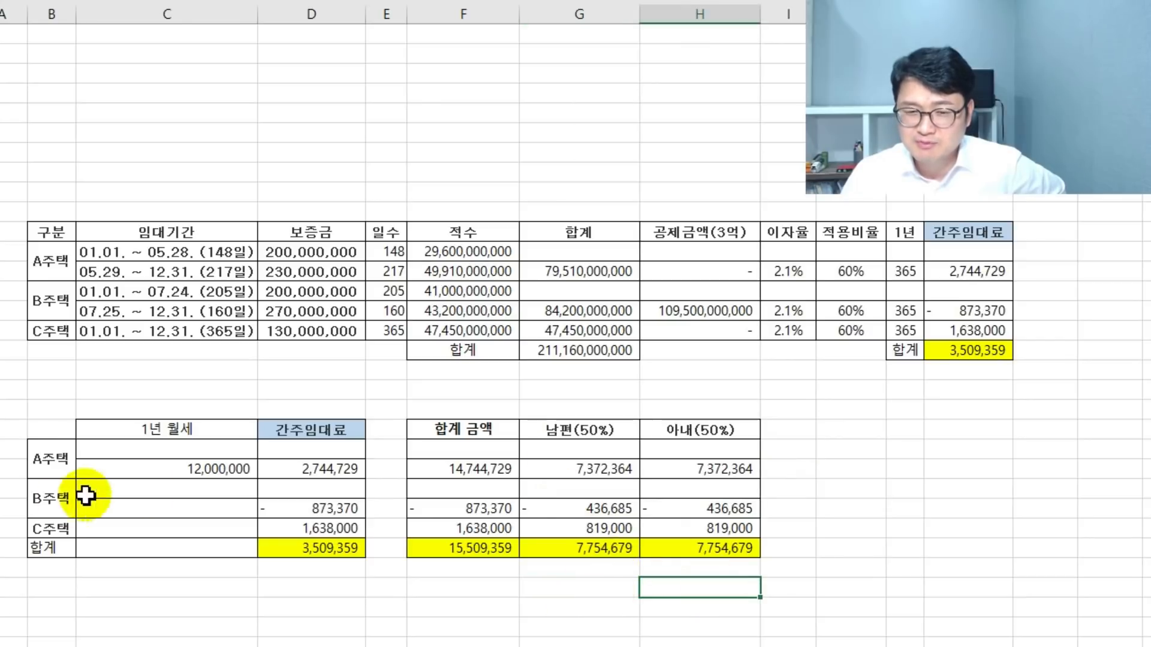
left_click(835, 526)
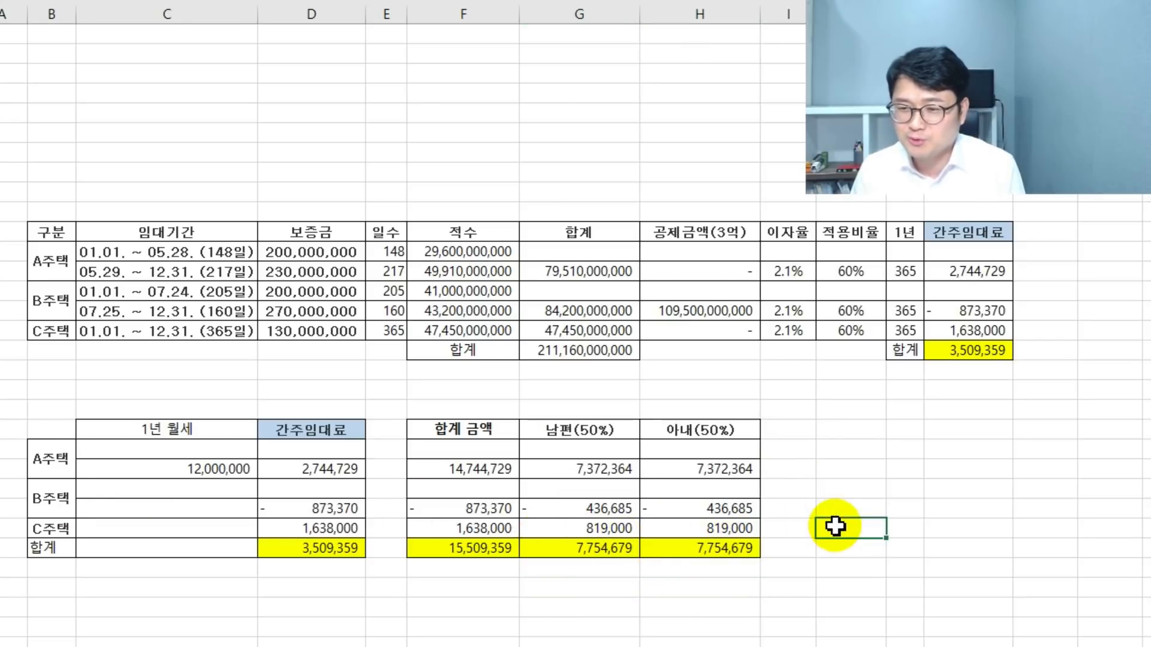
left_click(826, 541)
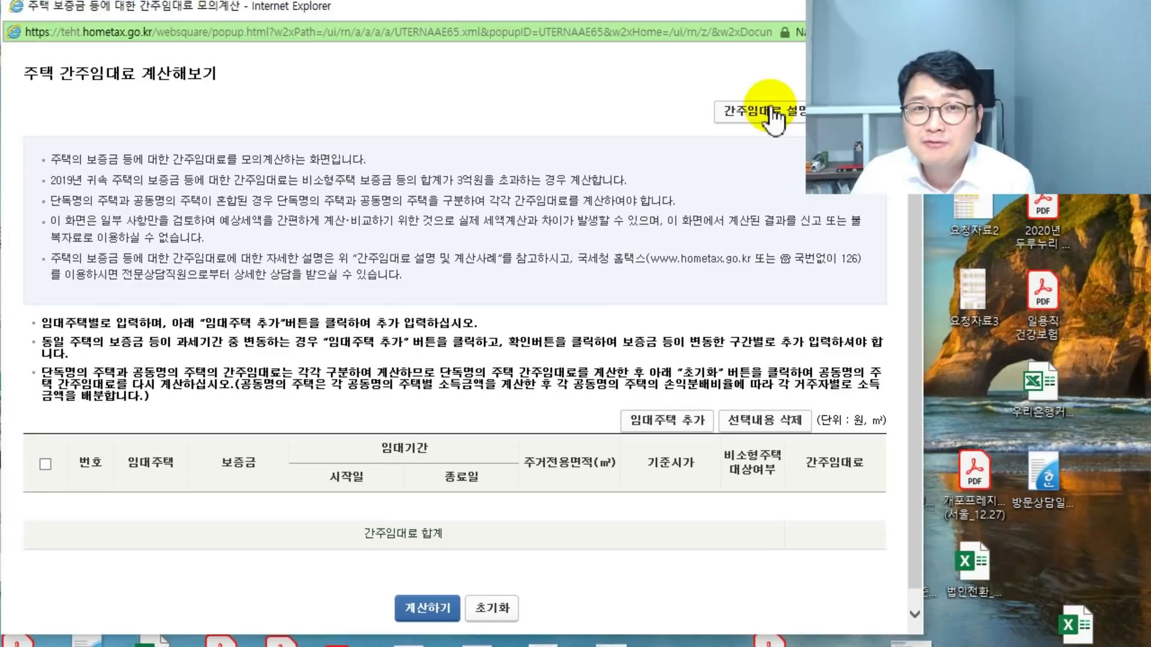
- Add a rental house with a 50,000,000 base price and 40 m² area, and calculate its deemed rent
left_click(668, 420)
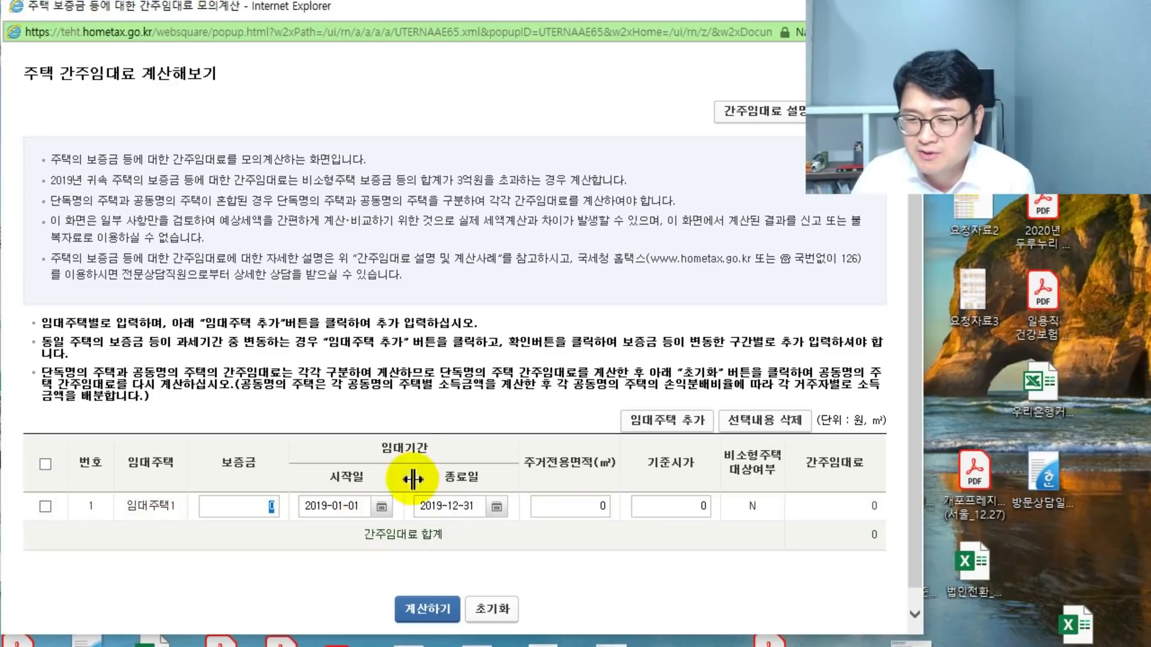
left_click(381, 506)
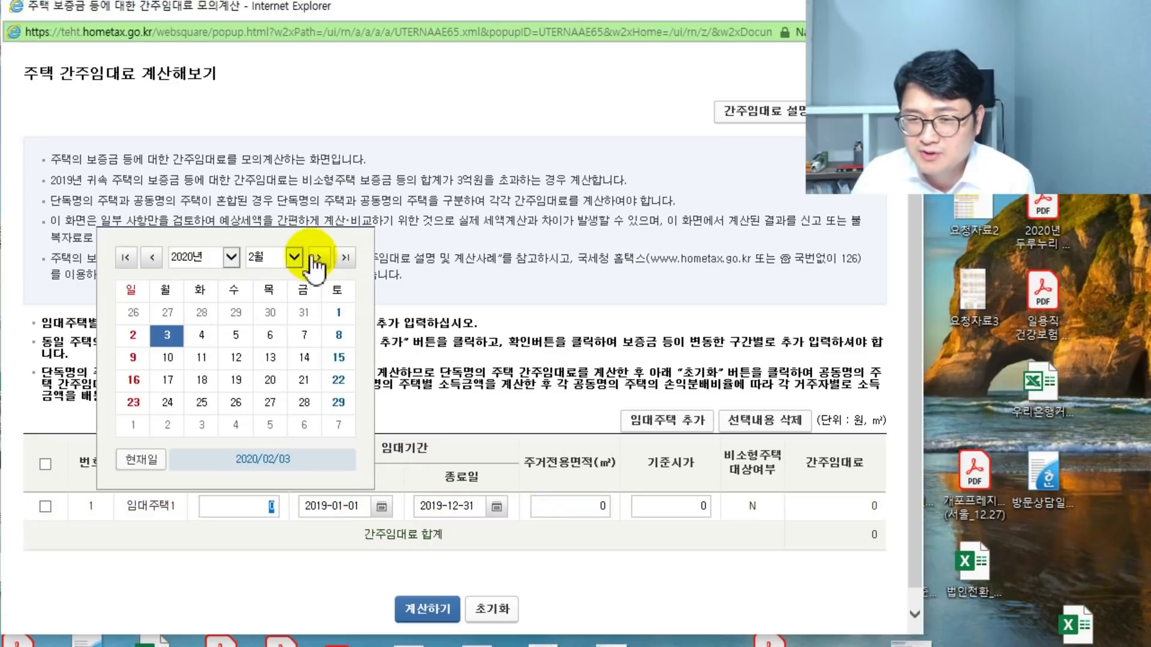
left_click(390, 287)
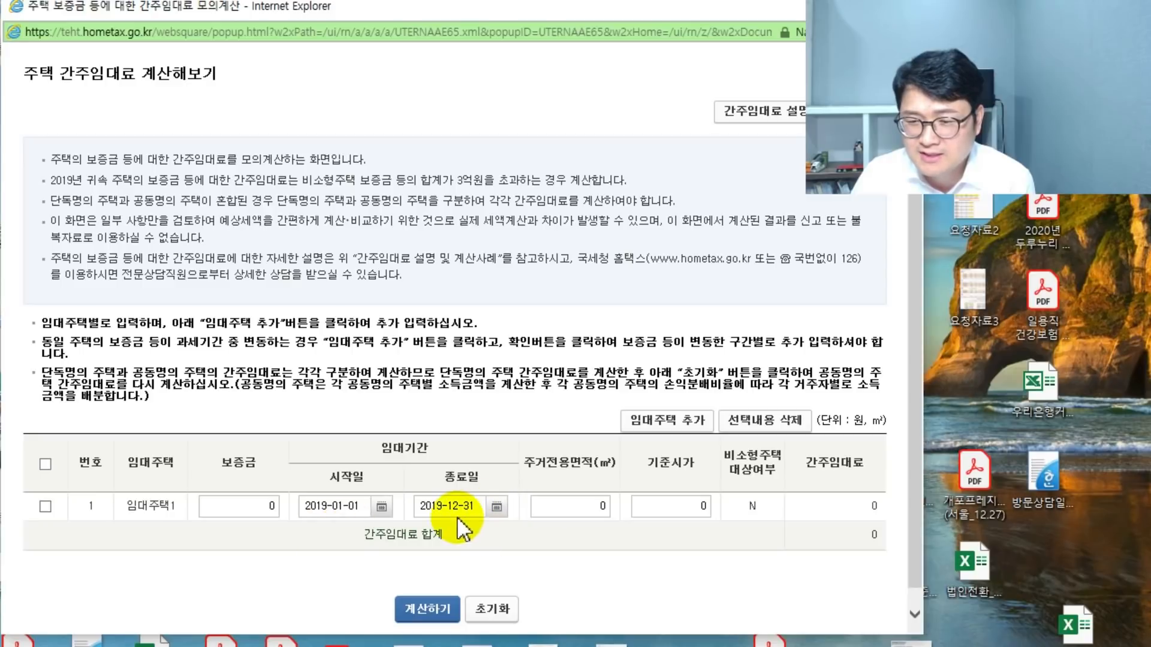
left_click(555, 508)
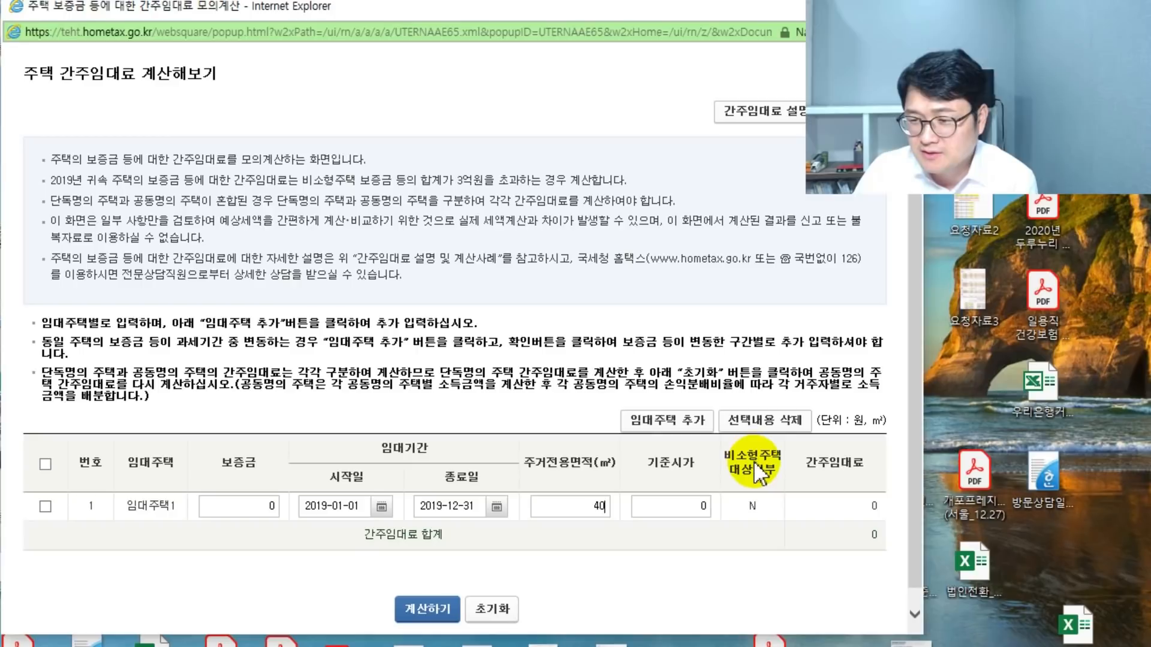
left_click(598, 505)
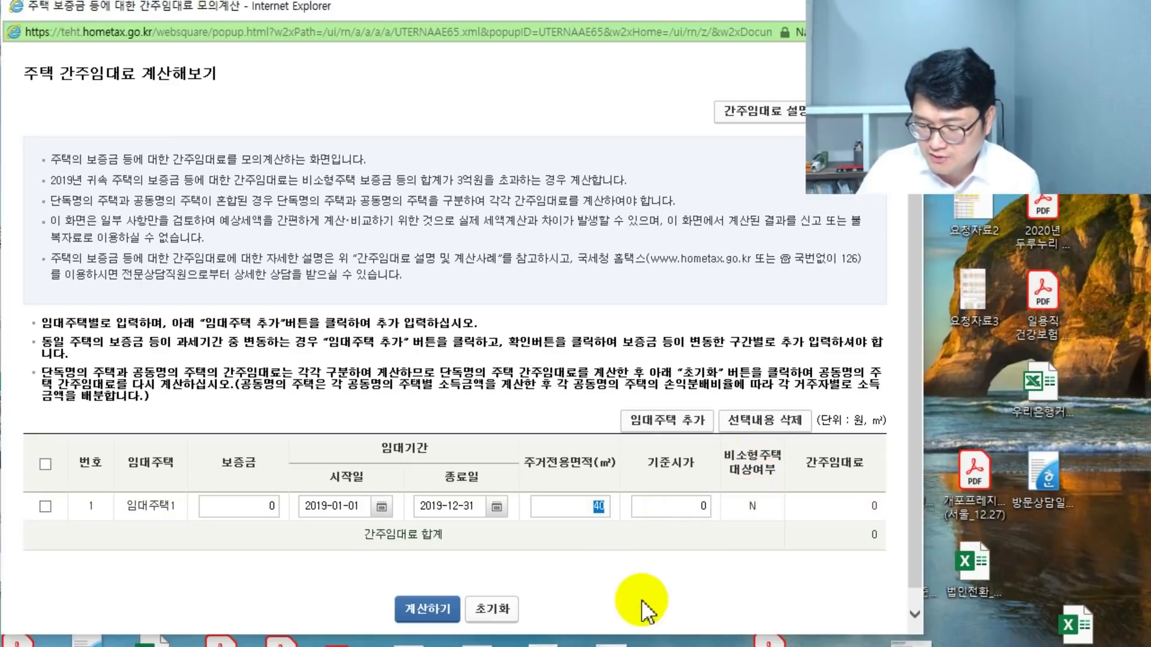
left_click(710, 506)
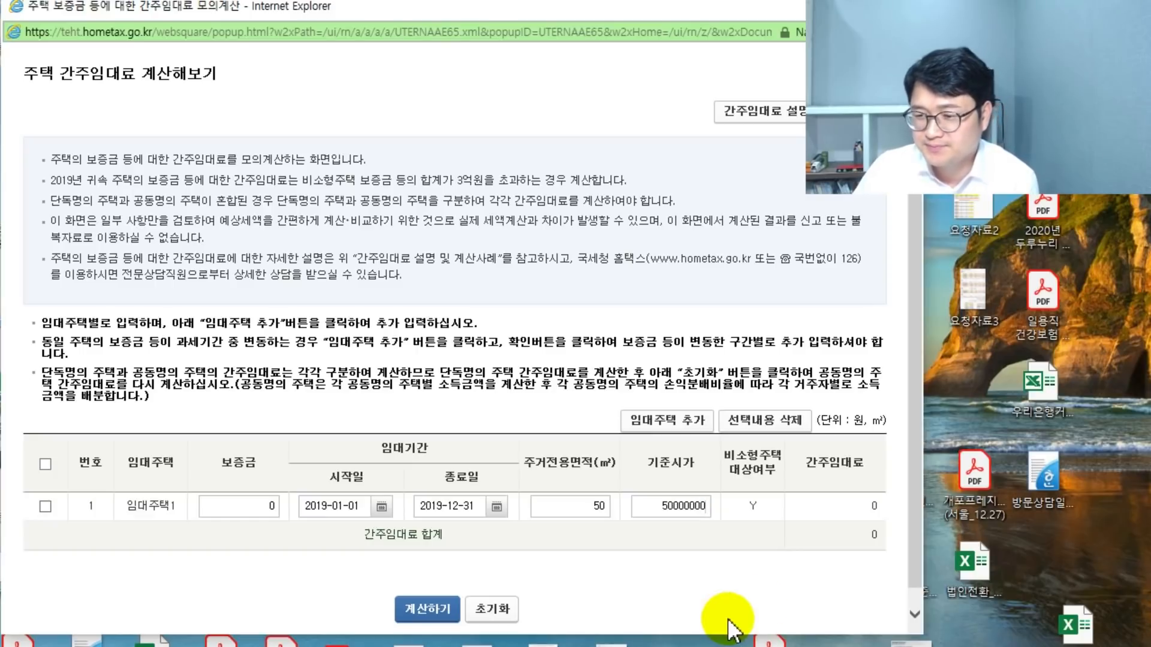
left_click(735, 578)
left_click(598, 505)
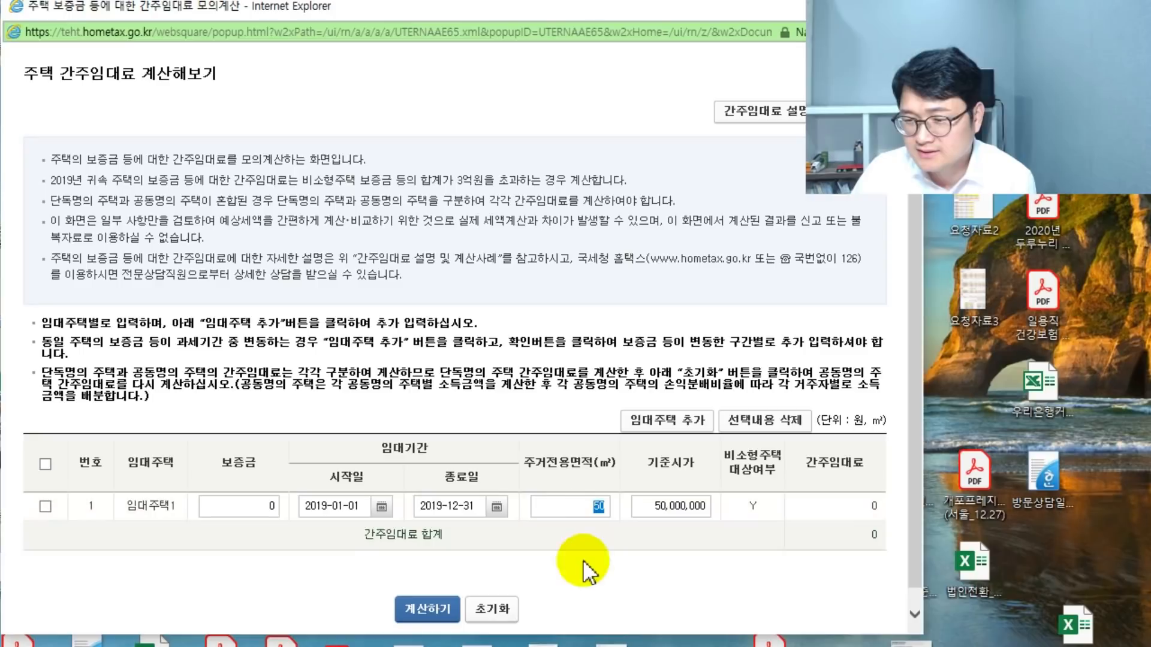
type("40")
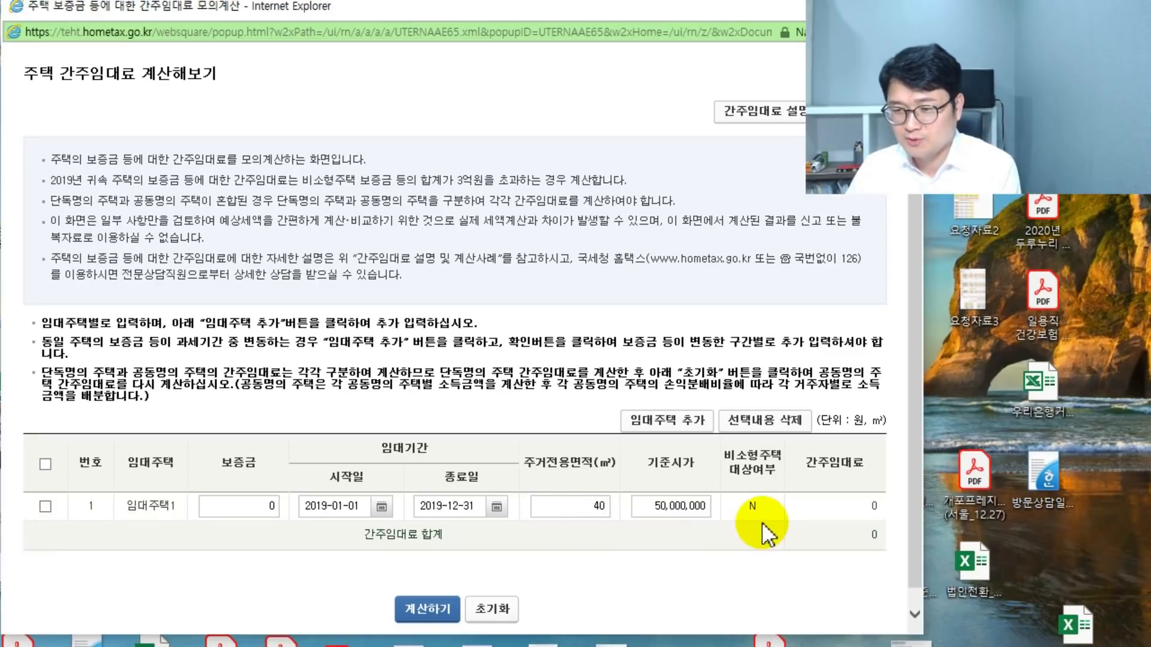
left_click(690, 509)
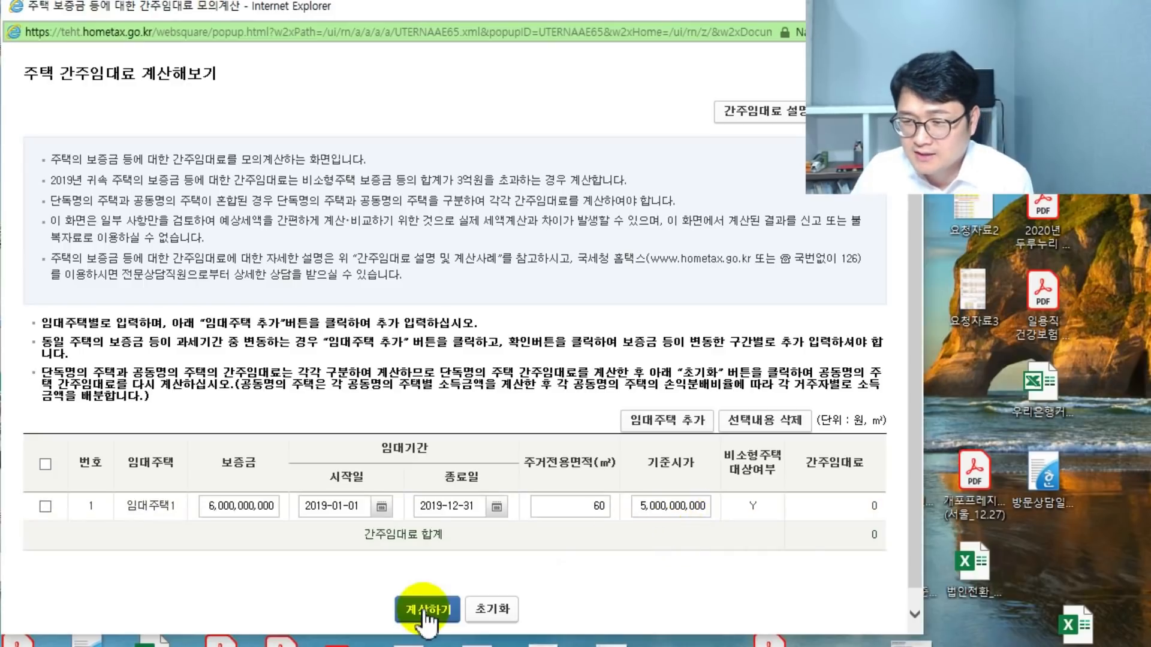
left_click(426, 610)
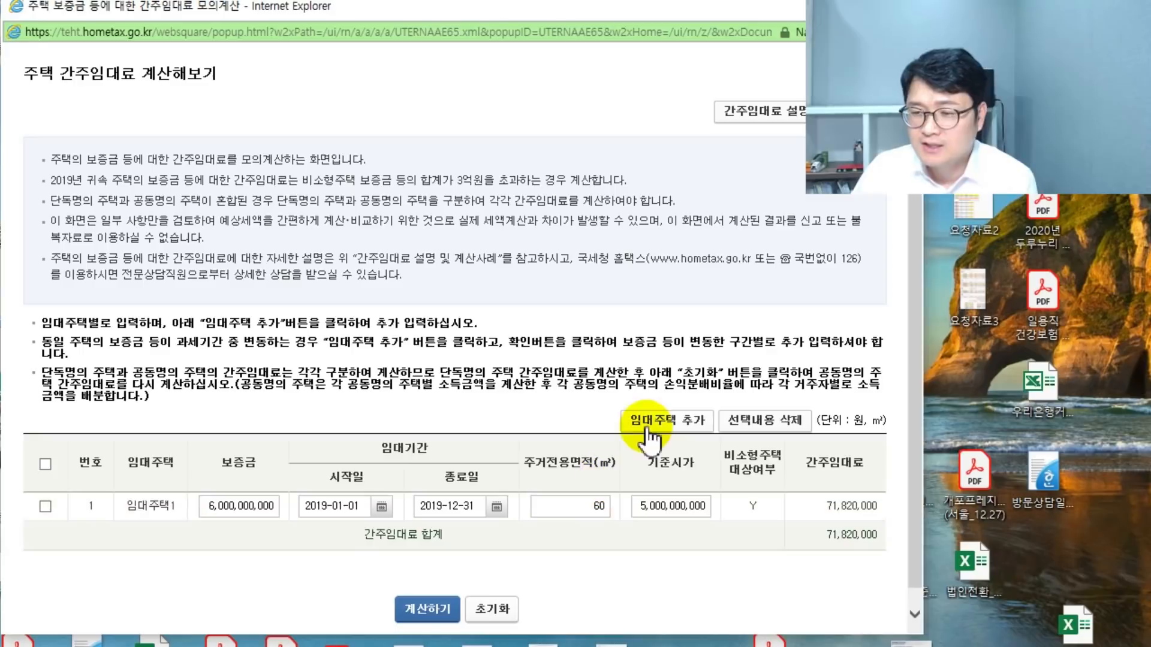
- Add three more rental house rows, then reset the calculator and confirm clearing it
left_click(653, 421)
left_click(653, 422)
left_click(653, 421)
left_click(653, 421)
left_click(654, 421)
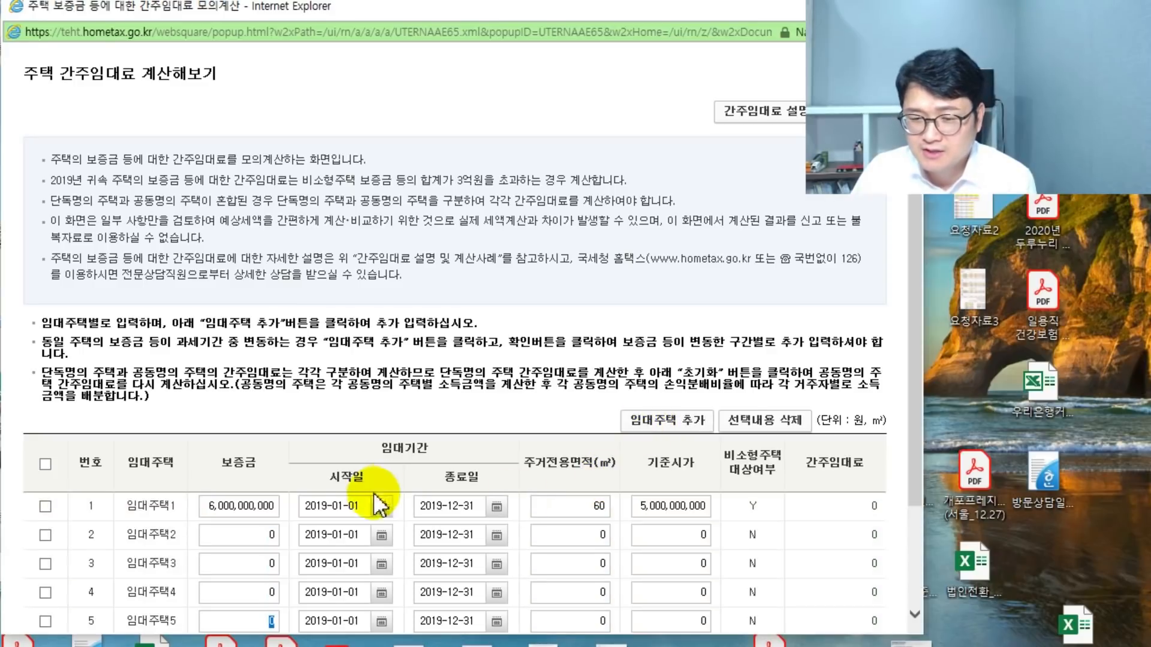
scroll(365, 504, "up", 3)
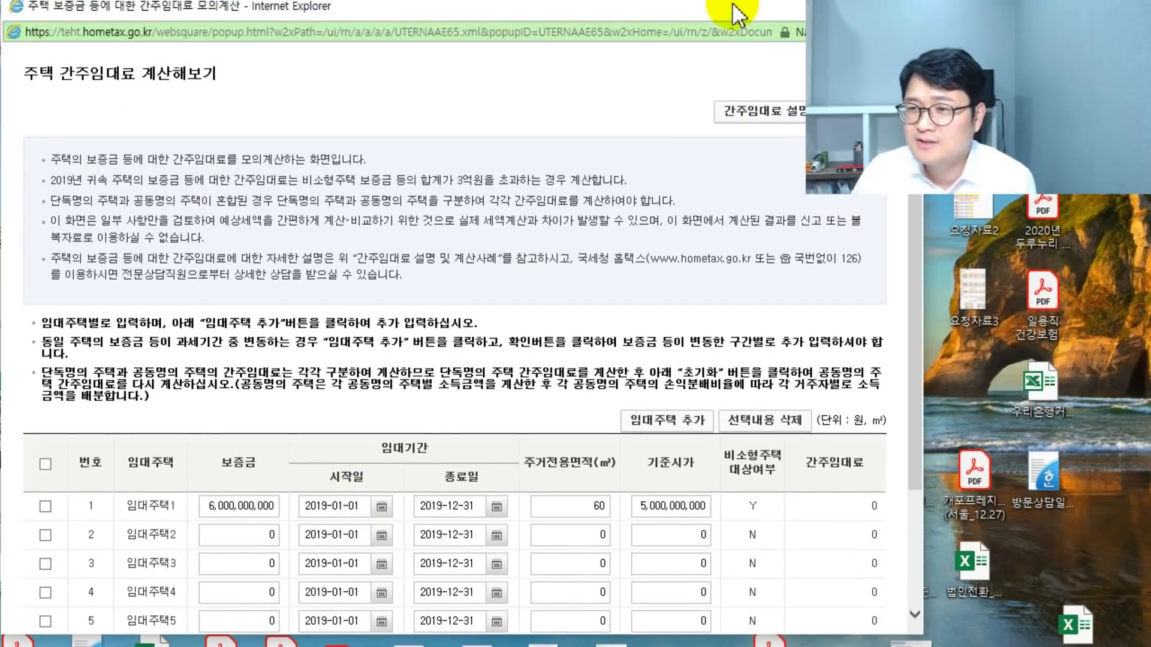
scroll(547, 404, "down", 3)
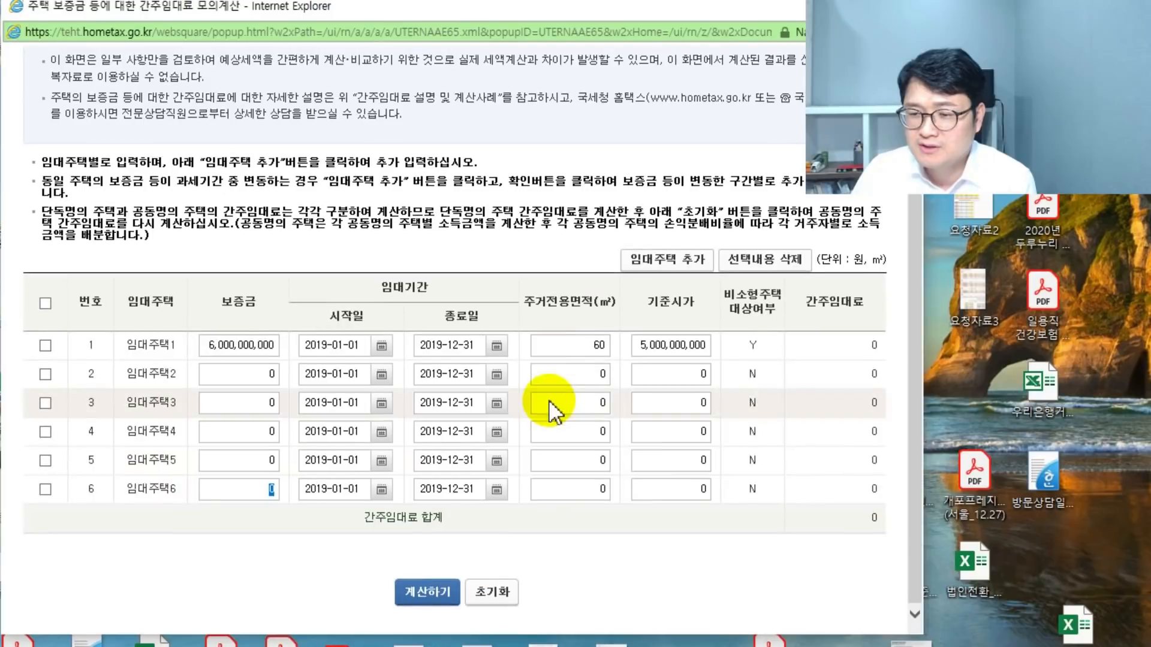
left_click(498, 592)
left_click(683, 349)
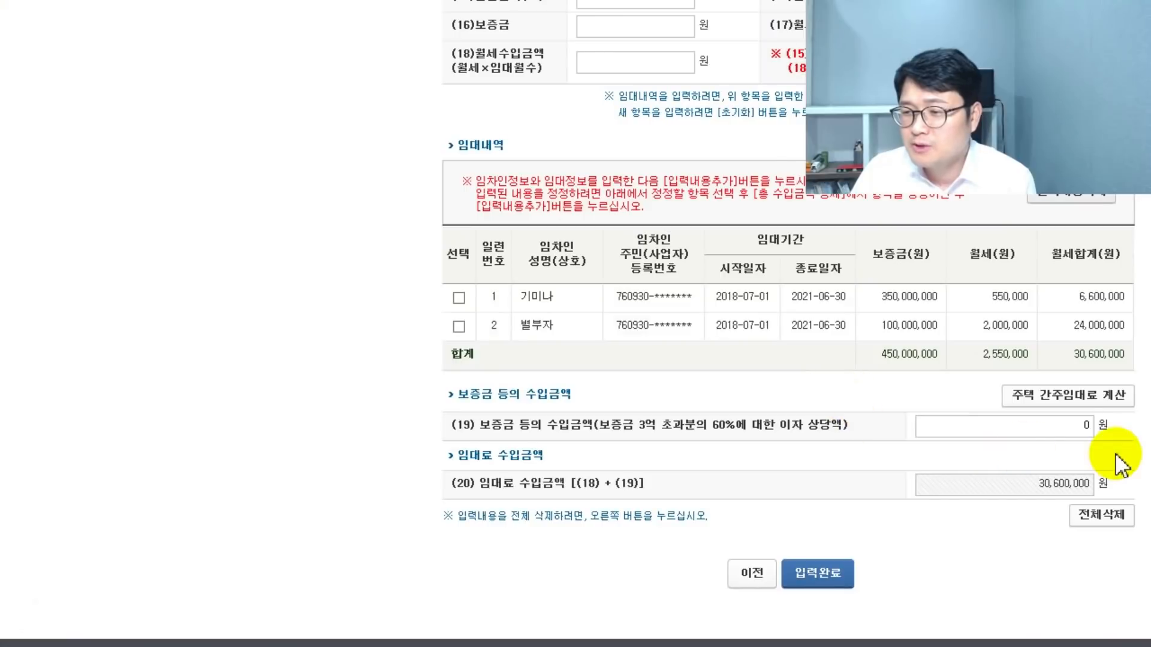
- Enter 2,000,000 deposit income in field (19) and complete the rental details at 32,600,000
left_click(1065, 434)
type("2000000")
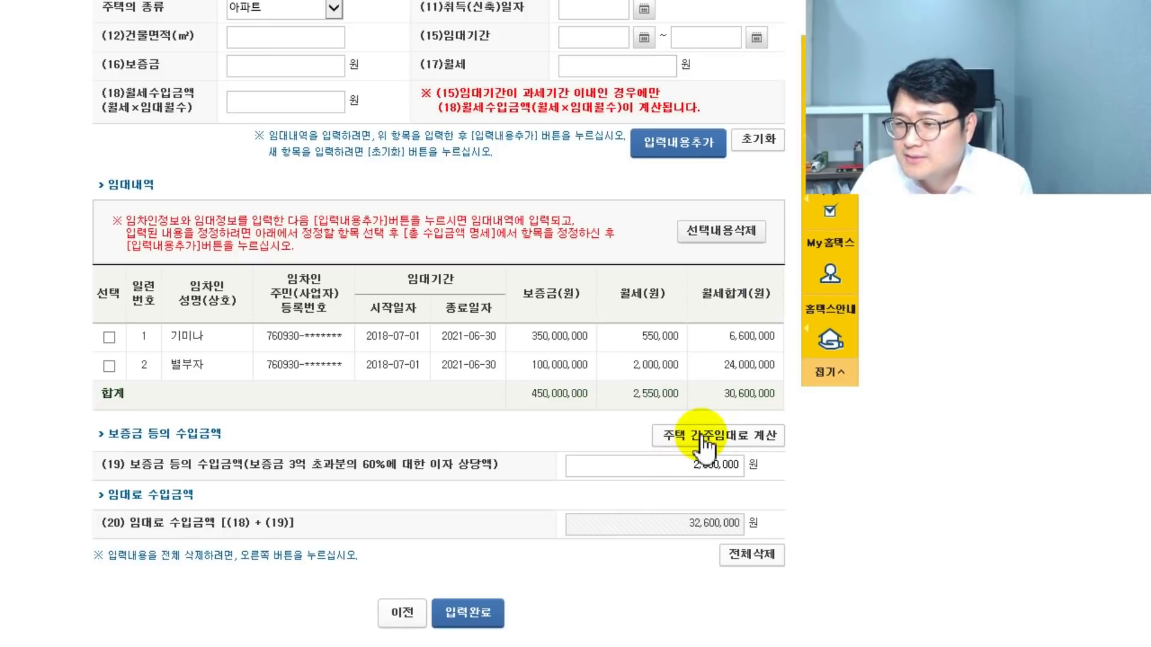
left_click(698, 466)
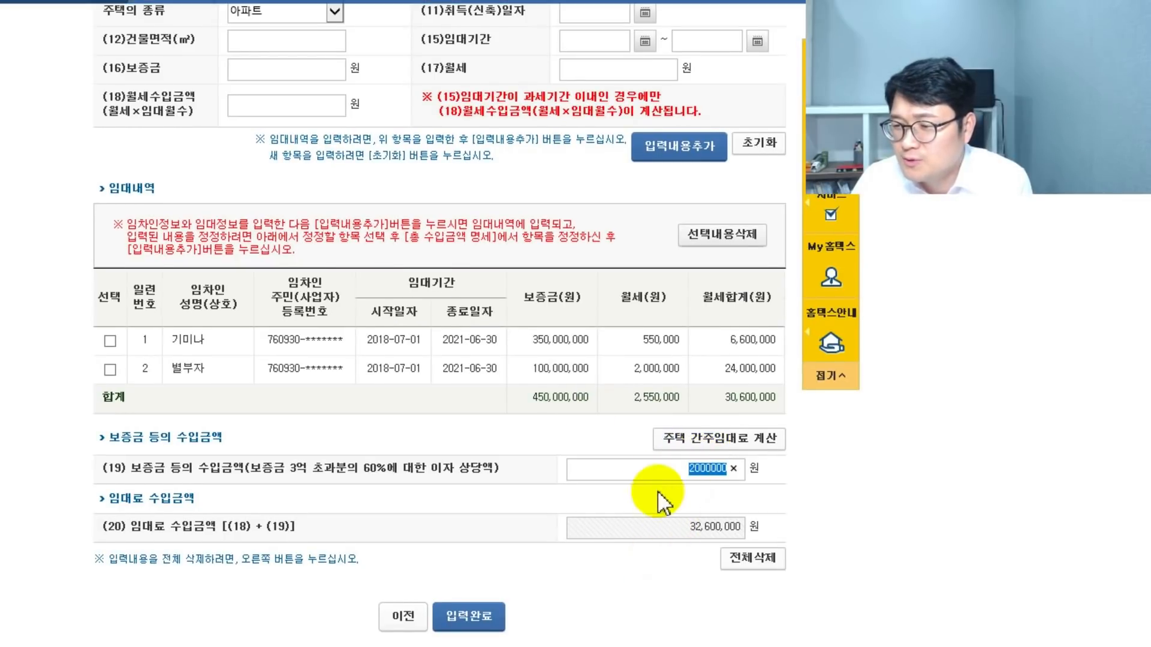
left_click(468, 616)
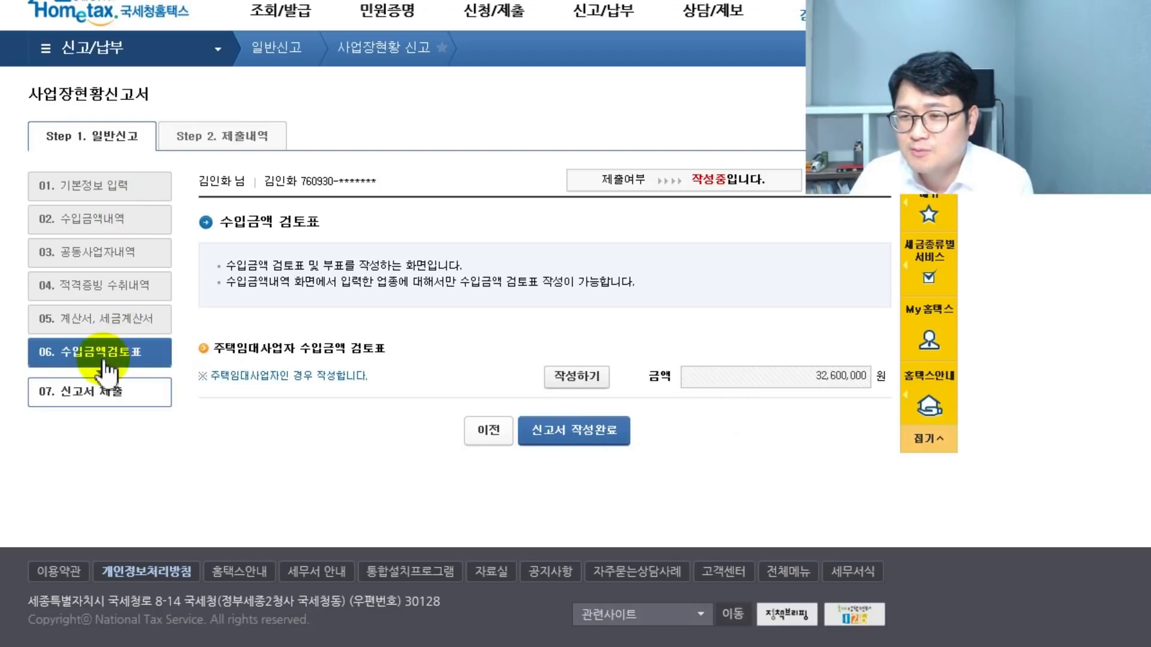
- Return to the revenue details and set the row 1 revenue to 32,600,000
left_click(84, 219)
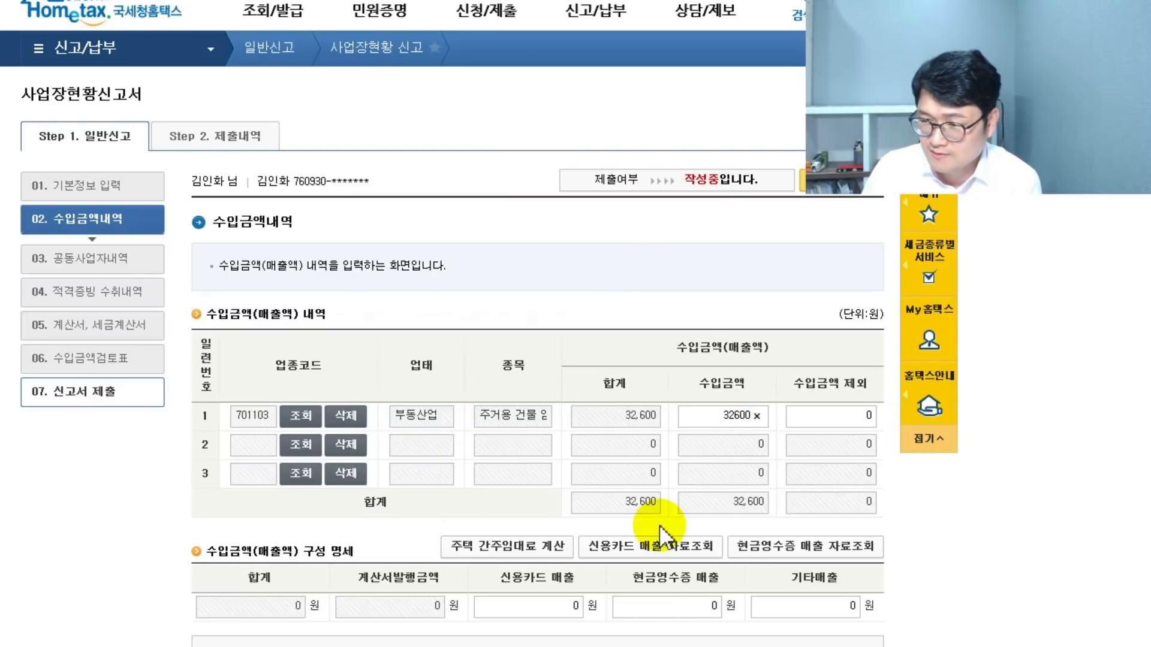
type("000")
scroll(739, 449, "down", 1)
scroll(738, 453, "down", 2)
left_click(839, 499)
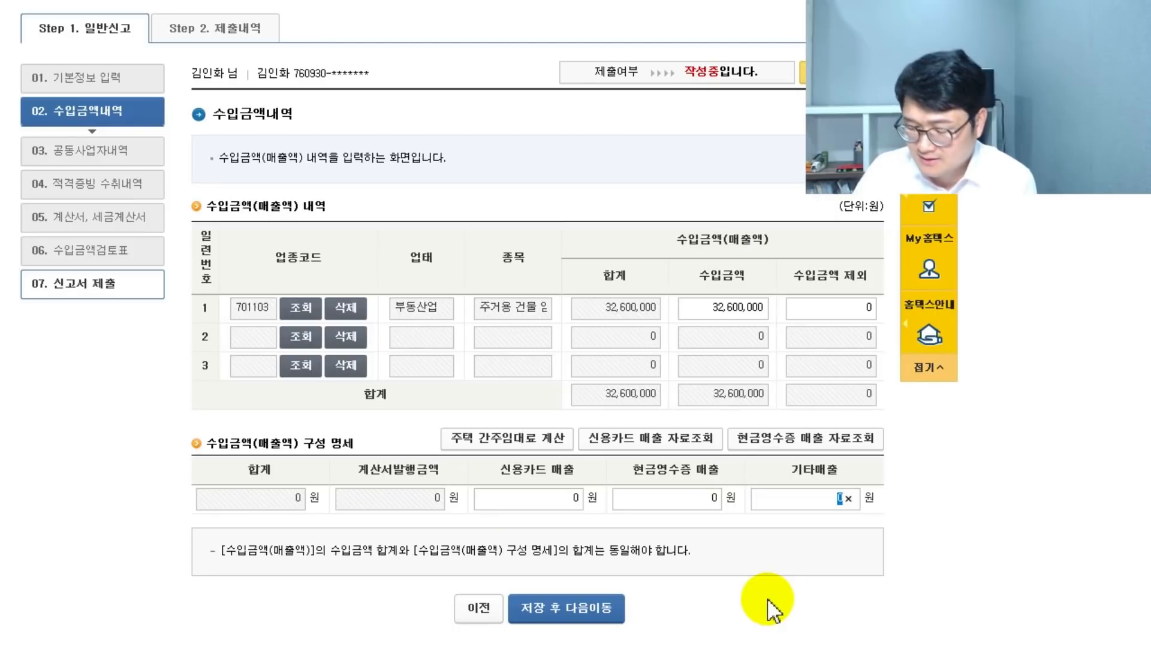
type("32,600,000")
left_click(718, 568)
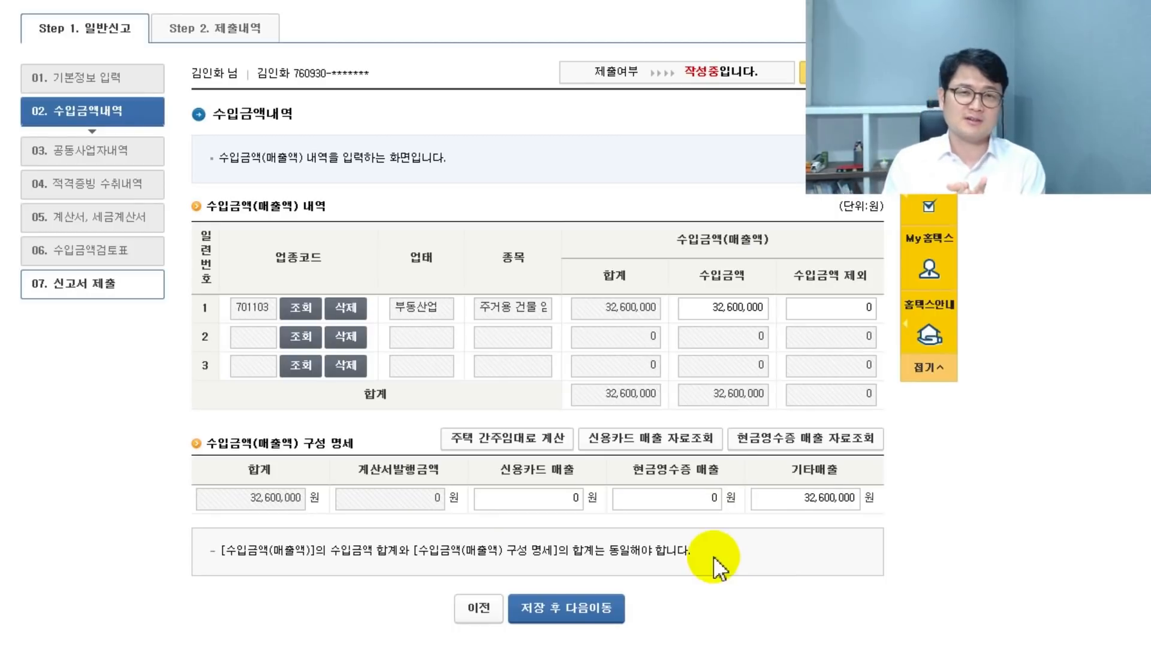
- Split the revenue into 20,000,000 cash-receipt sales and 12,600,000 other sales
left_click(684, 507)
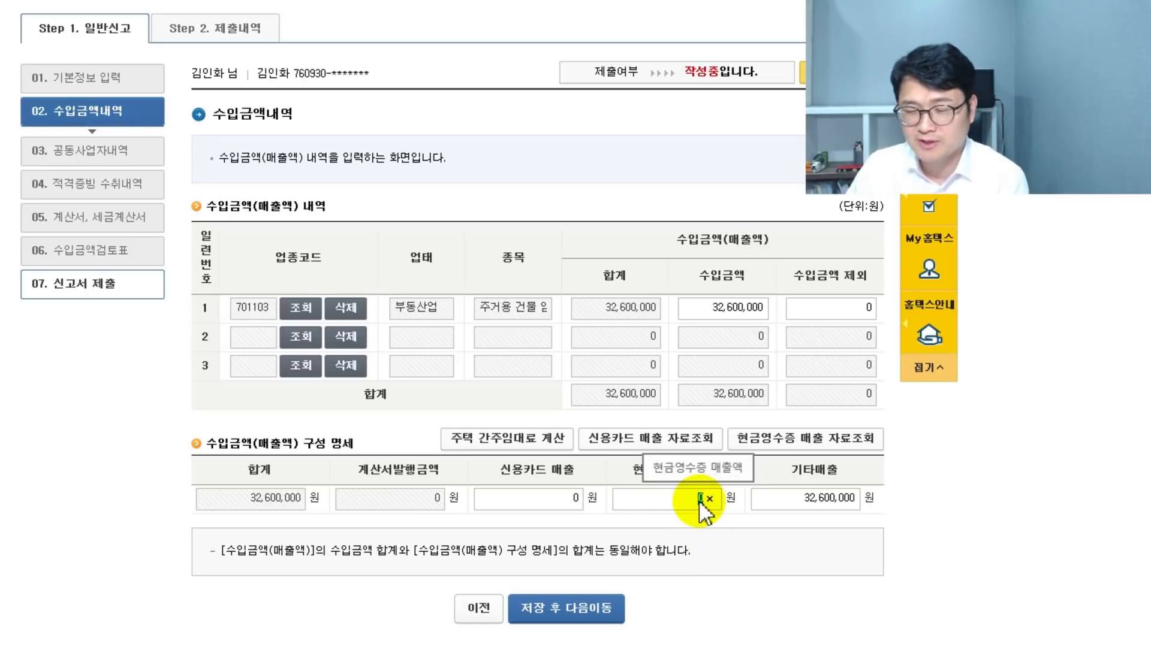
type("20,0")
type("00")
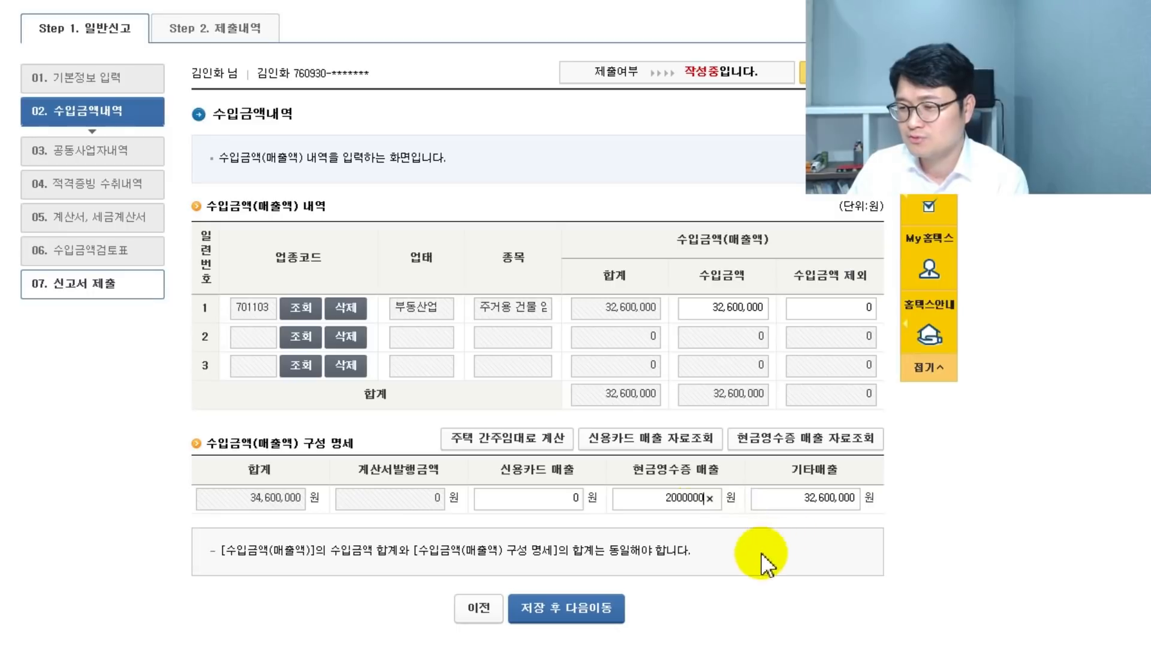
type(",000")
left_click(815, 498)
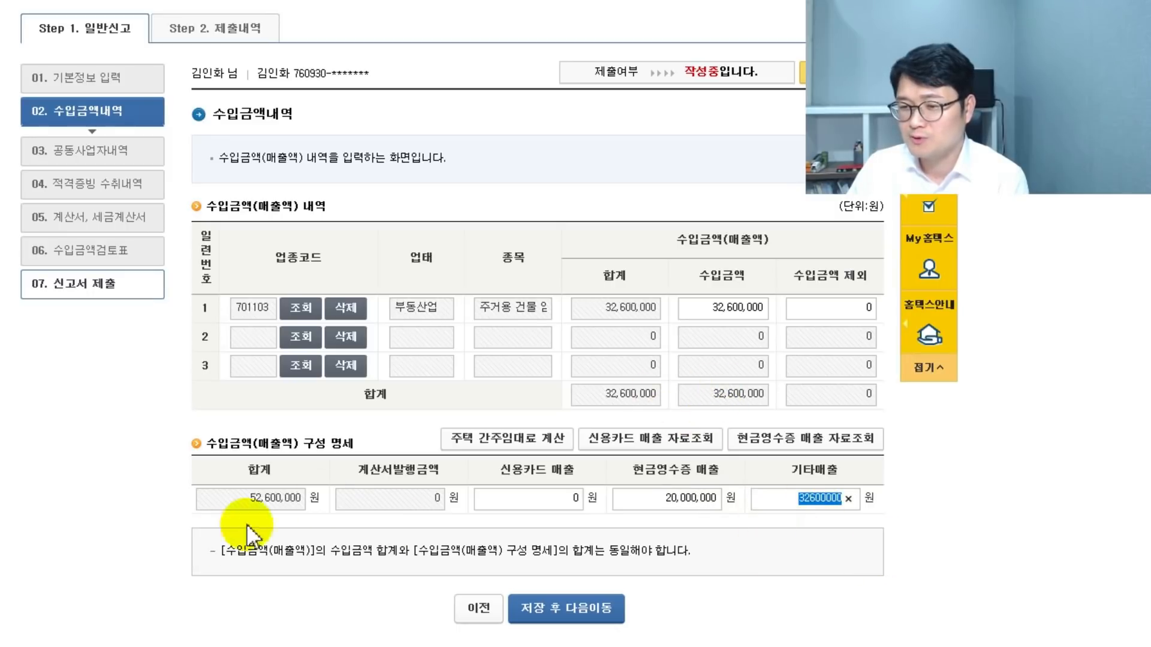
type("12600000")
left_click(656, 391)
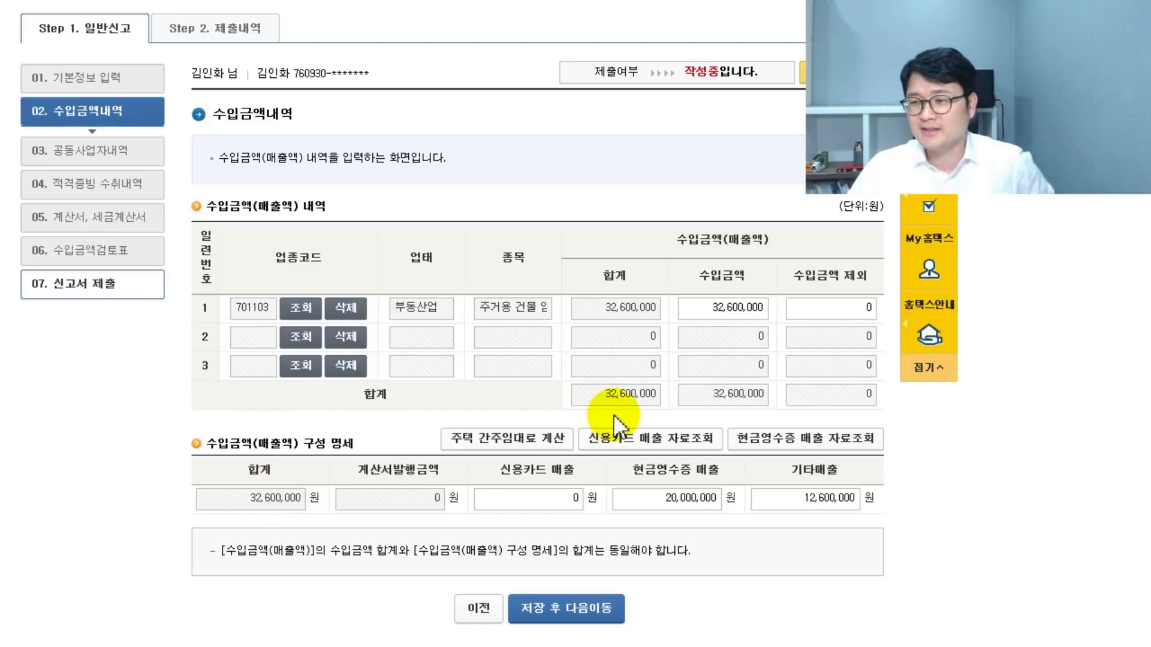
left_click(817, 308)
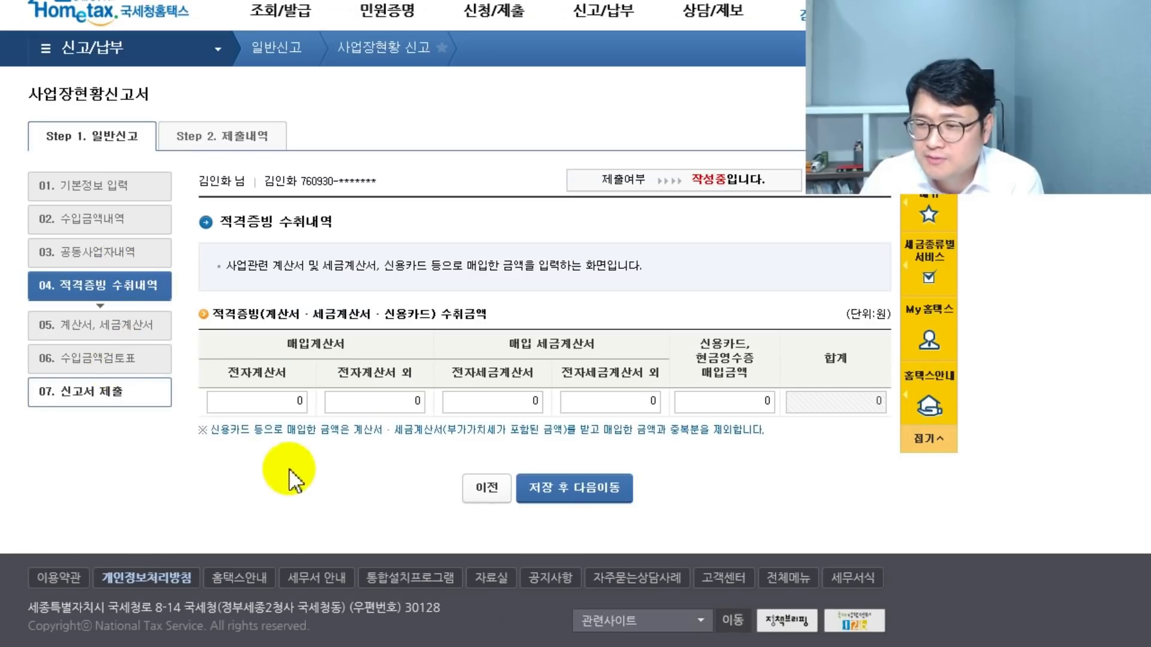
- Jump to section 06 수입금액검토표, view the Step 2 submission history, then return to Step 1 일반신고
left_click(136, 363)
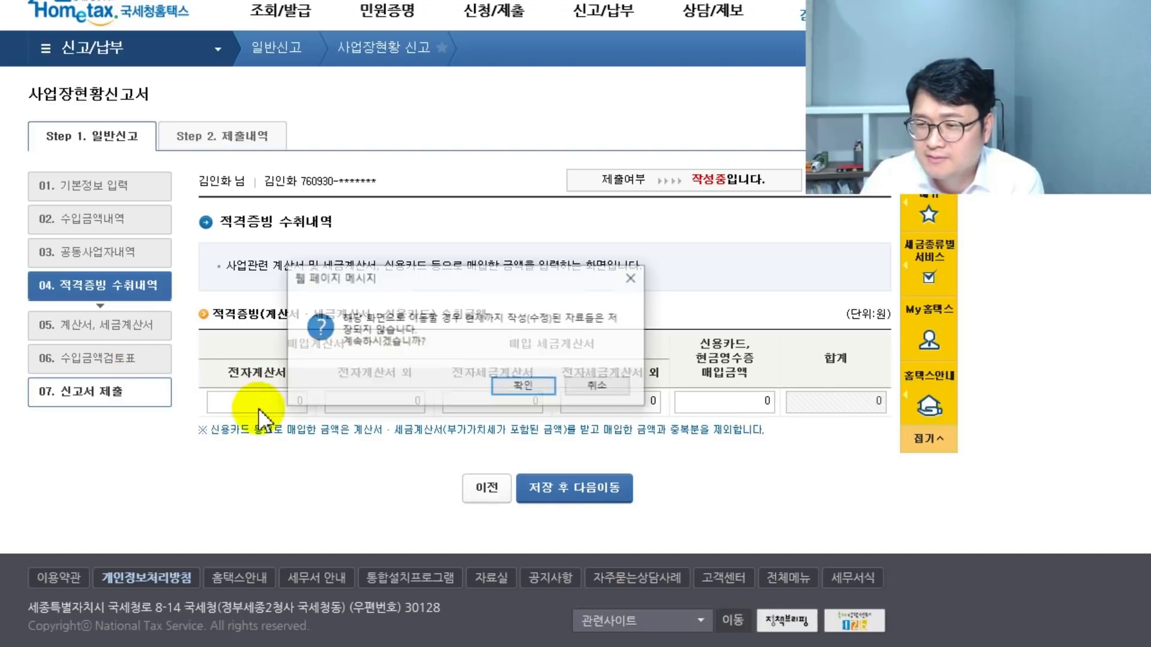
left_click(520, 387)
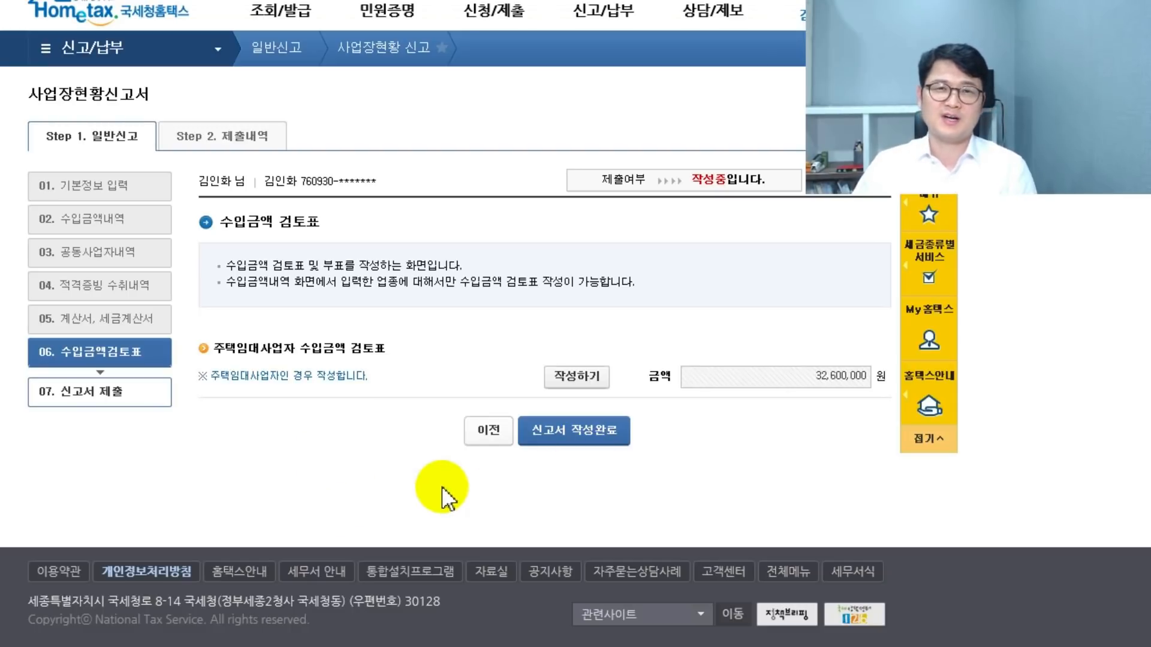
left_click(231, 138)
key("Return")
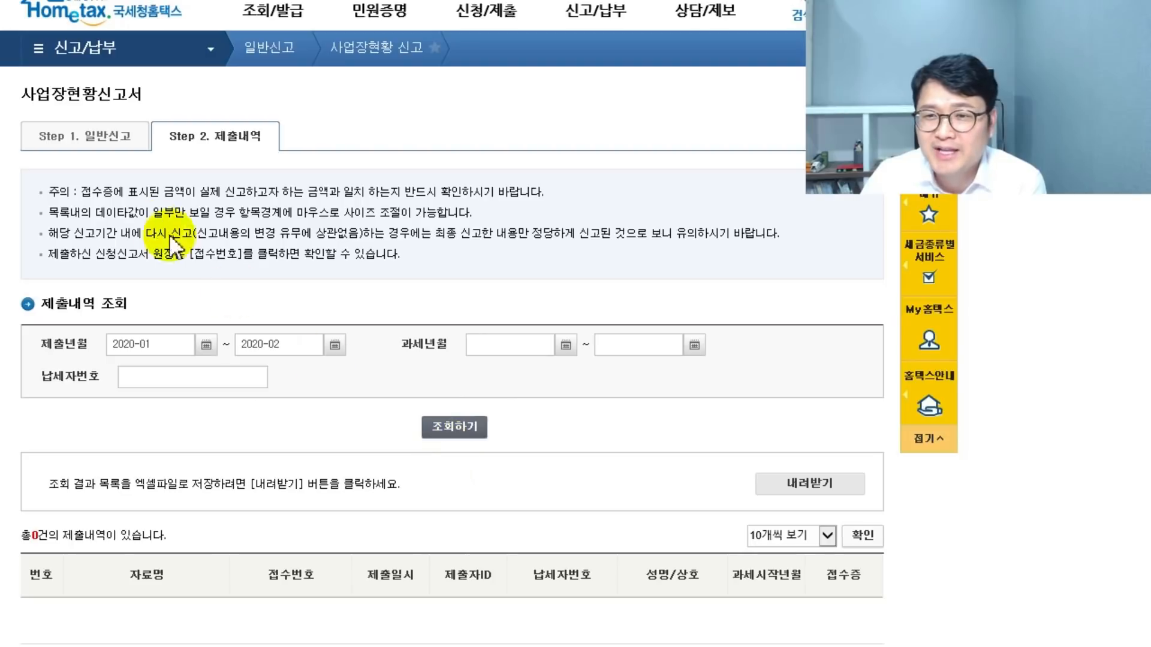
left_click(96, 137)
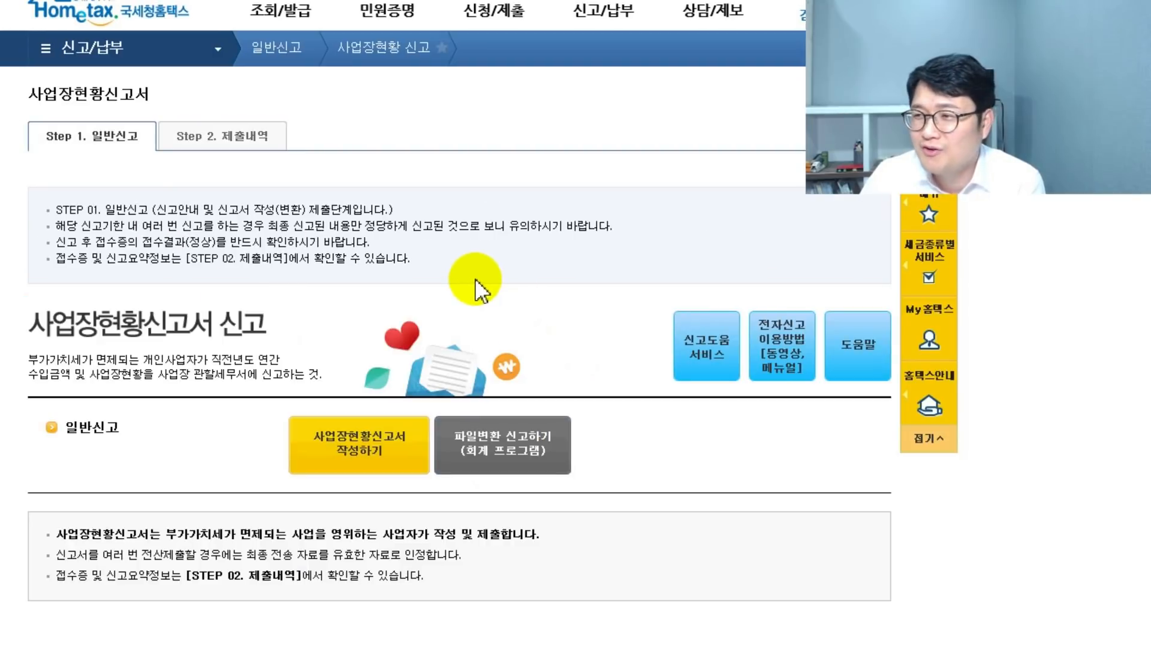